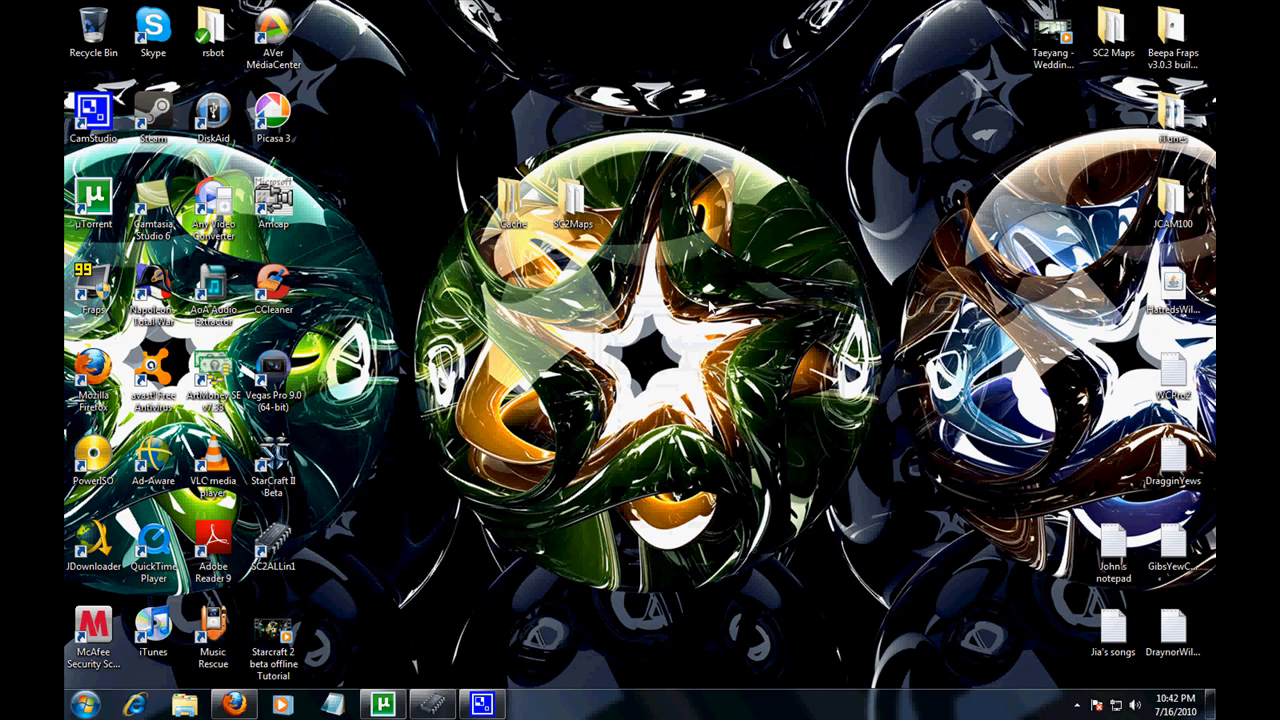
Step: Point out the Cache and SC2Maps folders on the desktop by repeatedly selecting them
drag(714, 322, 354, 2)
click(770, 452)
drag(595, 285, 250, 5)
click(398, 72)
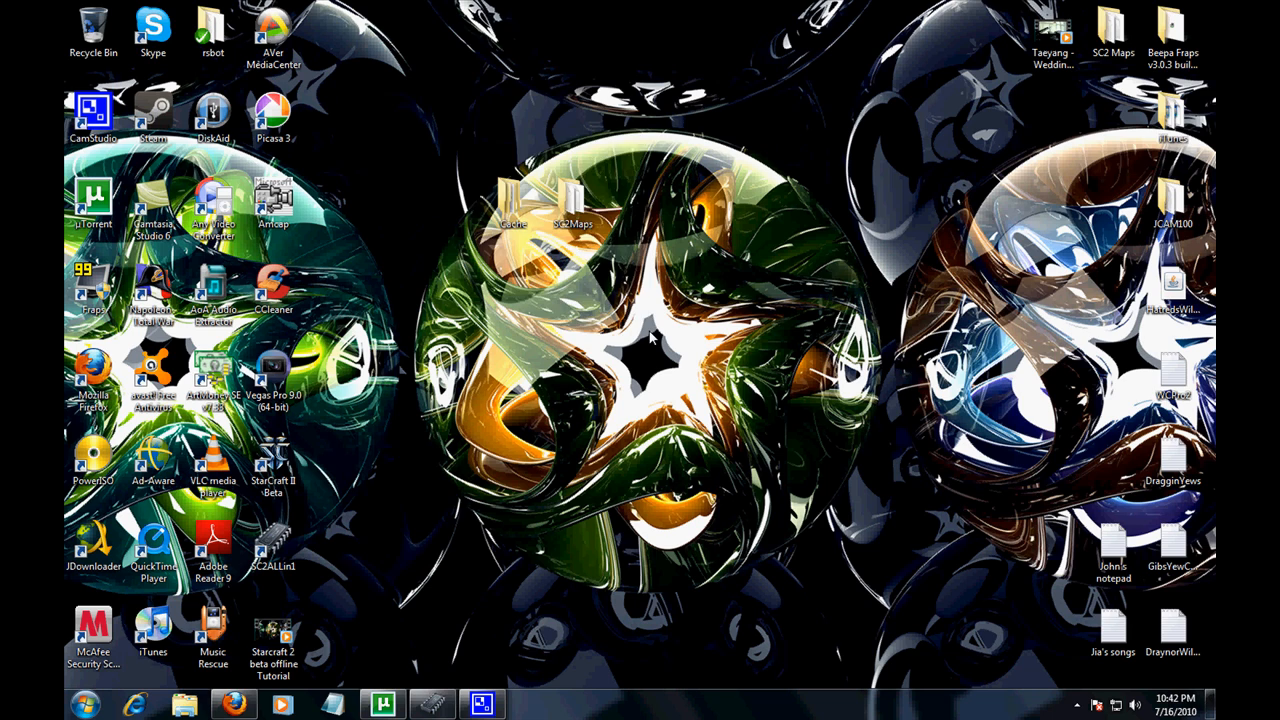
mouse_move(443, 90)
mouse_down()
mouse_move(623, 357)
mouse_move(402, 117)
mouse_up()
drag(660, 382, 479, 178)
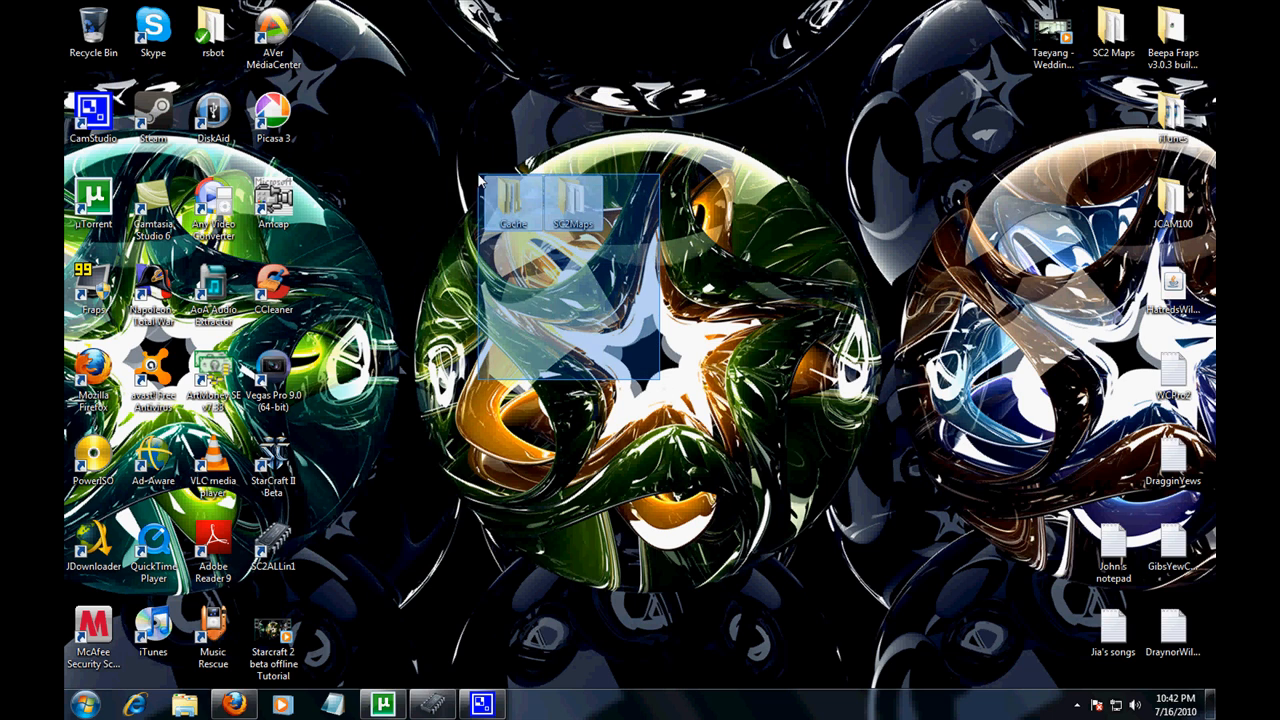
click(460, 254)
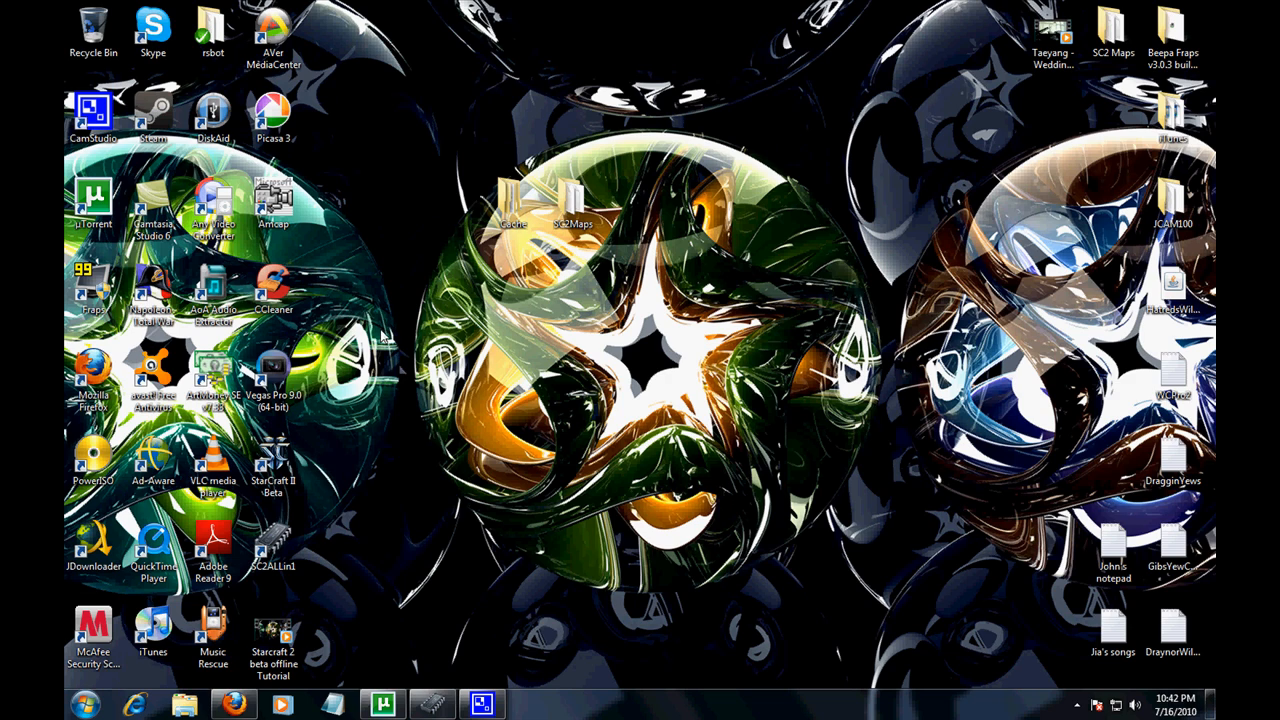
drag(382, 332, 658, 165)
drag(666, 356, 496, 226)
drag(655, 330, 600, 175)
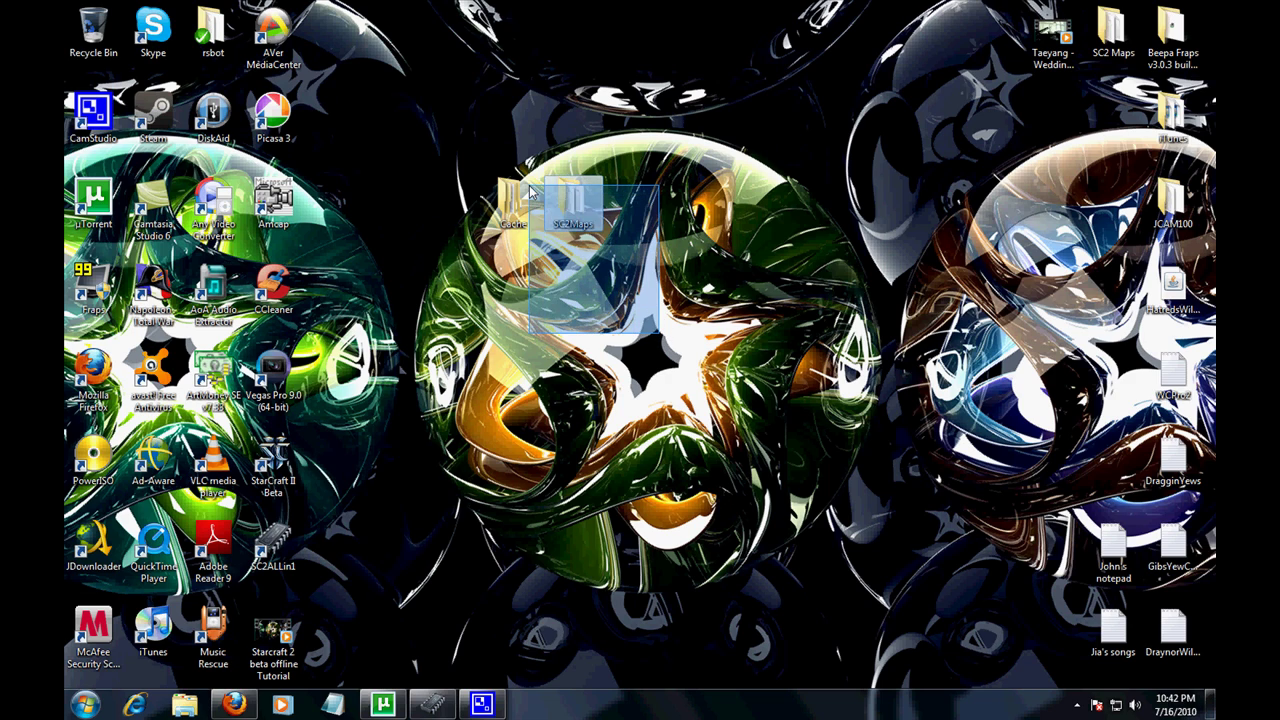
click(618, 188)
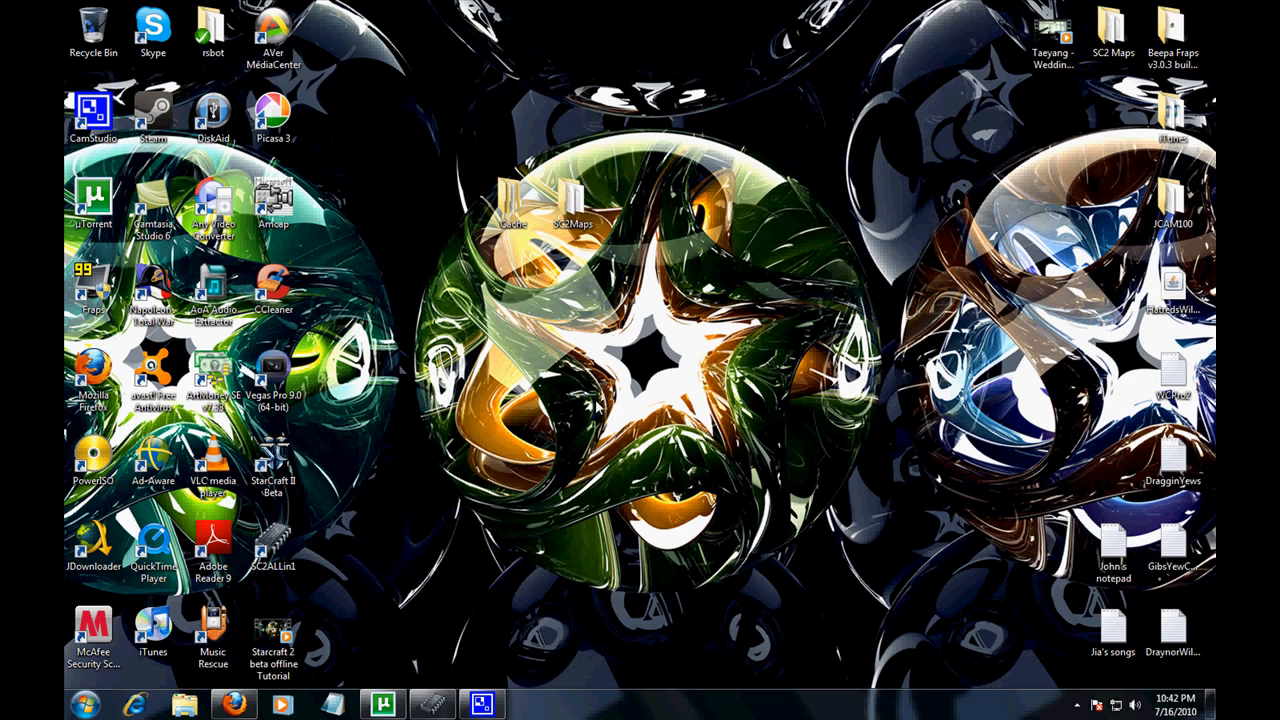
drag(630, 380, 450, 180)
Step: Show the StarCraft II Beta torrent in the torrent client, then return to the desktop
click(383, 704)
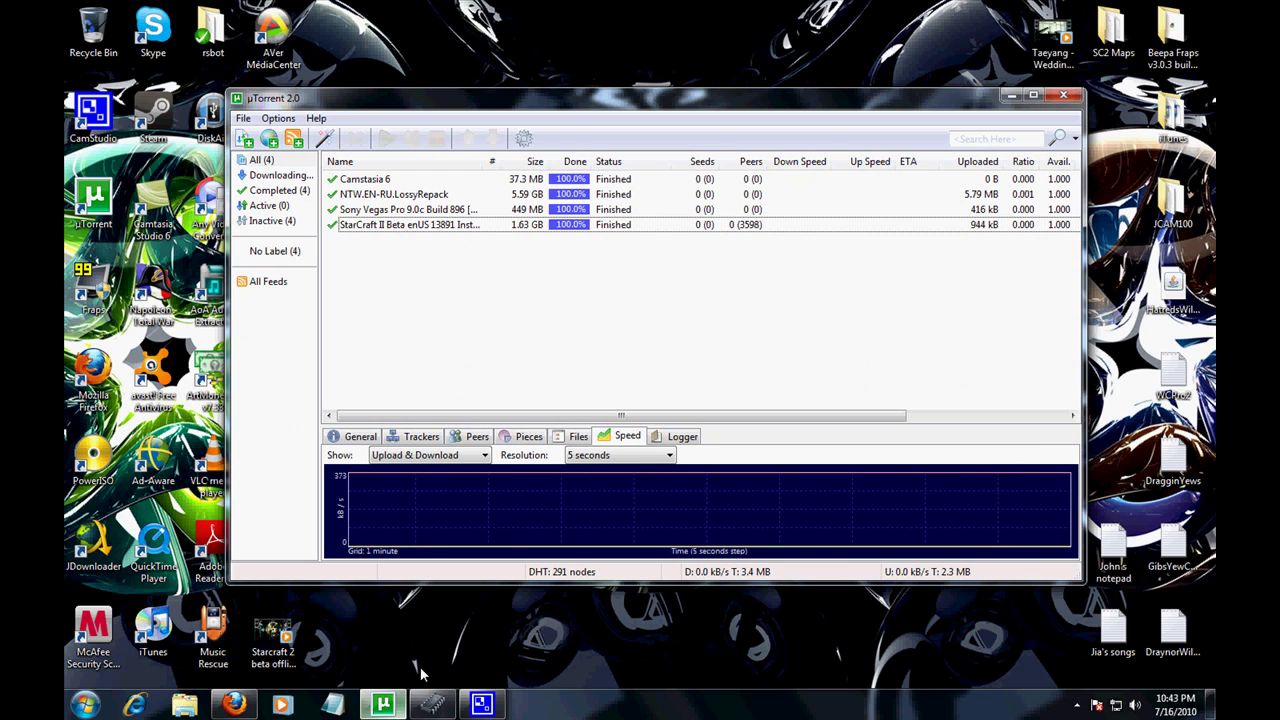
click(388, 227)
click(390, 277)
click(392, 226)
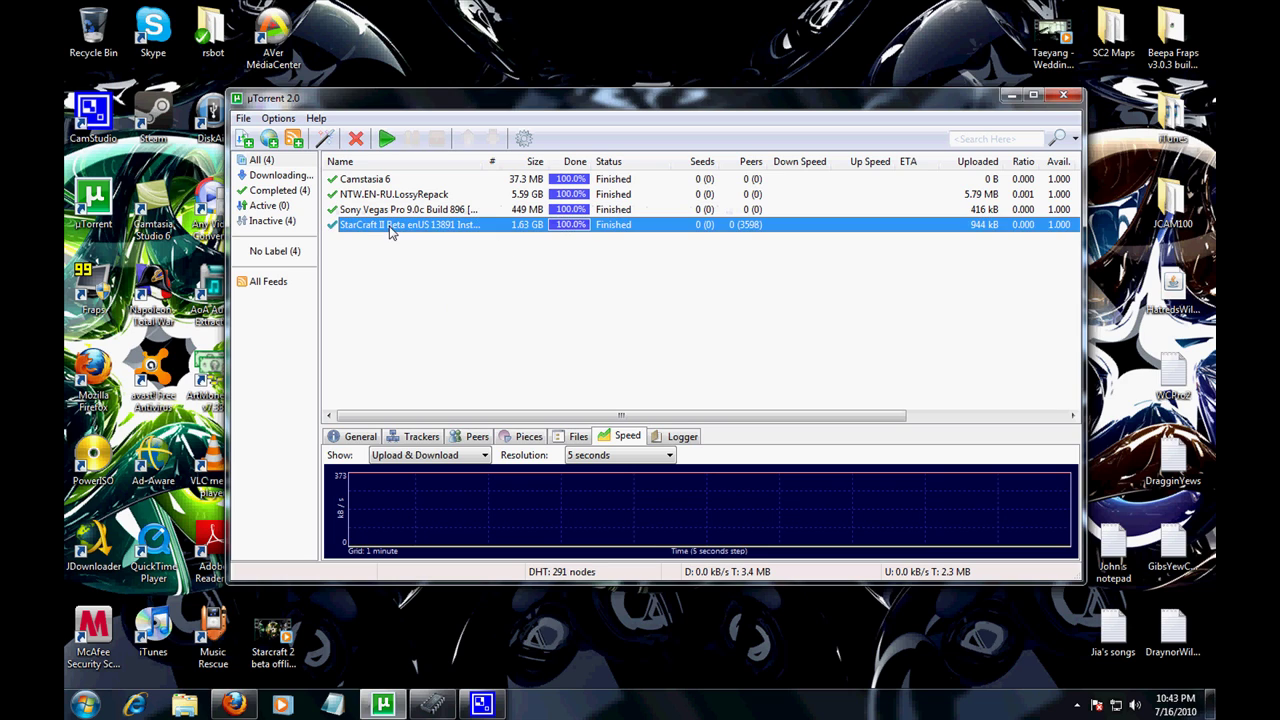
click(415, 303)
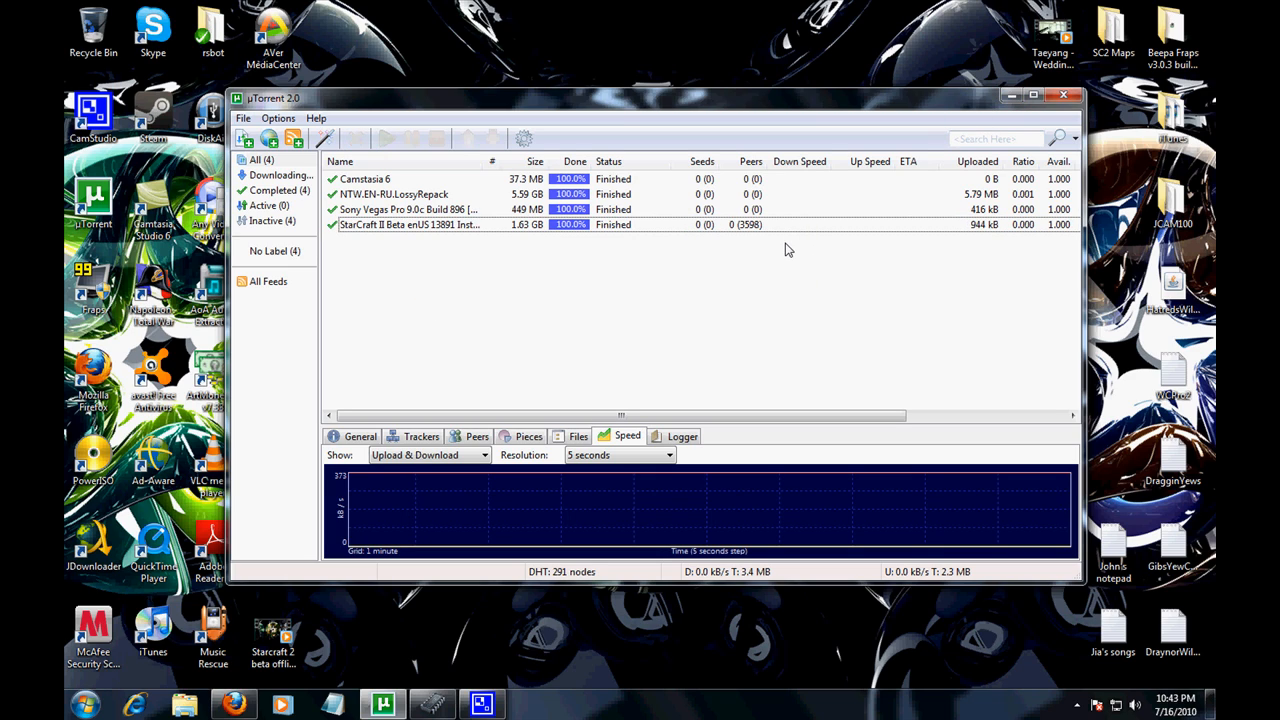
click(1008, 97)
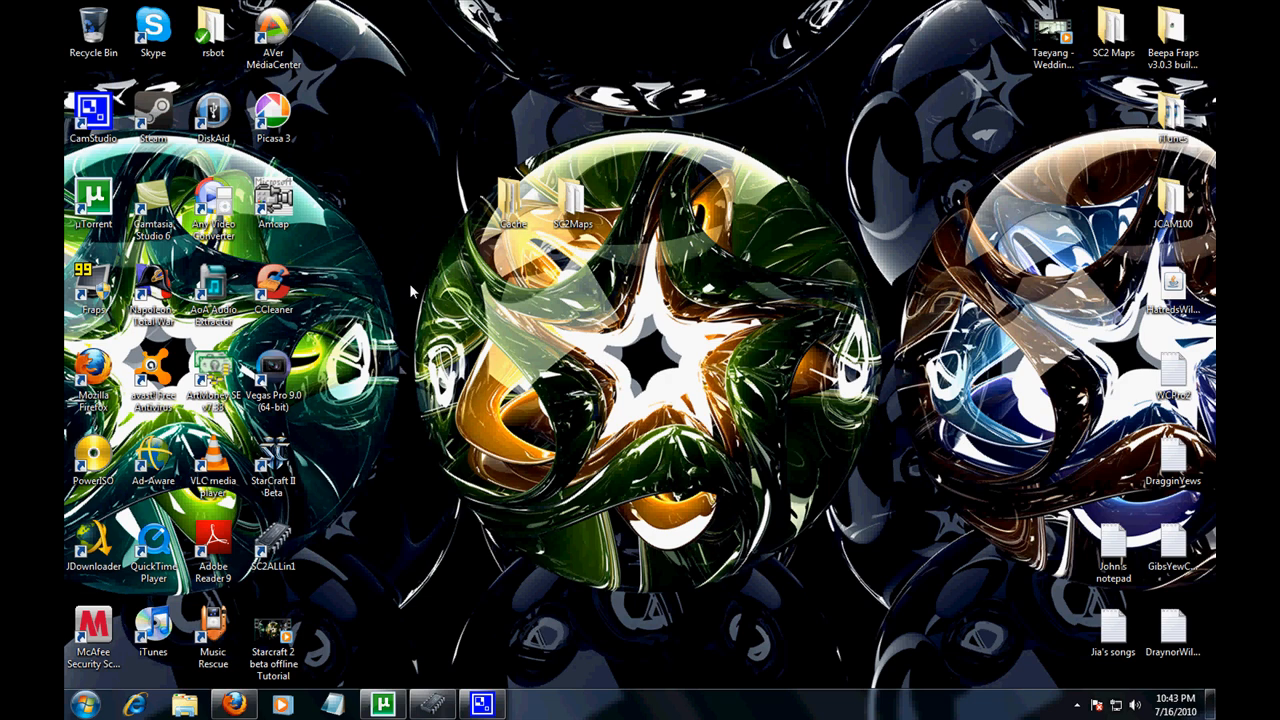
drag(409, 283, 640, 165)
Step: Enable 'Show hidden files, folders, and drives' in Folder Options and close Control Panel
click(85, 705)
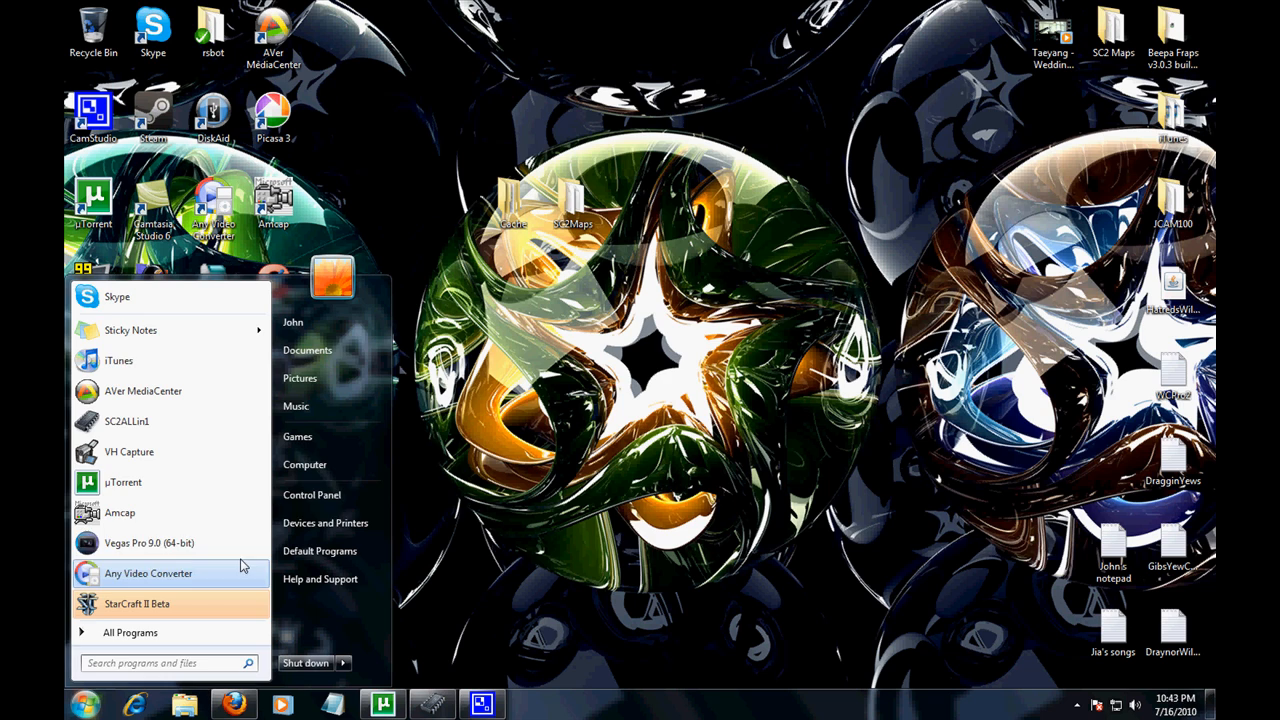
click(312, 494)
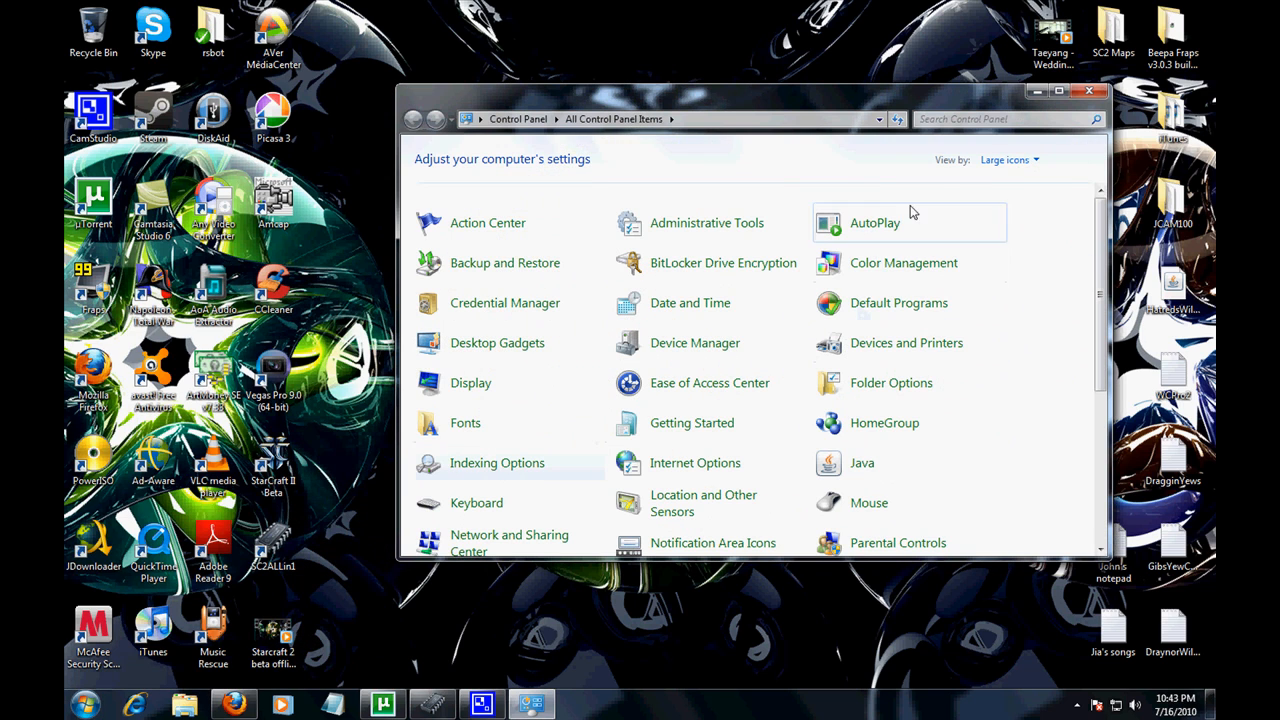
click(891, 383)
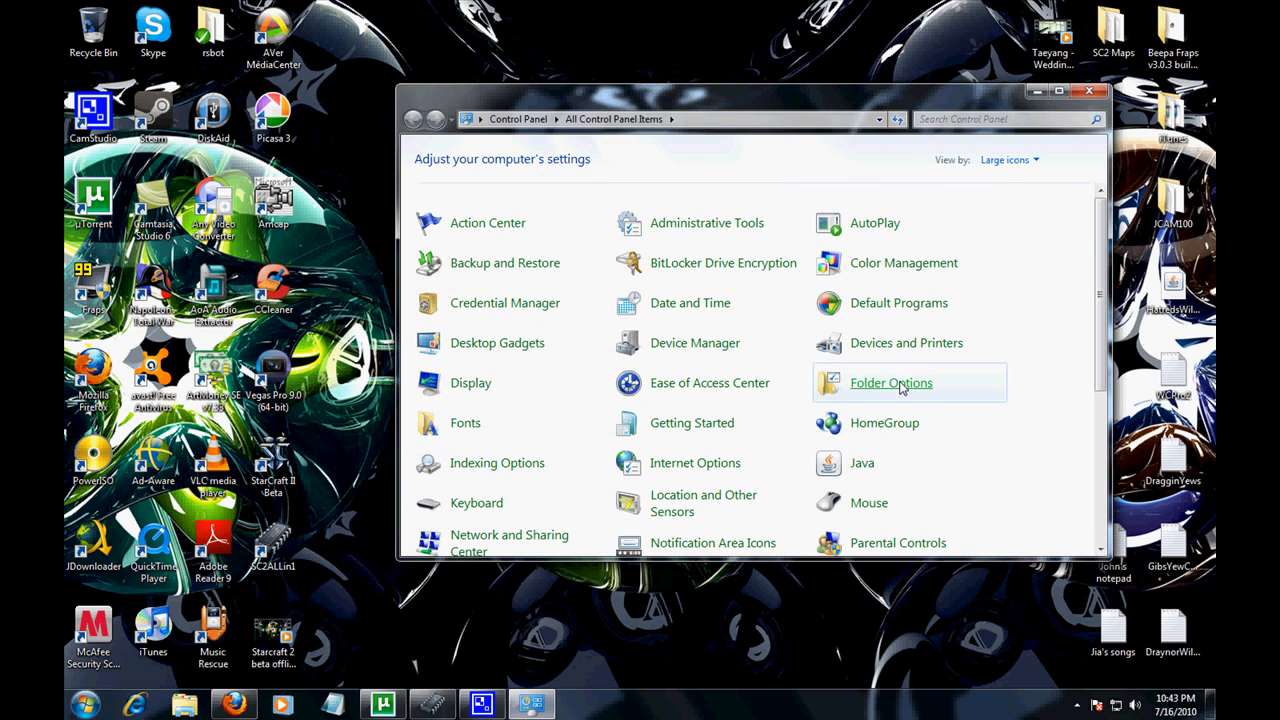
click(230, 139)
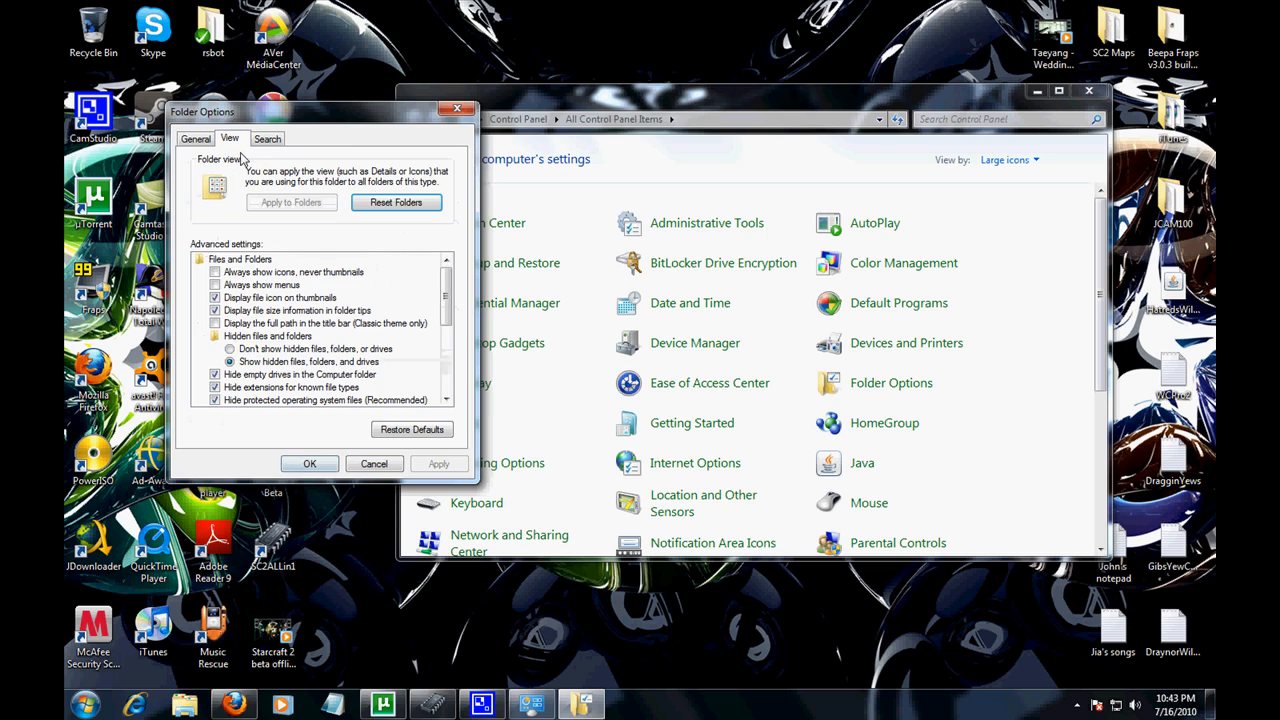
click(230, 362)
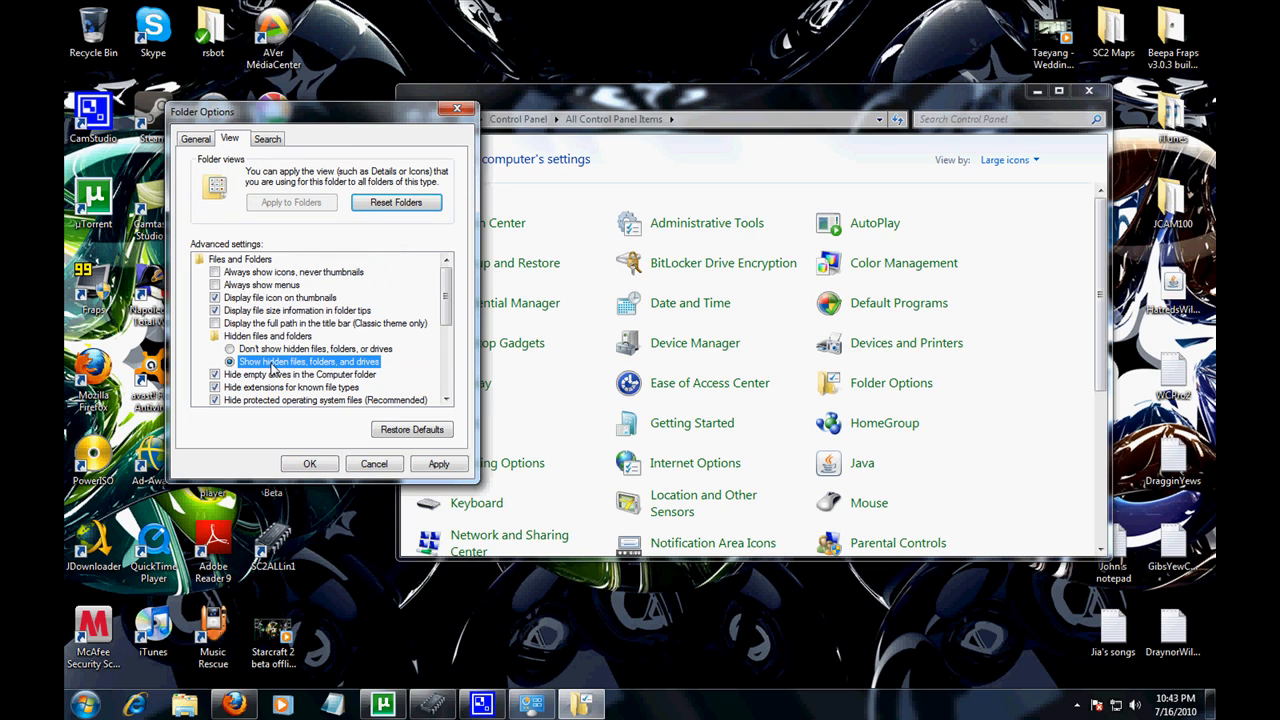
click(438, 464)
click(309, 464)
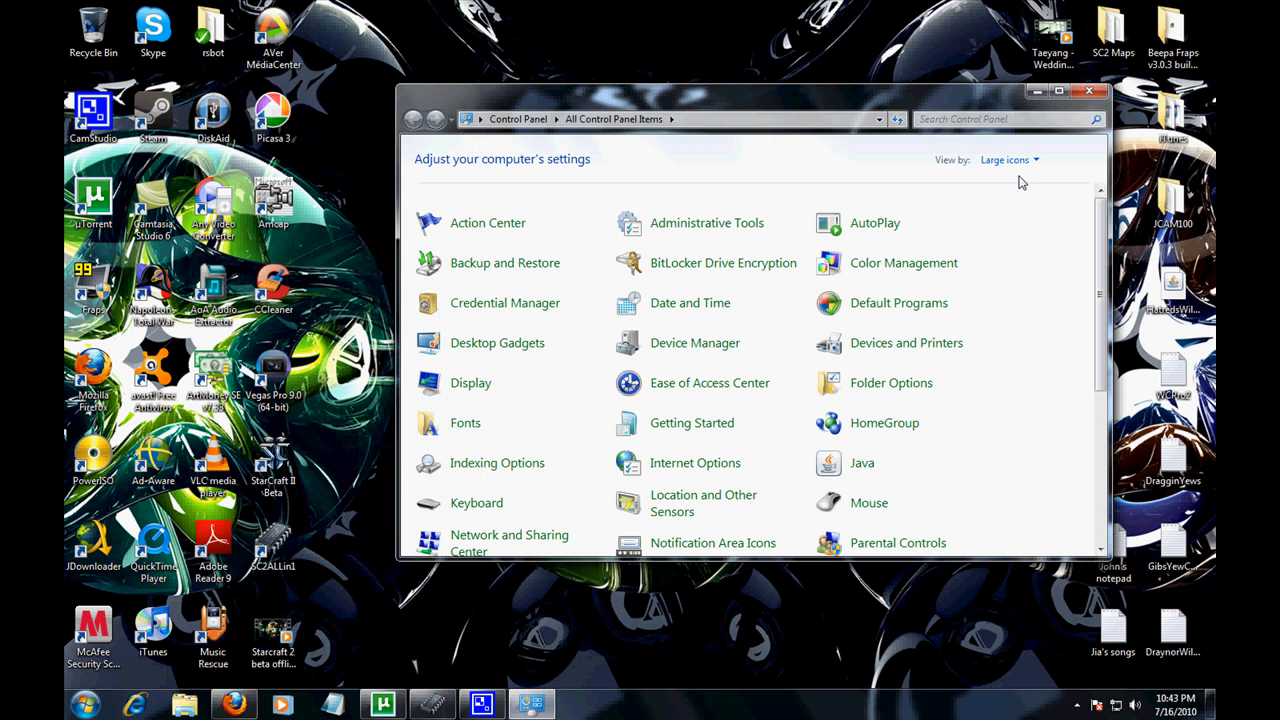
click(1089, 92)
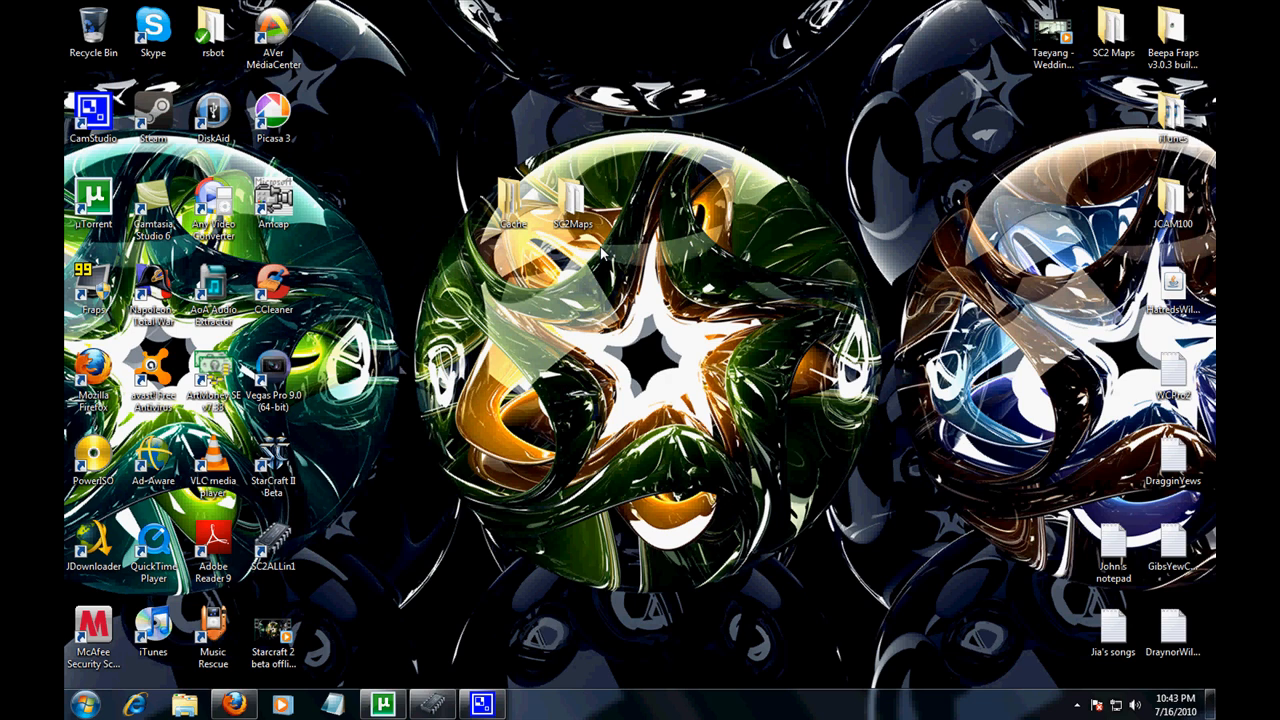
Step: Restore Firefox and flip through the open tabs to the sc2ALLin1 DarkBlizz forum page
mouse_move(773, 455)
mouse_down()
mouse_move(411, 234)
mouse_move(541, 340)
mouse_up()
click(234, 705)
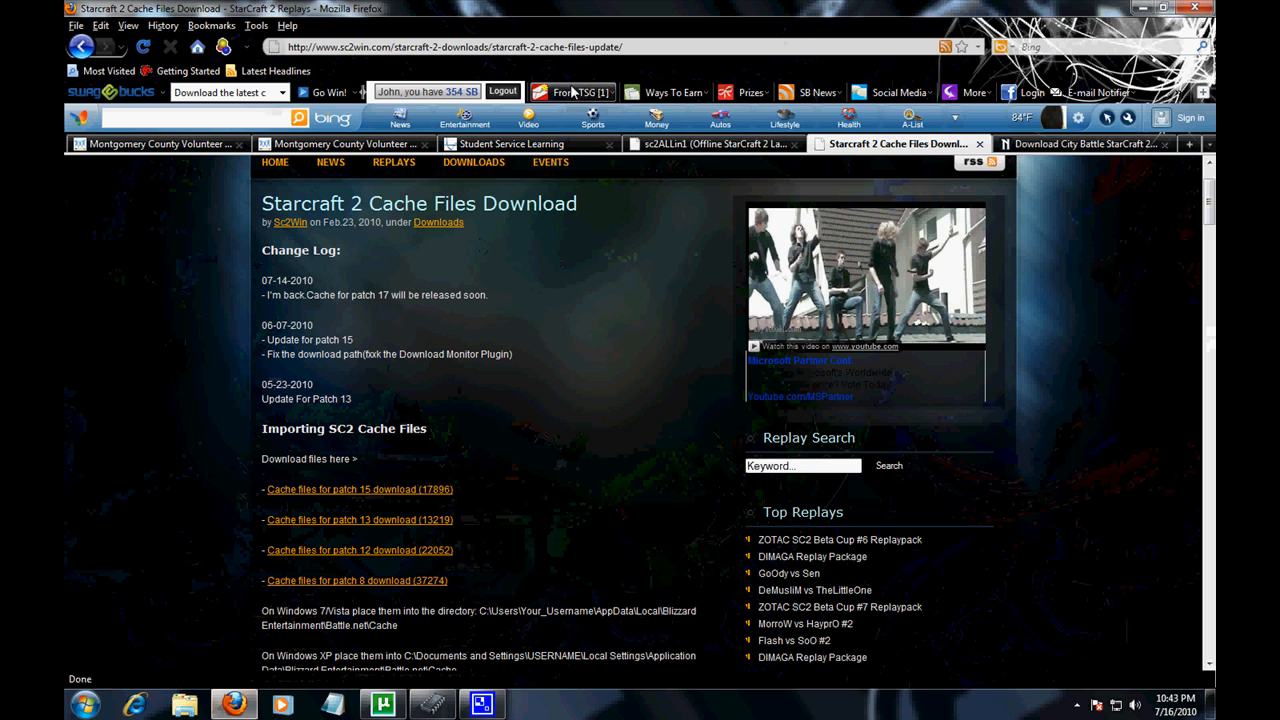
click(532, 148)
click(715, 144)
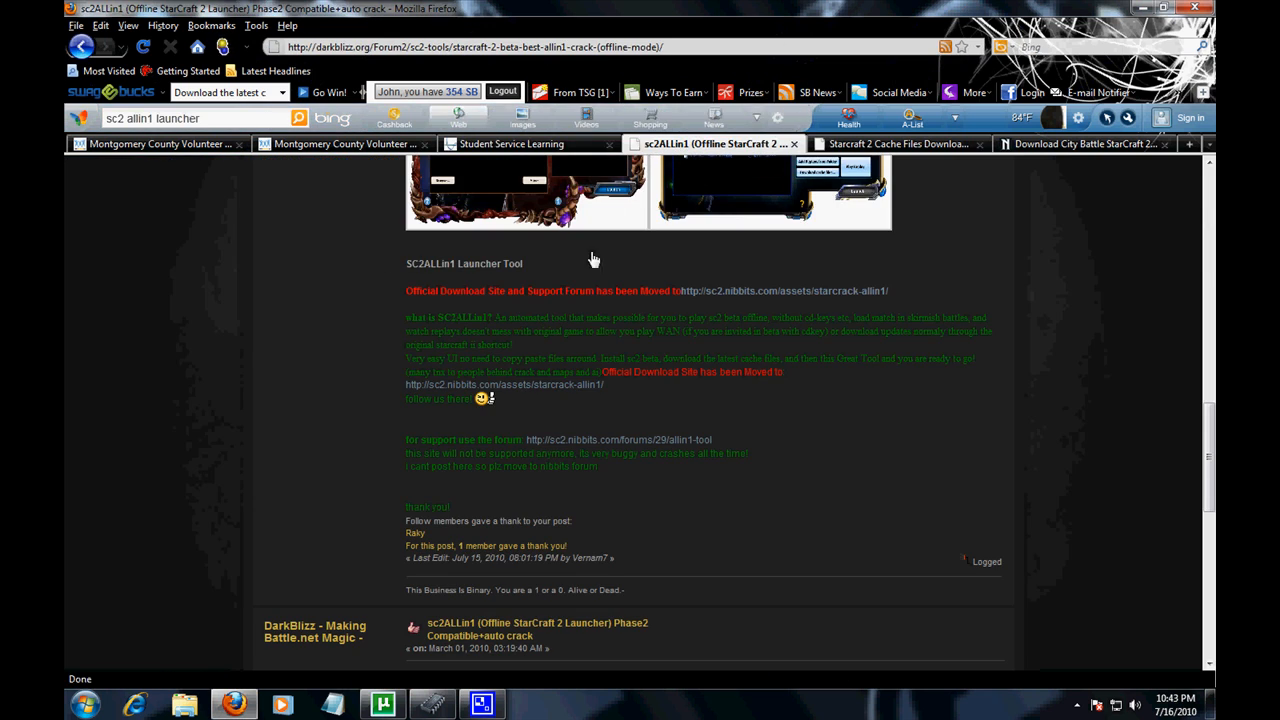
scroll(265, 290, up, 3)
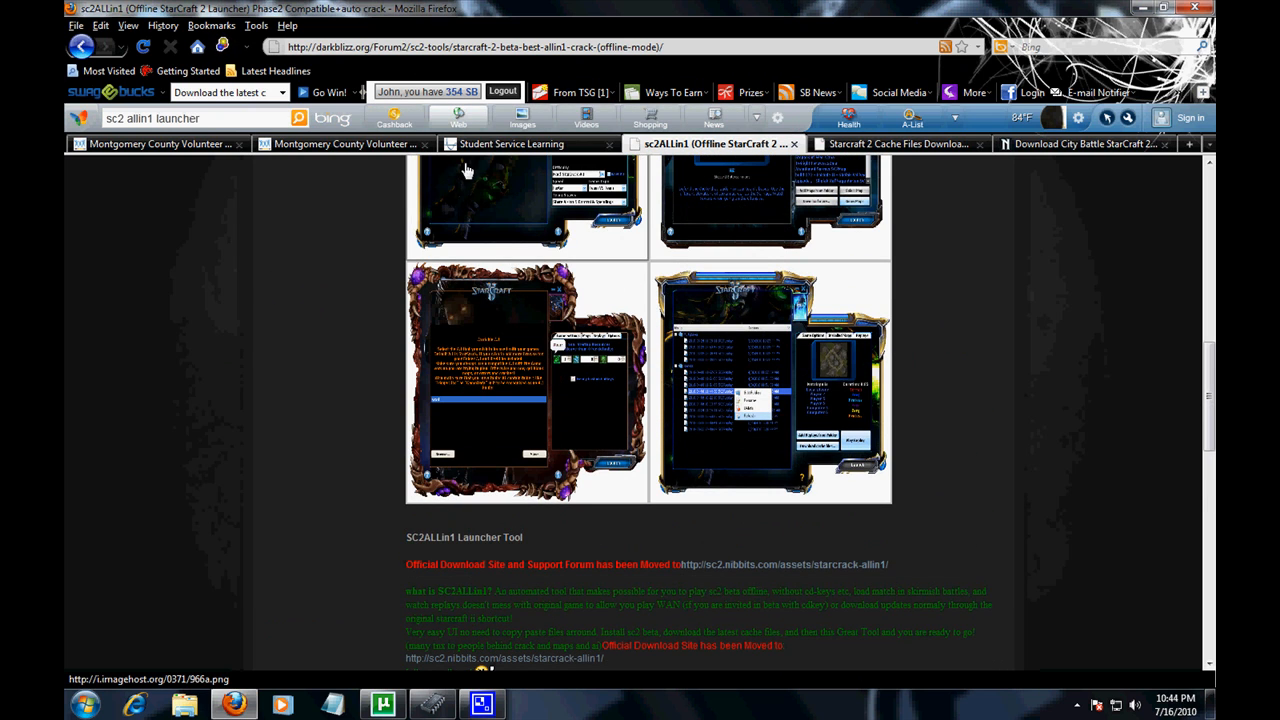
click(515, 144)
click(367, 144)
click(515, 144)
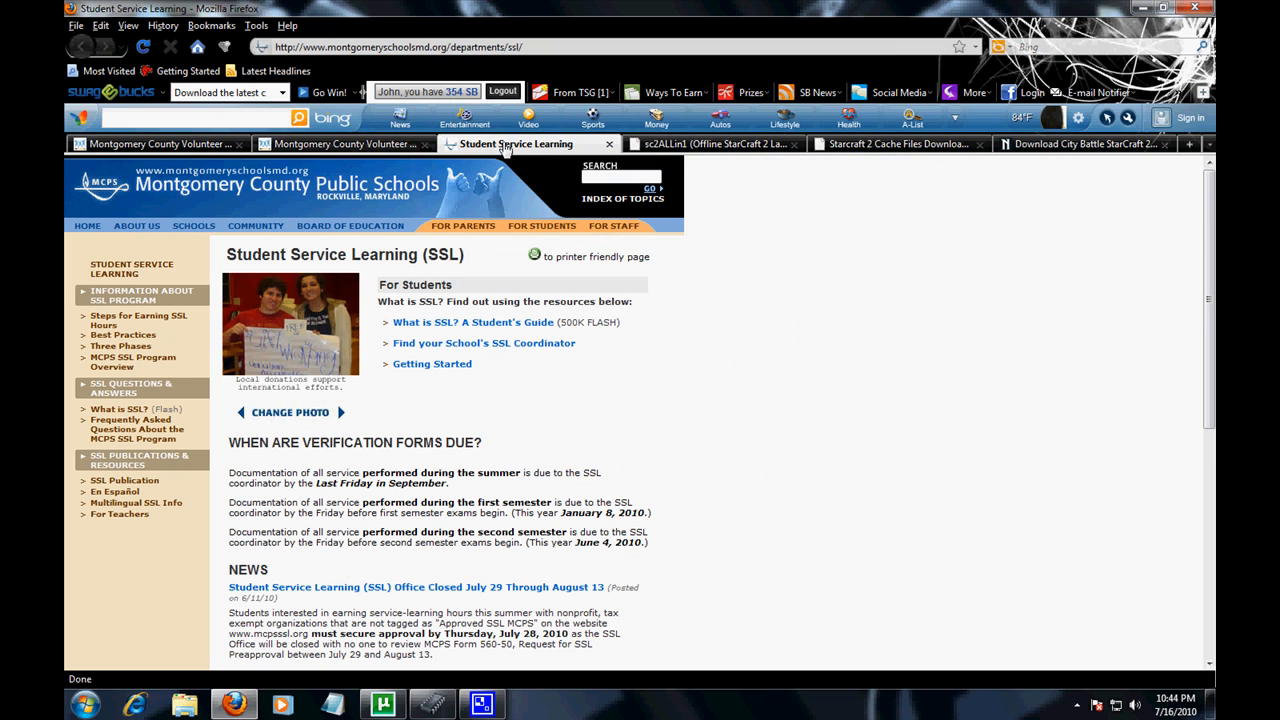
click(715, 144)
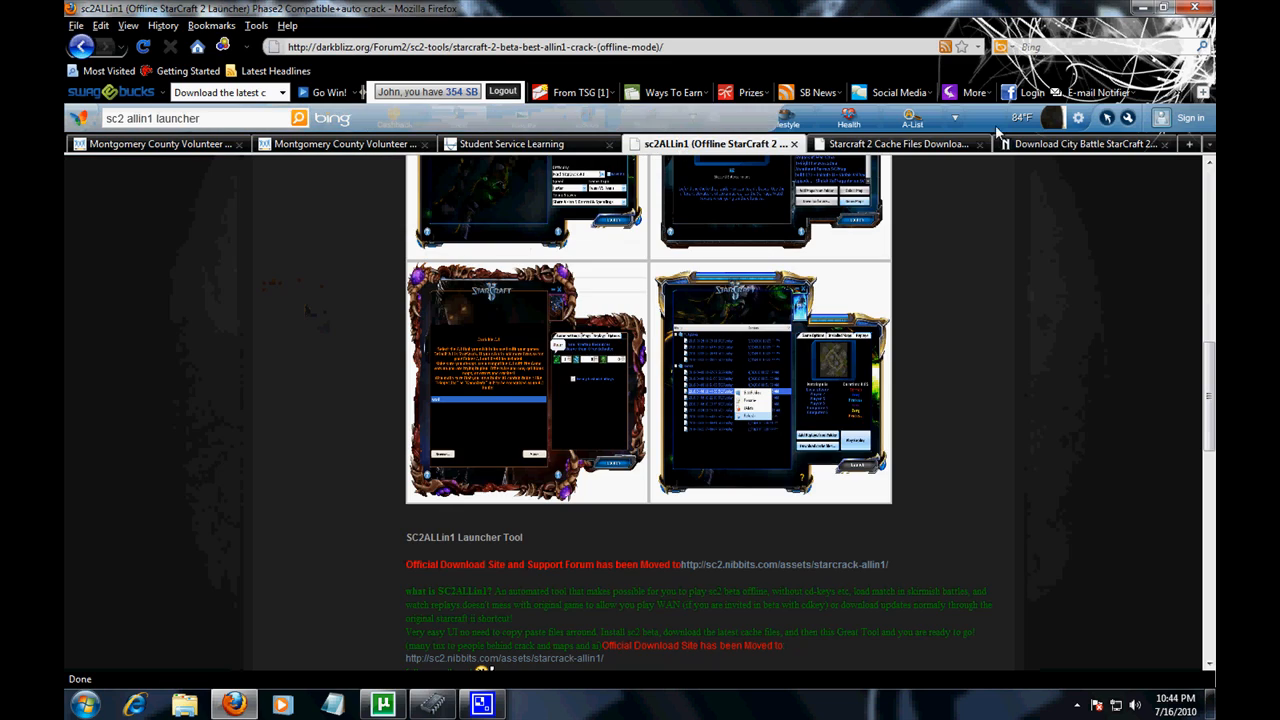
scroll(285, 348, up, 5)
scroll(290, 345, up, 5)
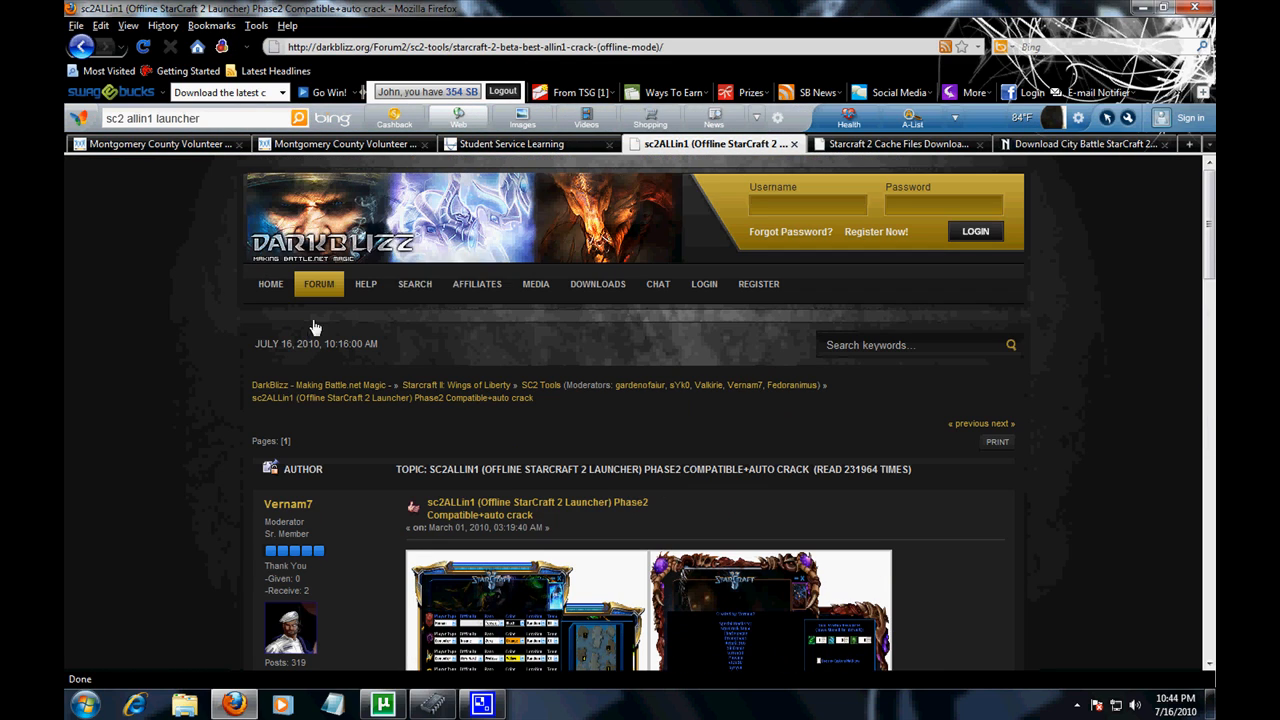
scroll(593, 356, down, 4)
scroll(170, 320, up, 4)
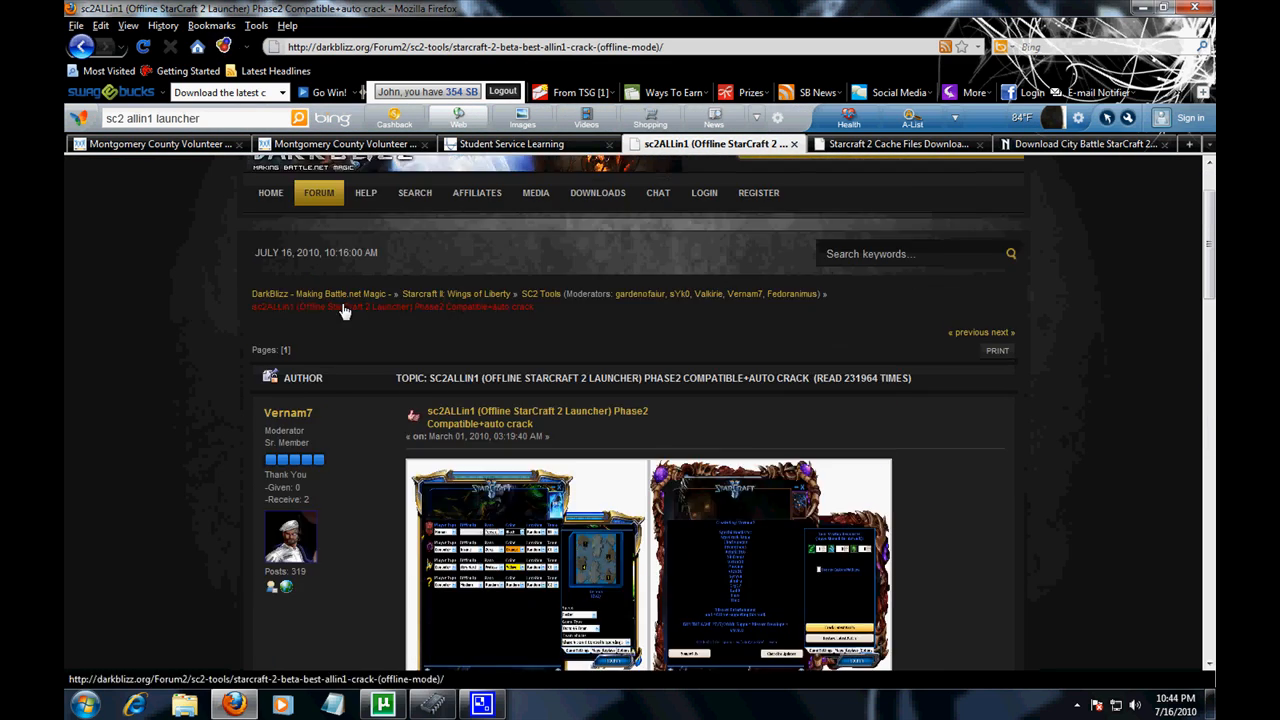
Step: Highlight the darkblizz site name in the address bar, then deselect it
click(318, 46)
drag(316, 46, 370, 47)
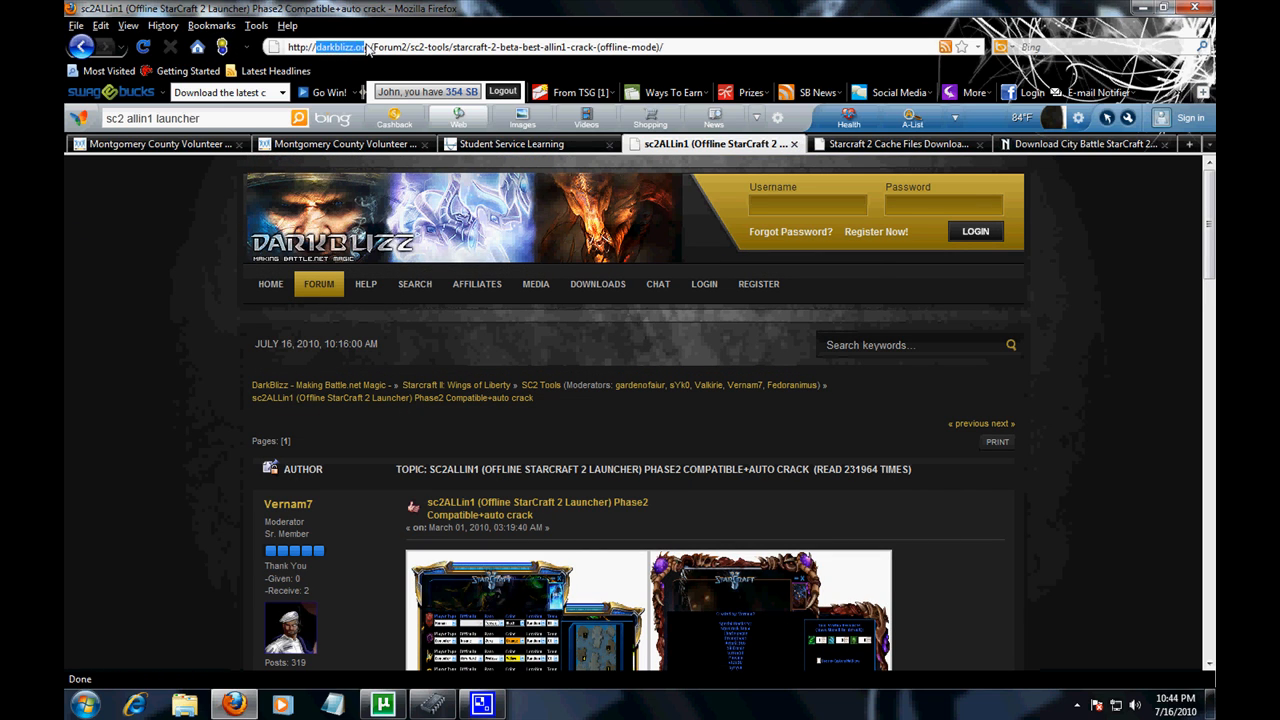
click(220, 255)
scroll(207, 275, down, 1)
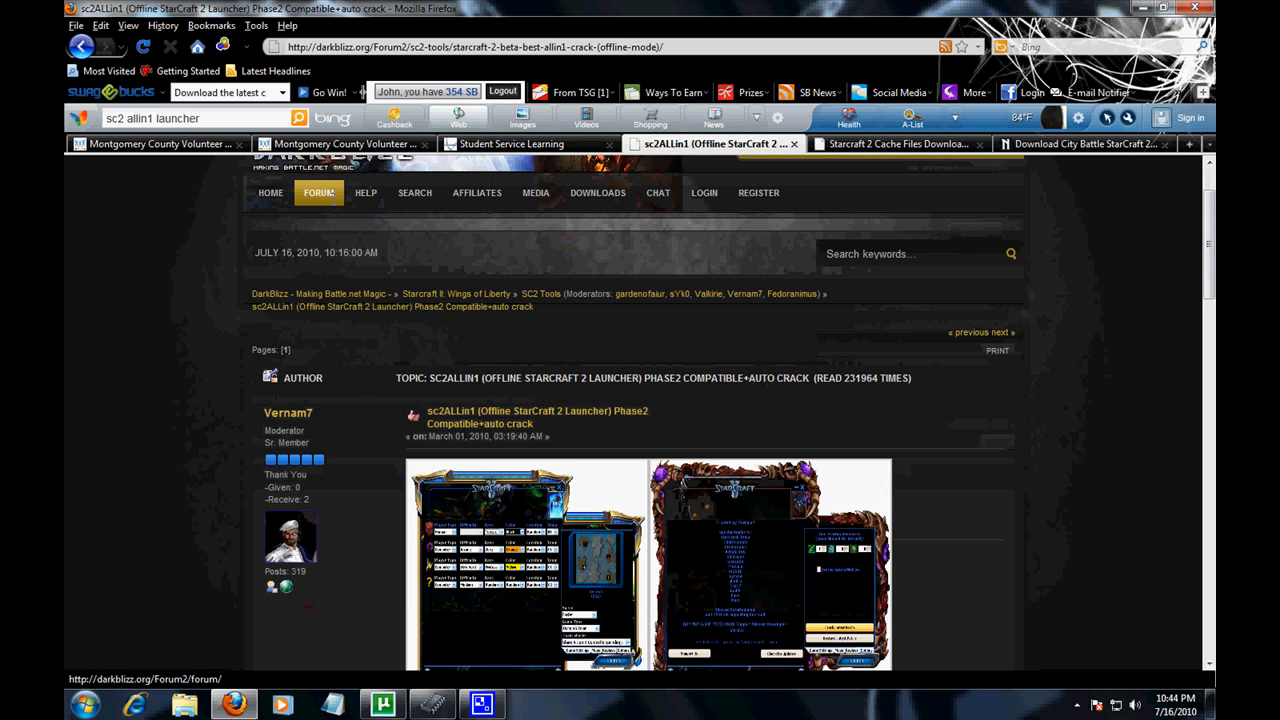
scroll(207, 275, down, 1)
scroll(207, 275, down, 1)
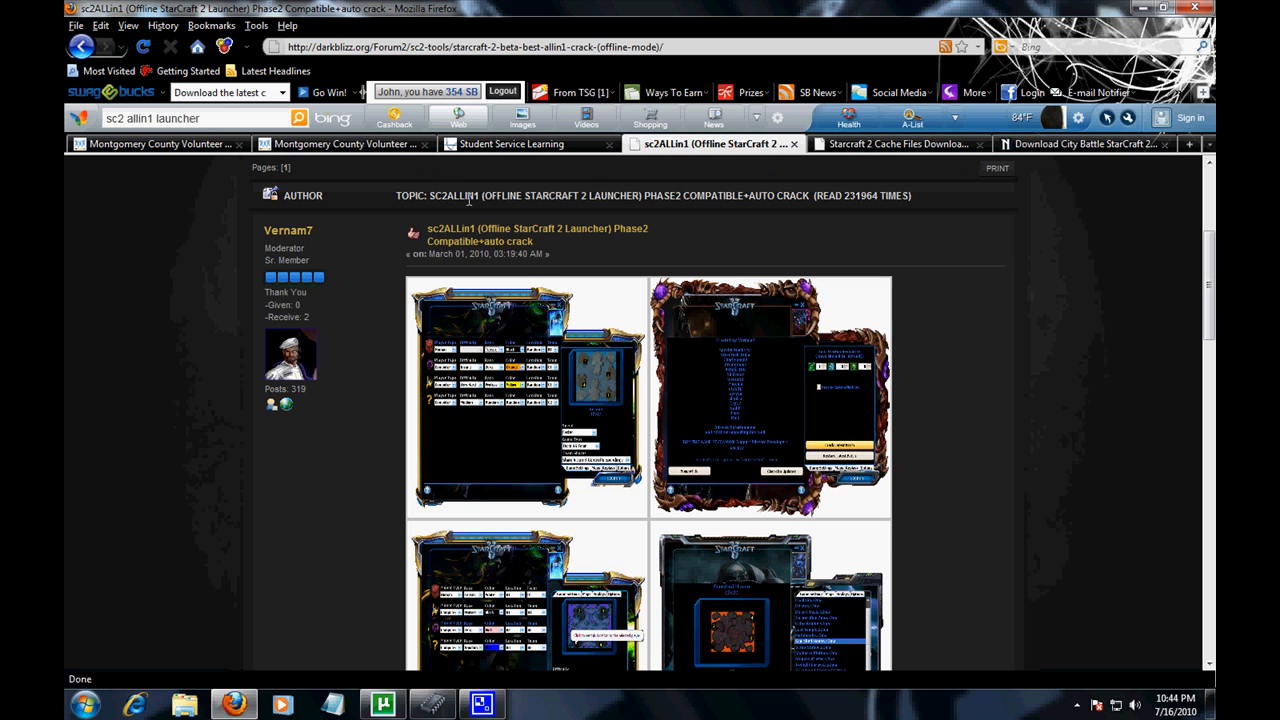
scroll(408, 232, down, 2)
scroll(400, 230, down, 2)
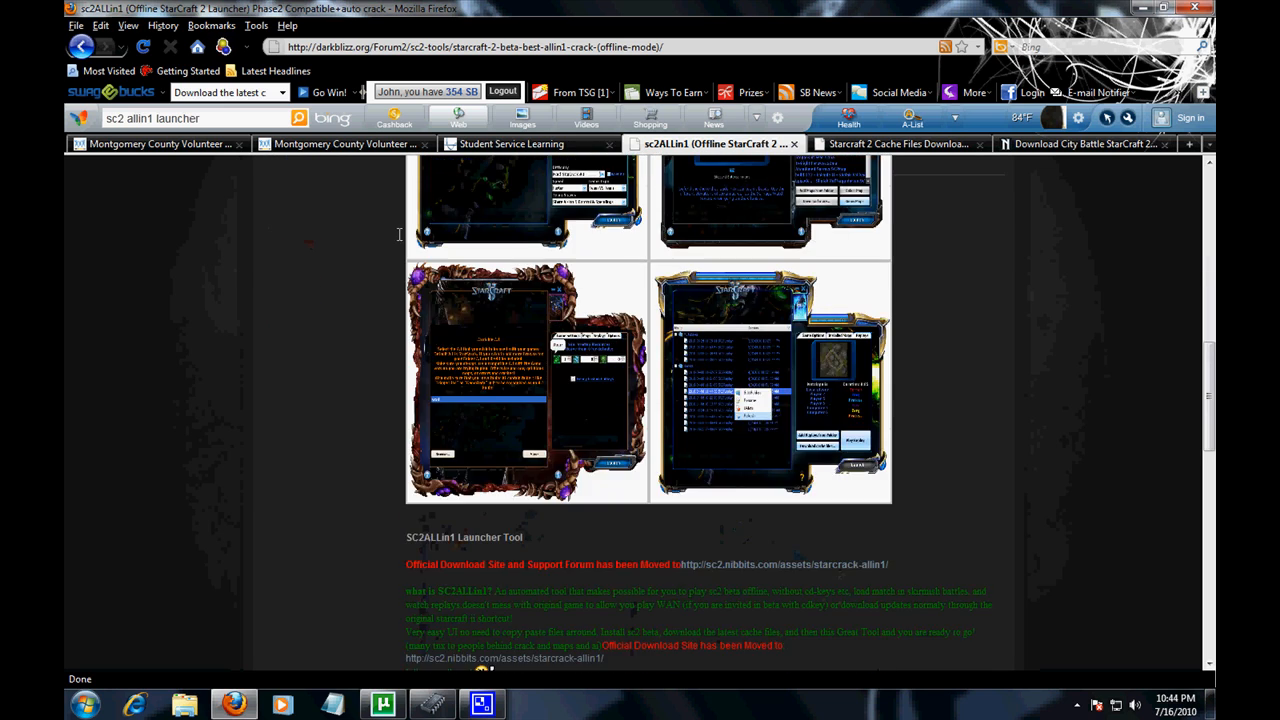
scroll(395, 229, down, 2)
scroll(412, 231, up, 1)
scroll(412, 231, down, 2)
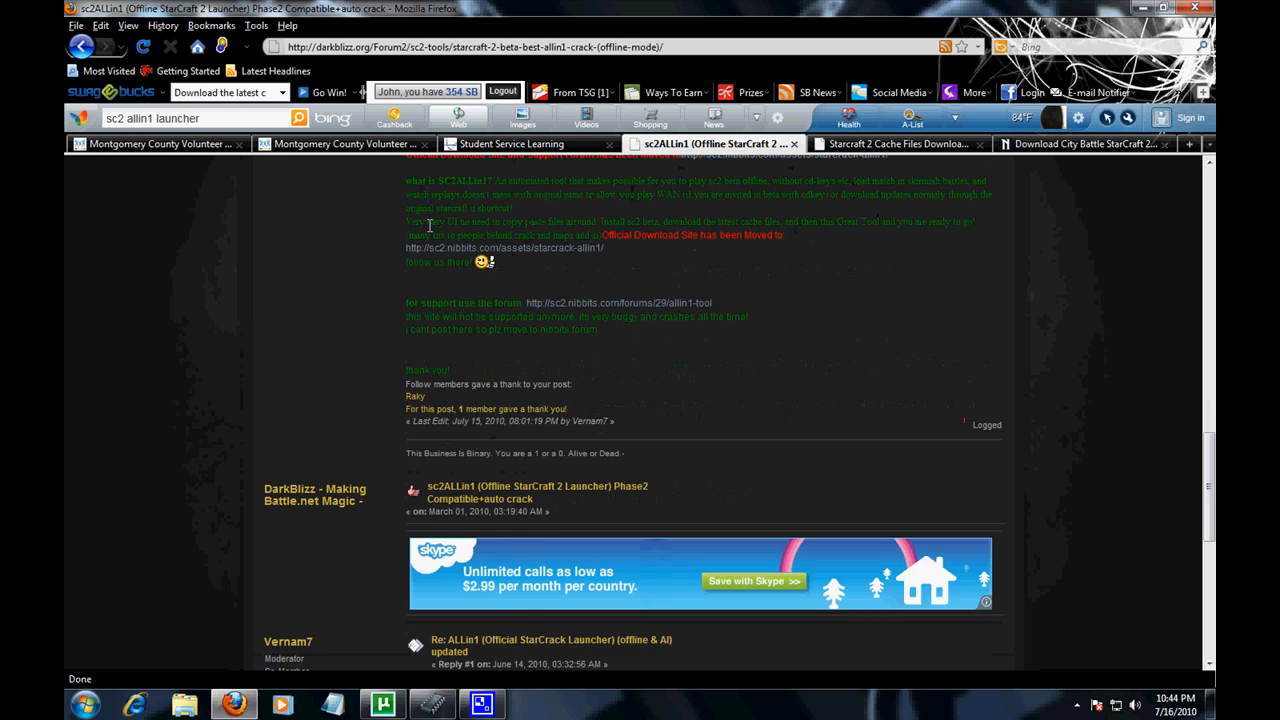
scroll(600, 220, up, 1)
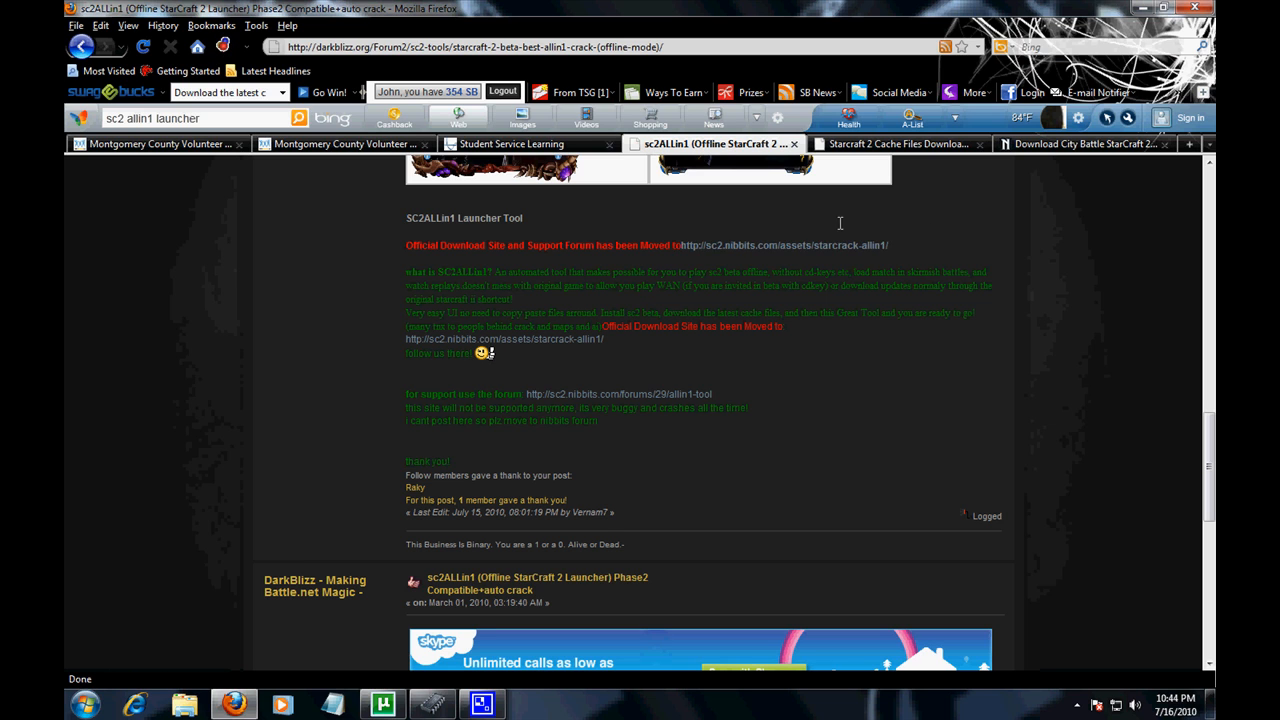
click(818, 245)
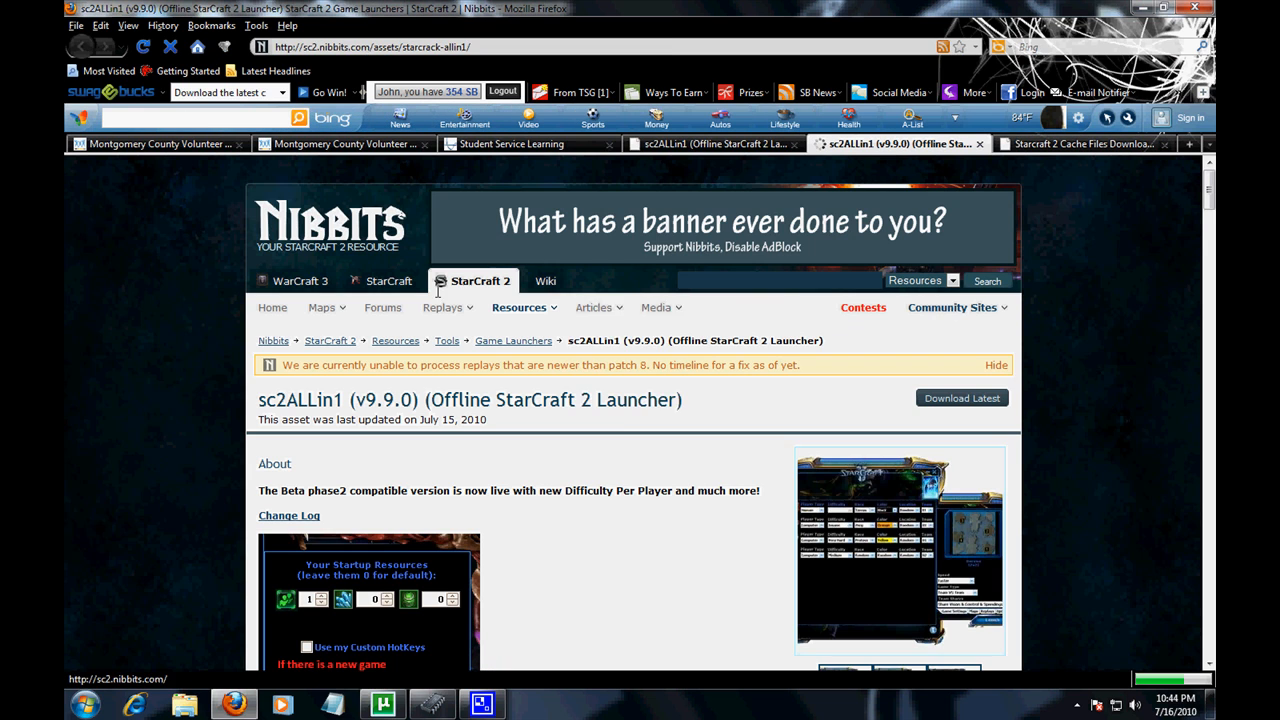
scroll(437, 290, down, 5)
scroll(101, 407, up, 4)
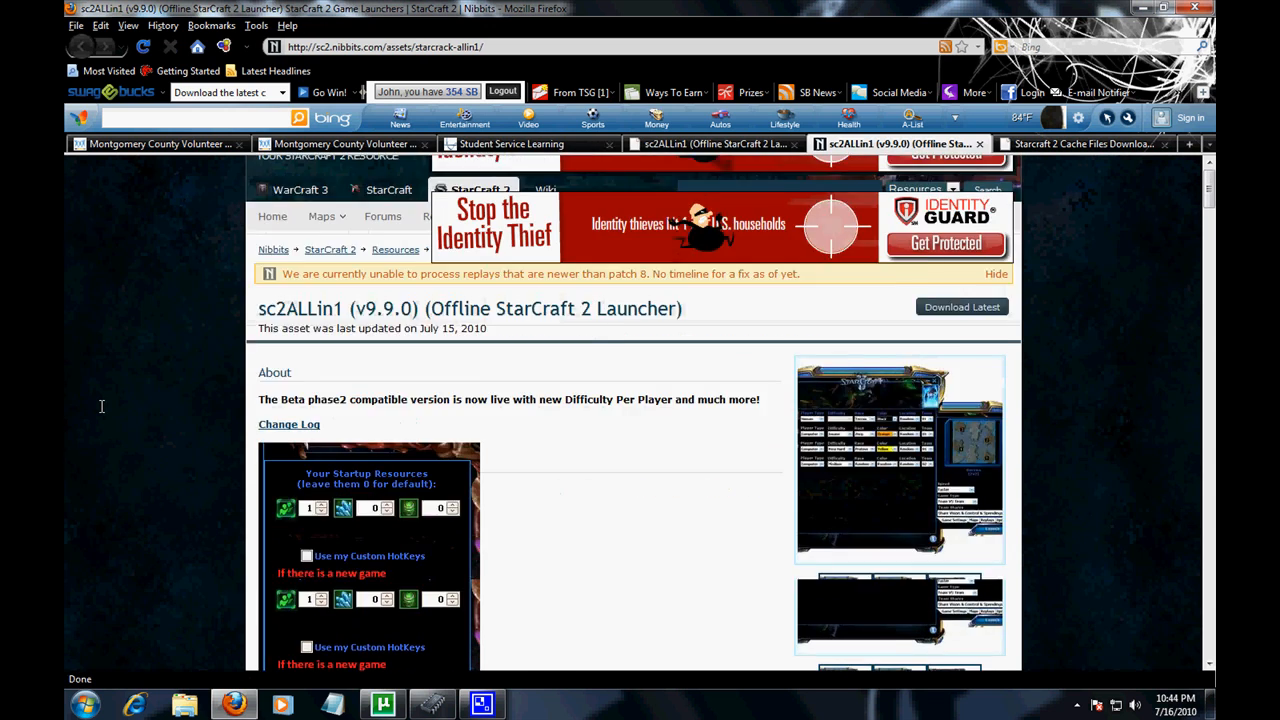
scroll(101, 407, down, 6)
scroll(608, 450, up, 5)
scroll(608, 450, up, 2)
scroll(65, 410, down, 7)
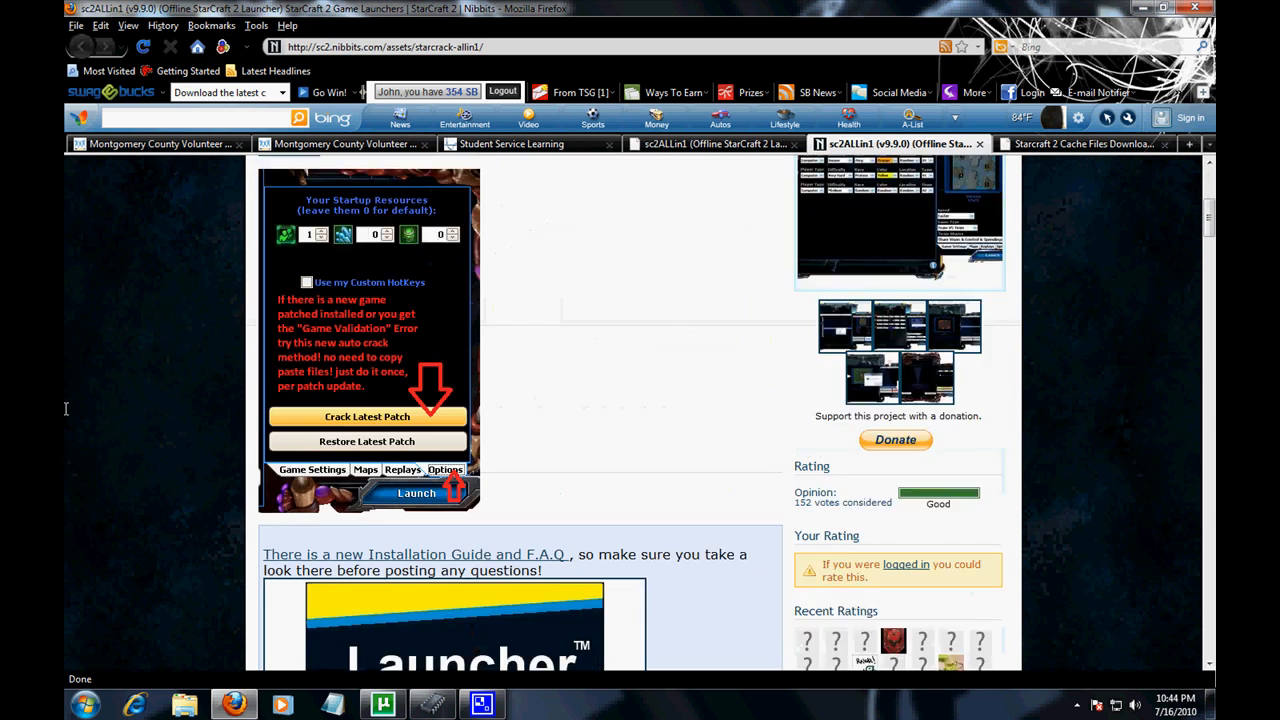
scroll(65, 410, up, 3)
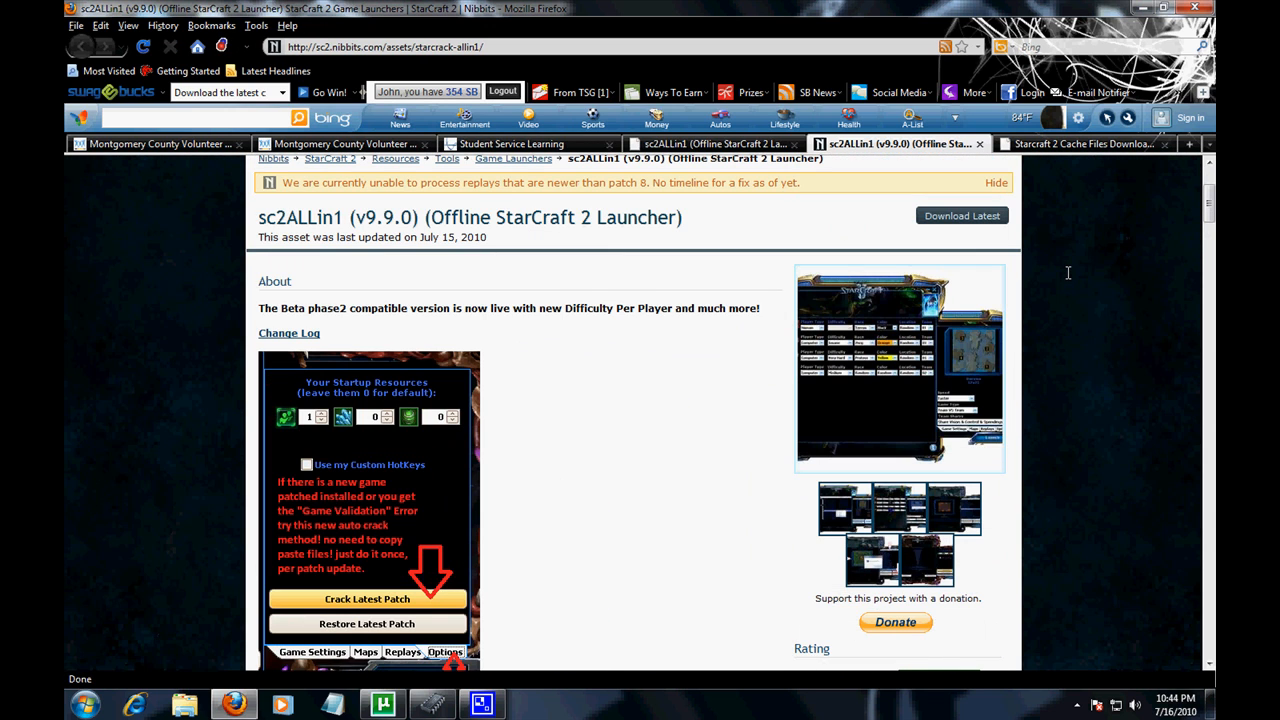
scroll(1068, 273, up, 2)
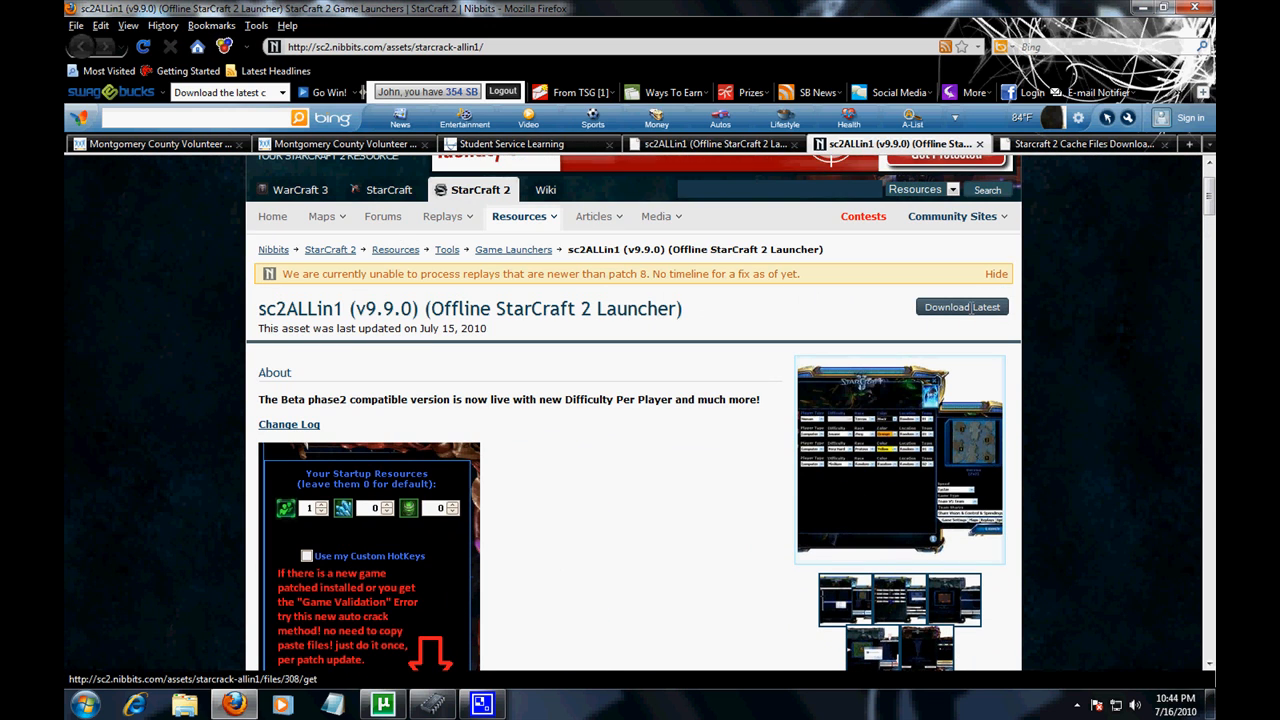
click(962, 307)
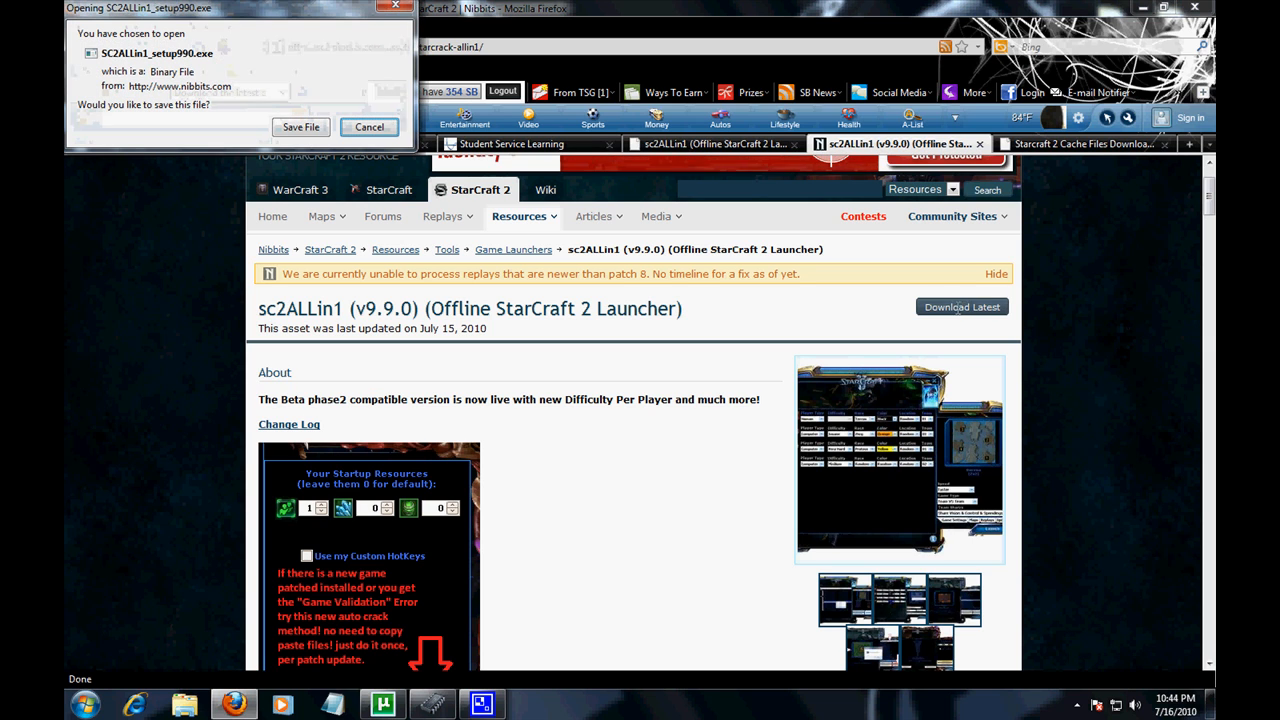
click(302, 127)
scroll(500, 400, down, 8)
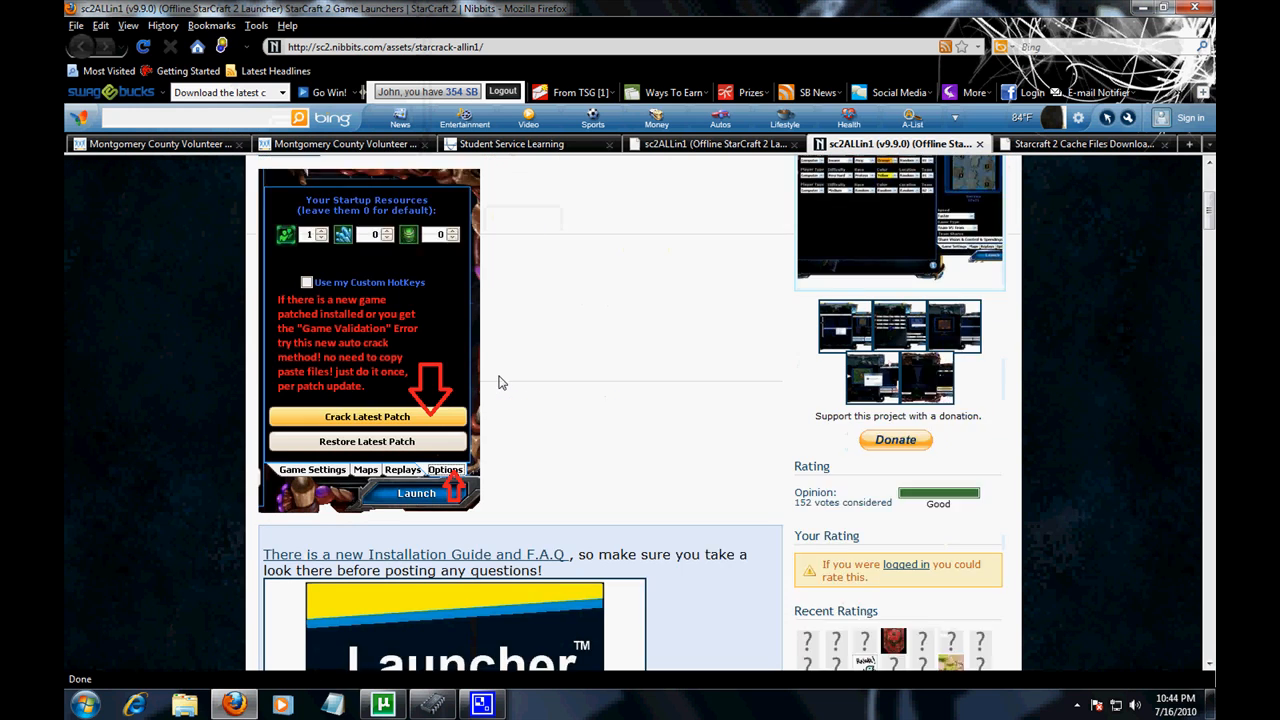
scroll(826, 318, down, 4)
scroll(826, 318, down, 5)
scroll(750, 330, down, 5)
scroll(750, 330, down, 5)
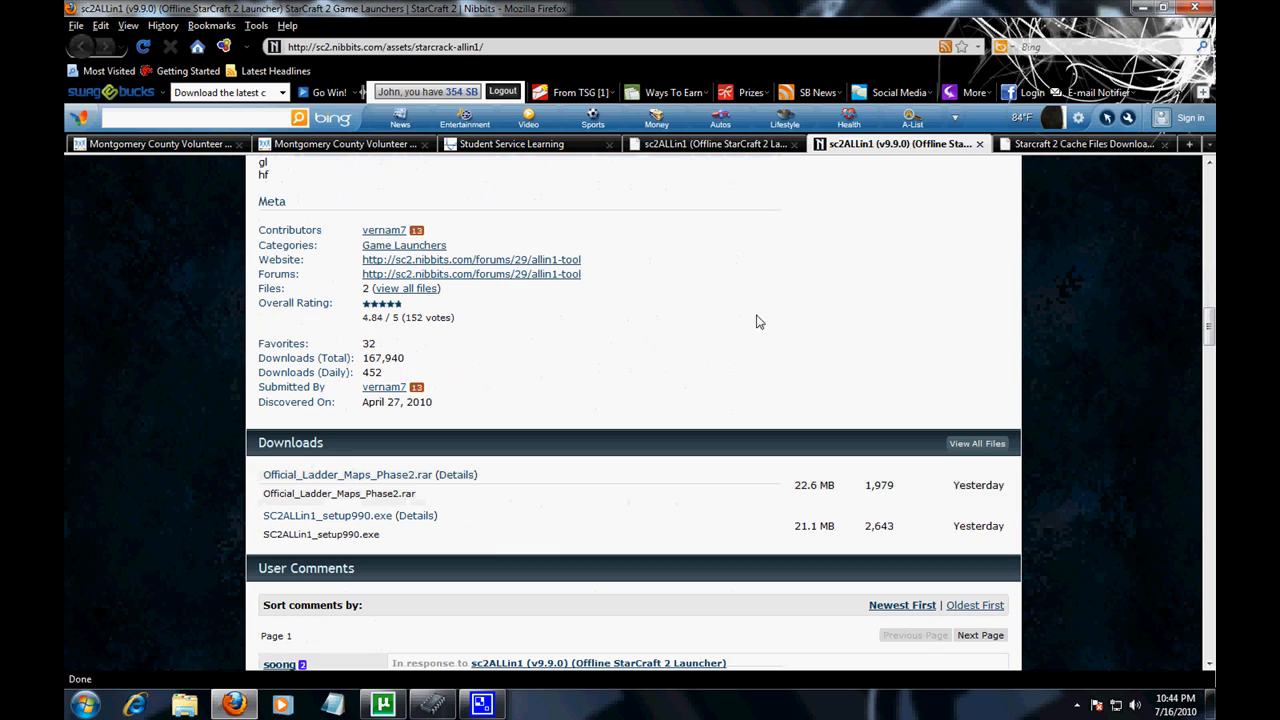
scroll(630, 330, down, 1)
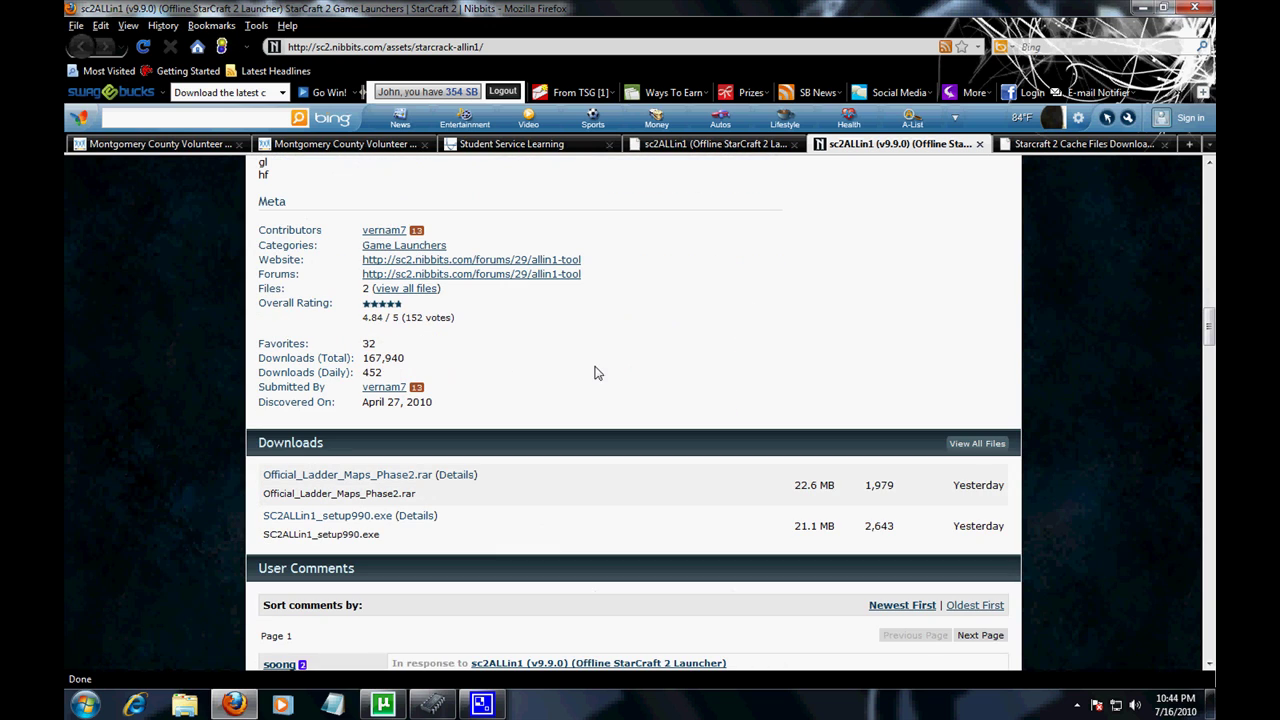
click(330, 474)
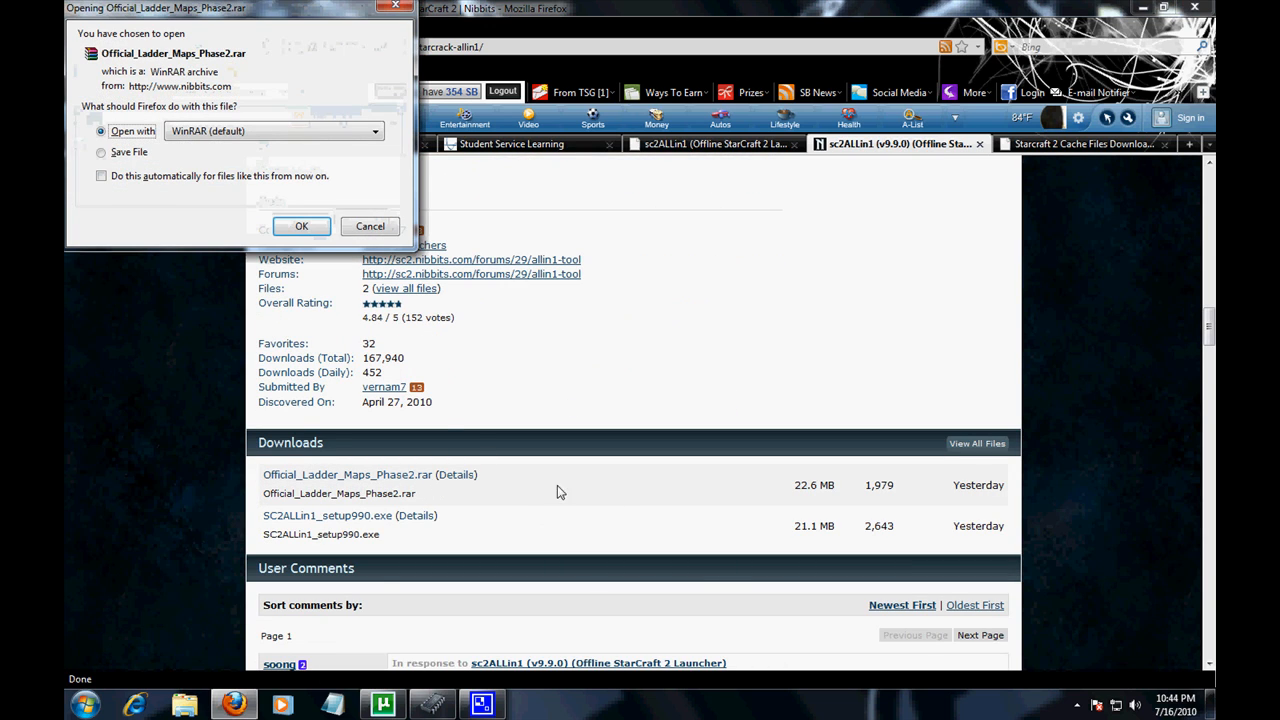
click(369, 226)
scroll(757, 349, up, 5)
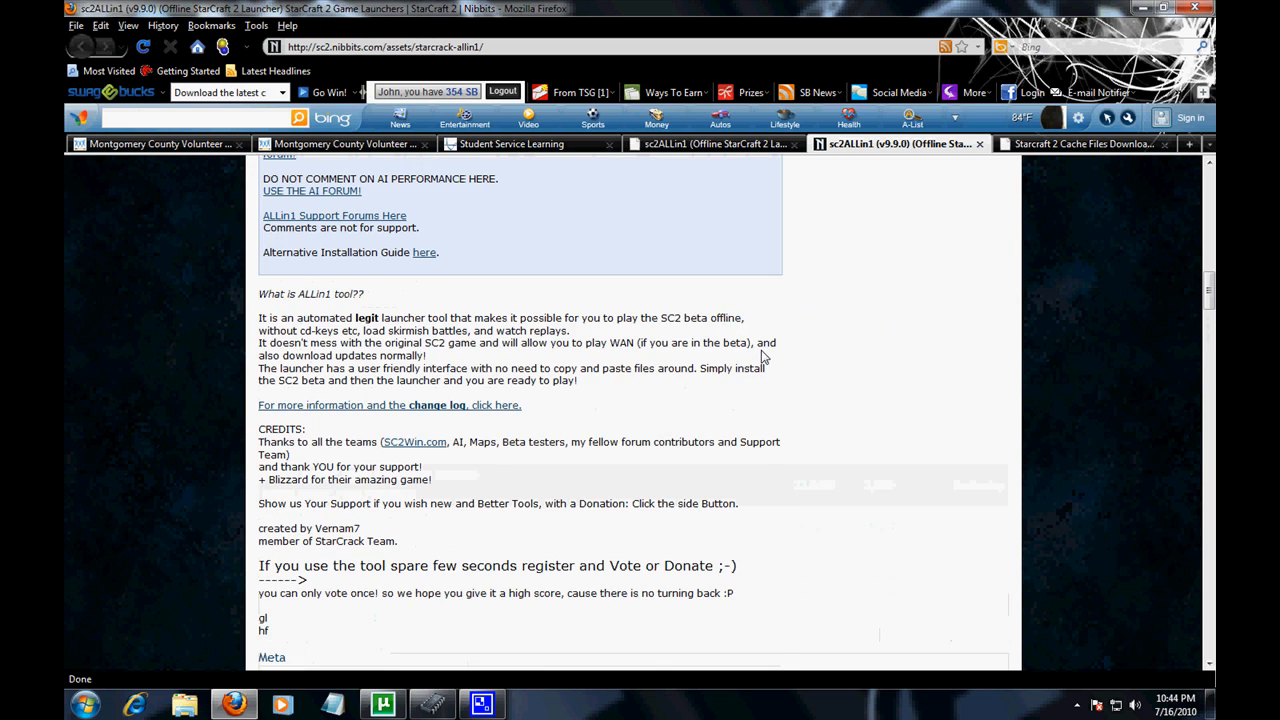
scroll(757, 349, up, 5)
scroll(757, 349, up, 3)
scroll(757, 349, down, 3)
scroll(757, 349, up, 5)
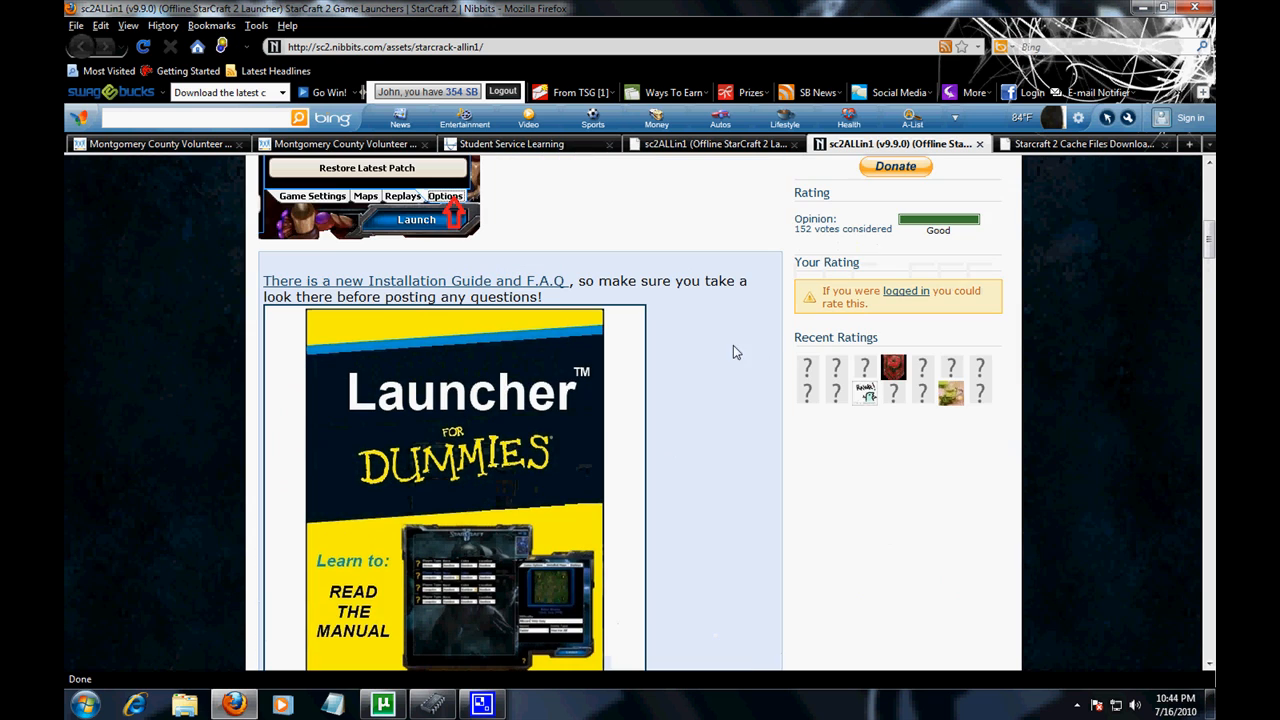
Step: Read the install guide's Cache Download section and bring up the Cache Files Download page
click(568, 410)
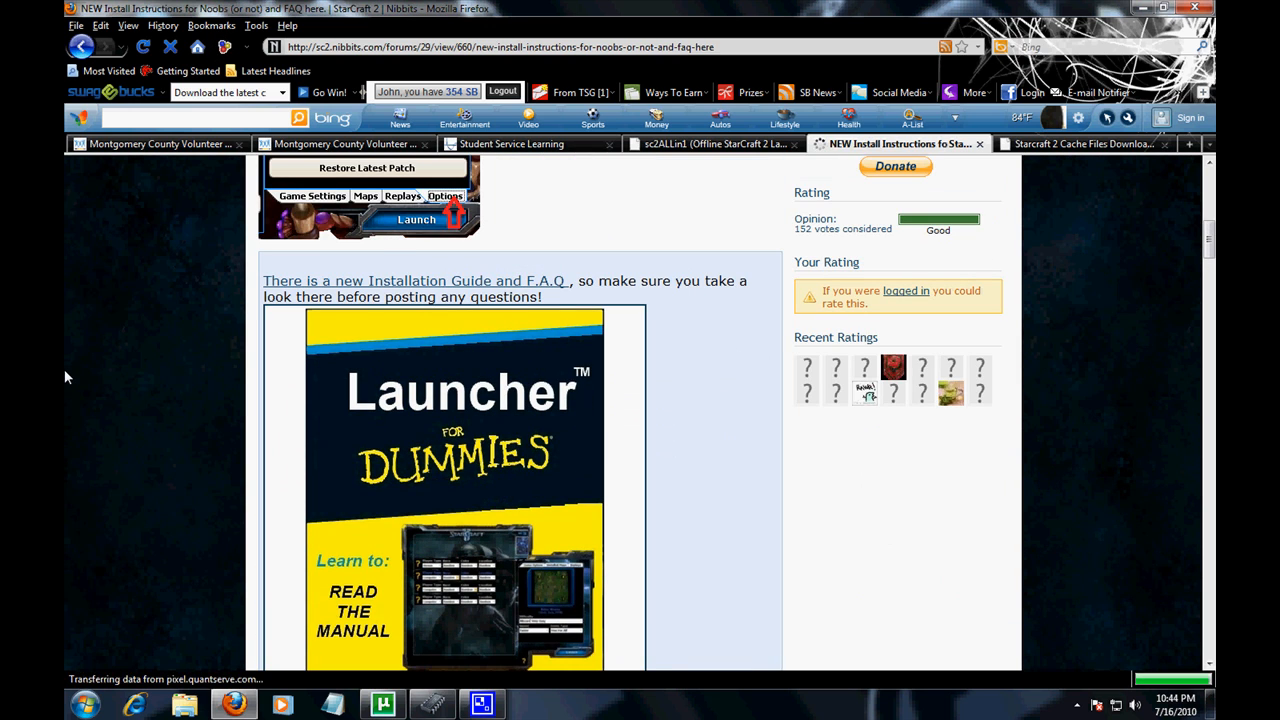
scroll(670, 395, down, 3)
scroll(670, 395, down, 4)
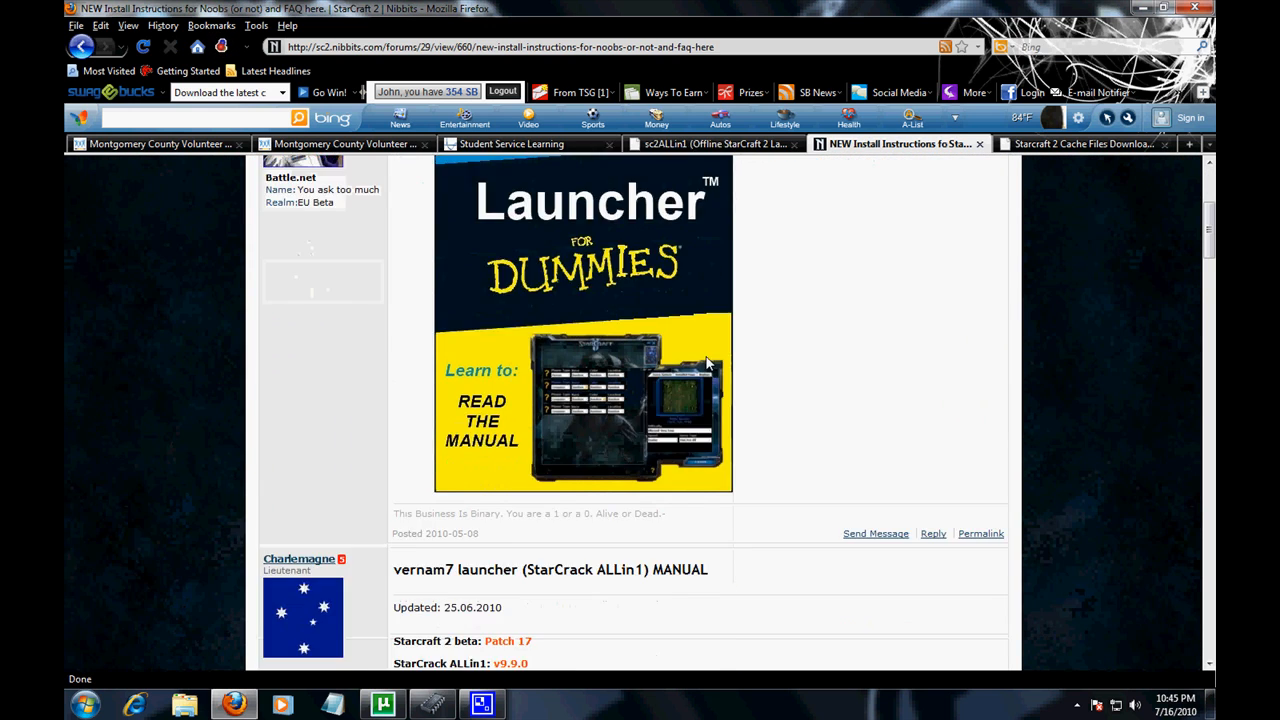
scroll(621, 317, down, 4)
scroll(621, 317, down, 5)
scroll(610, 314, down, 4)
scroll(610, 314, up, 2)
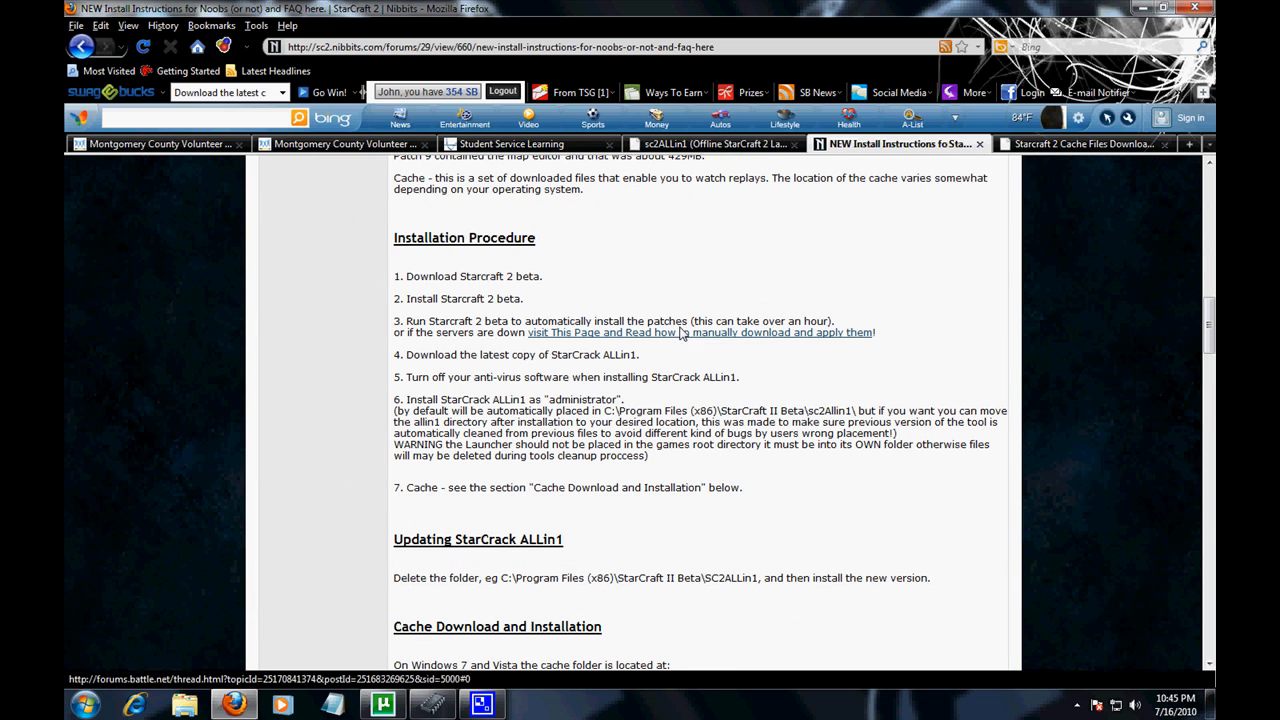
scroll(380, 348, down, 3)
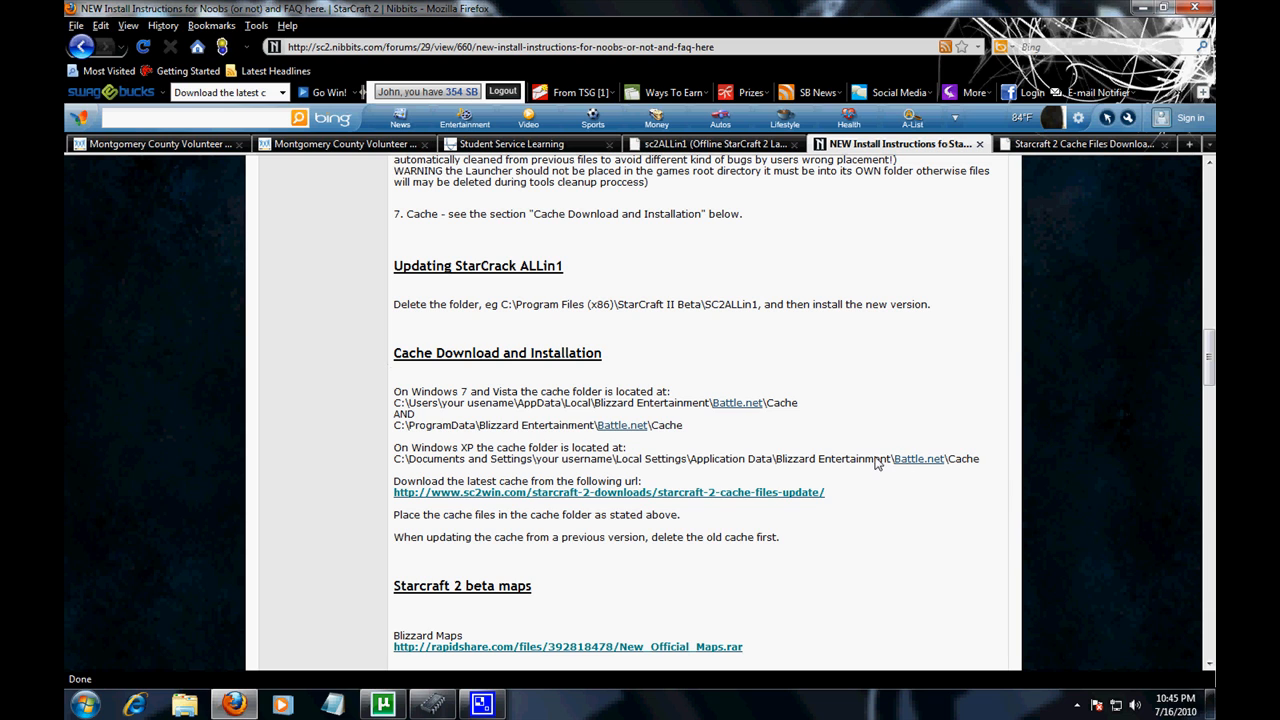
scroll(737, 460, down, 1)
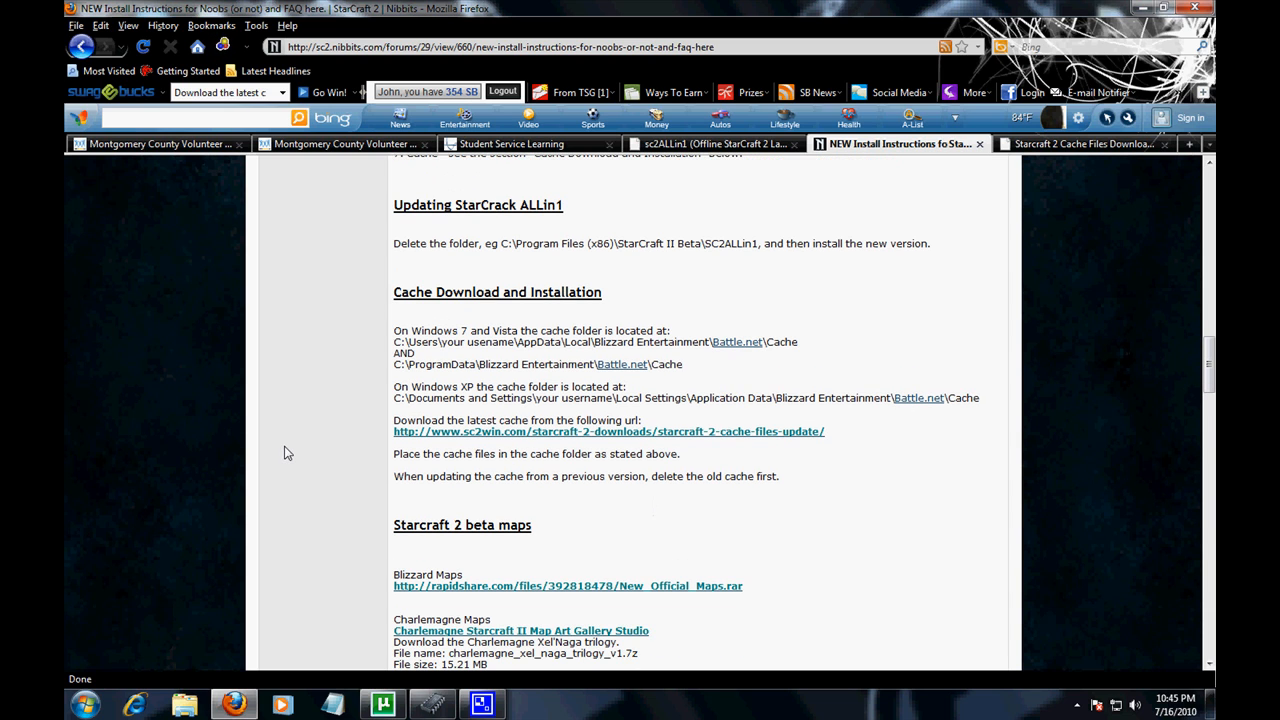
scroll(283, 453, down, 3)
scroll(276, 449, up, 3)
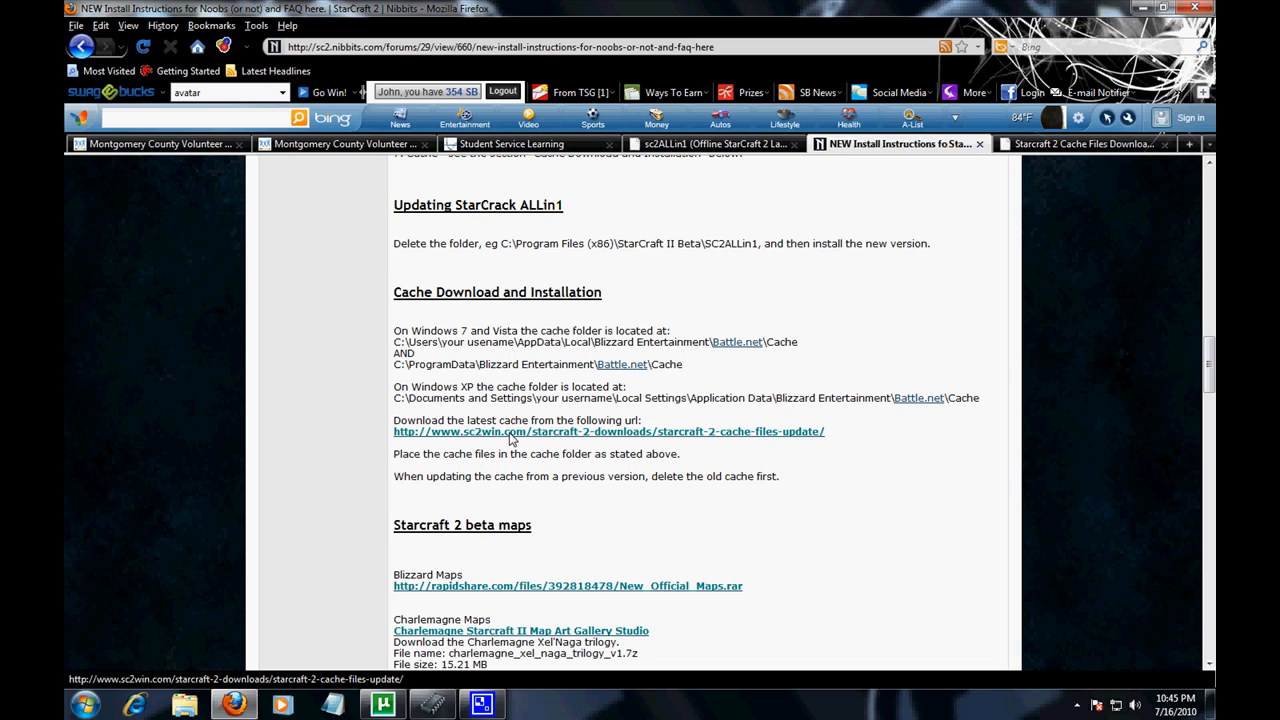
drag(330, 640, 330, 413)
click(330, 413)
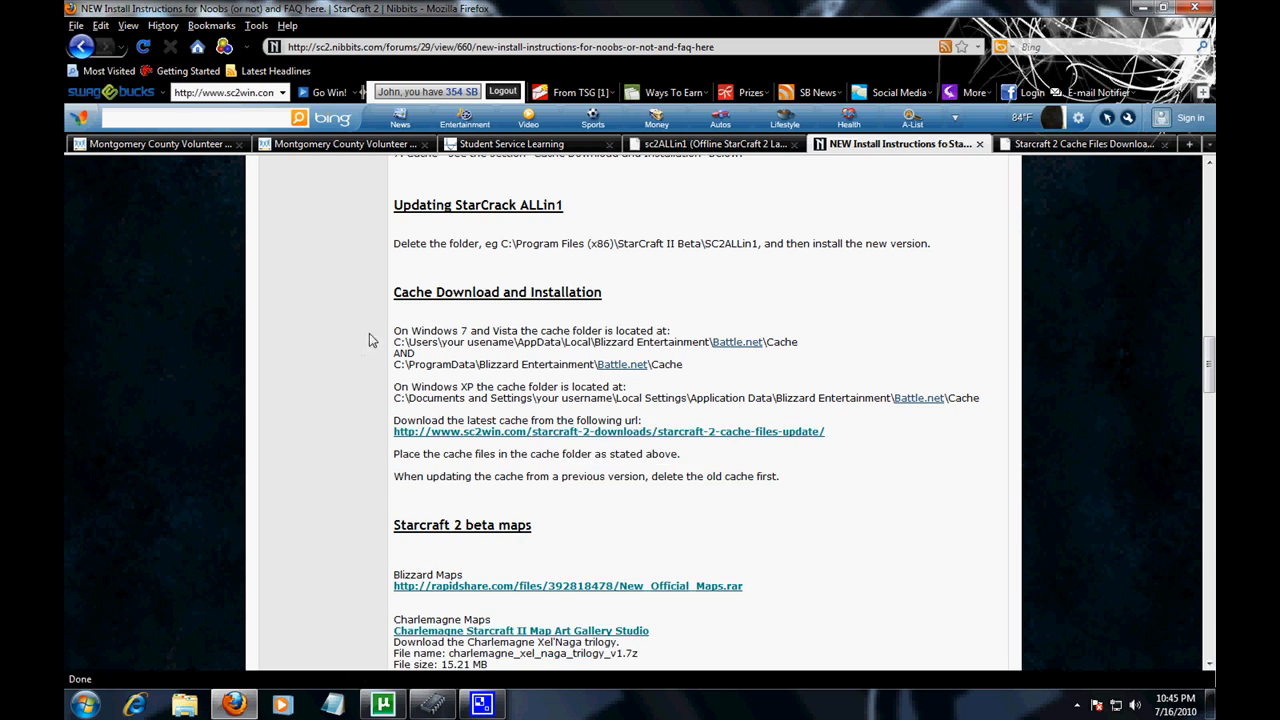
drag(400, 665, 493, 298)
click(685, 300)
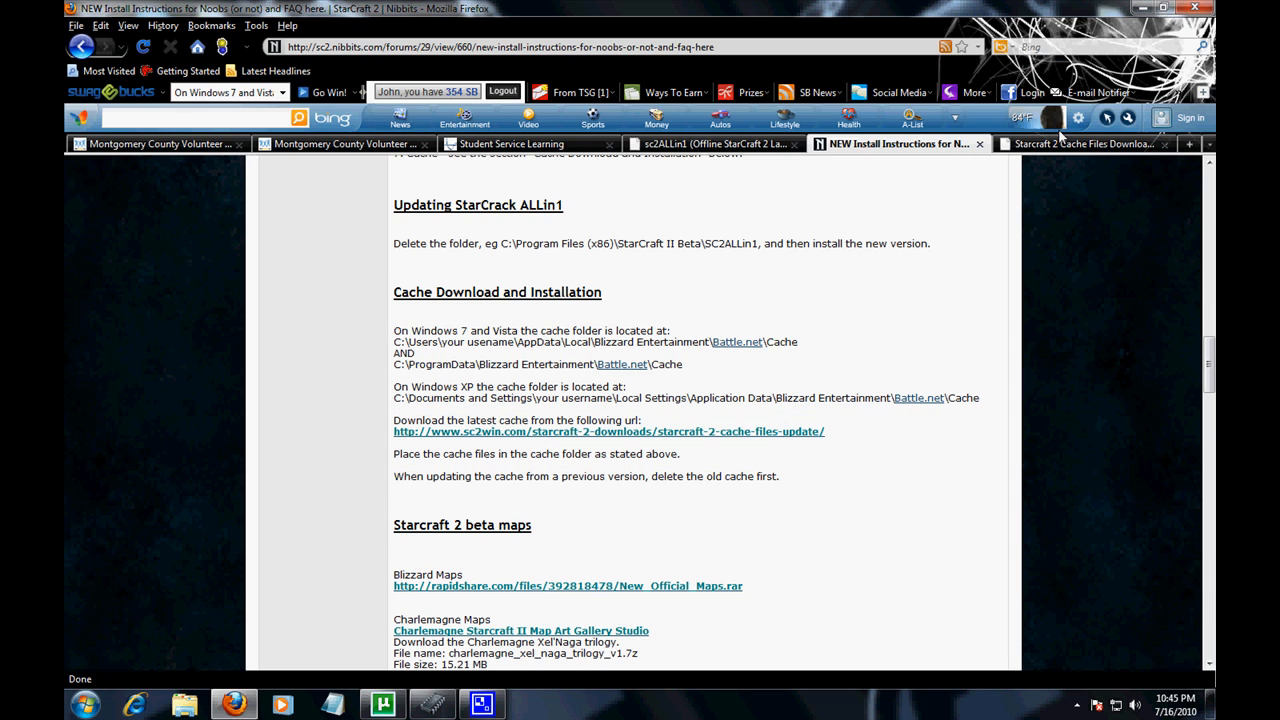
click(1058, 144)
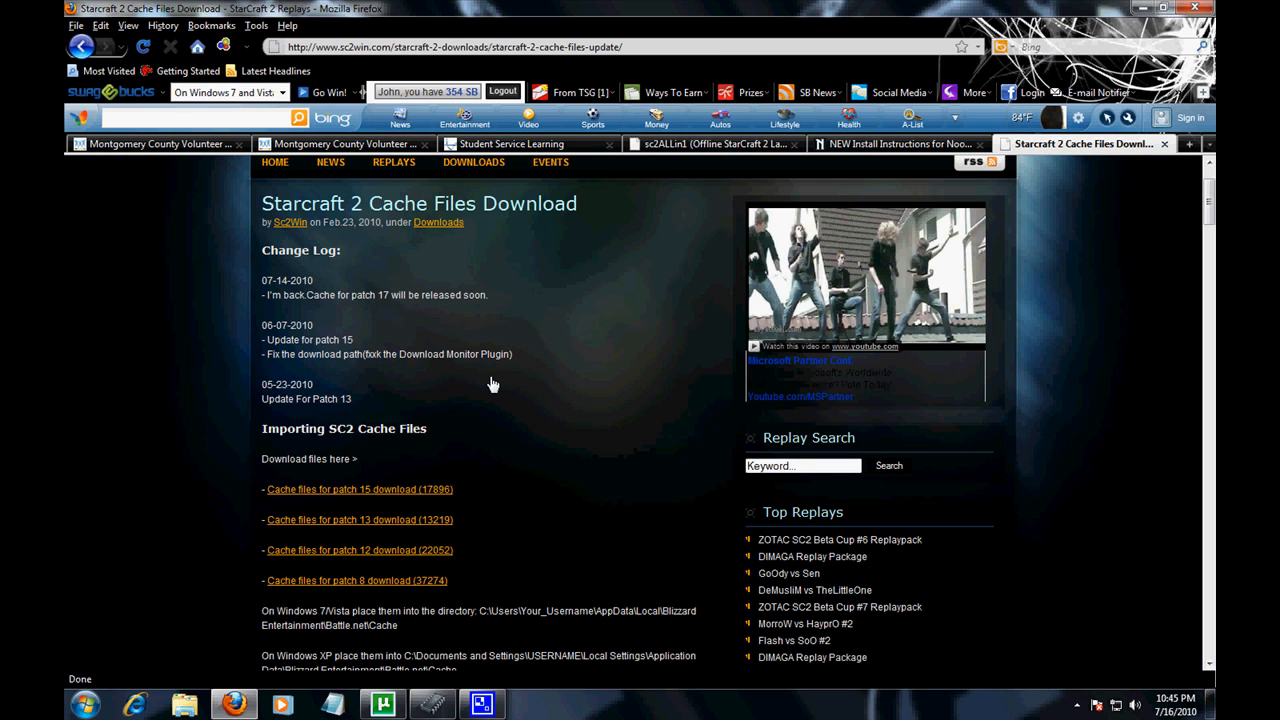
Step: Start the patch 15 cache download, cancel it, and return to the install instructions tab
drag(274, 340, 354, 340)
click(465, 395)
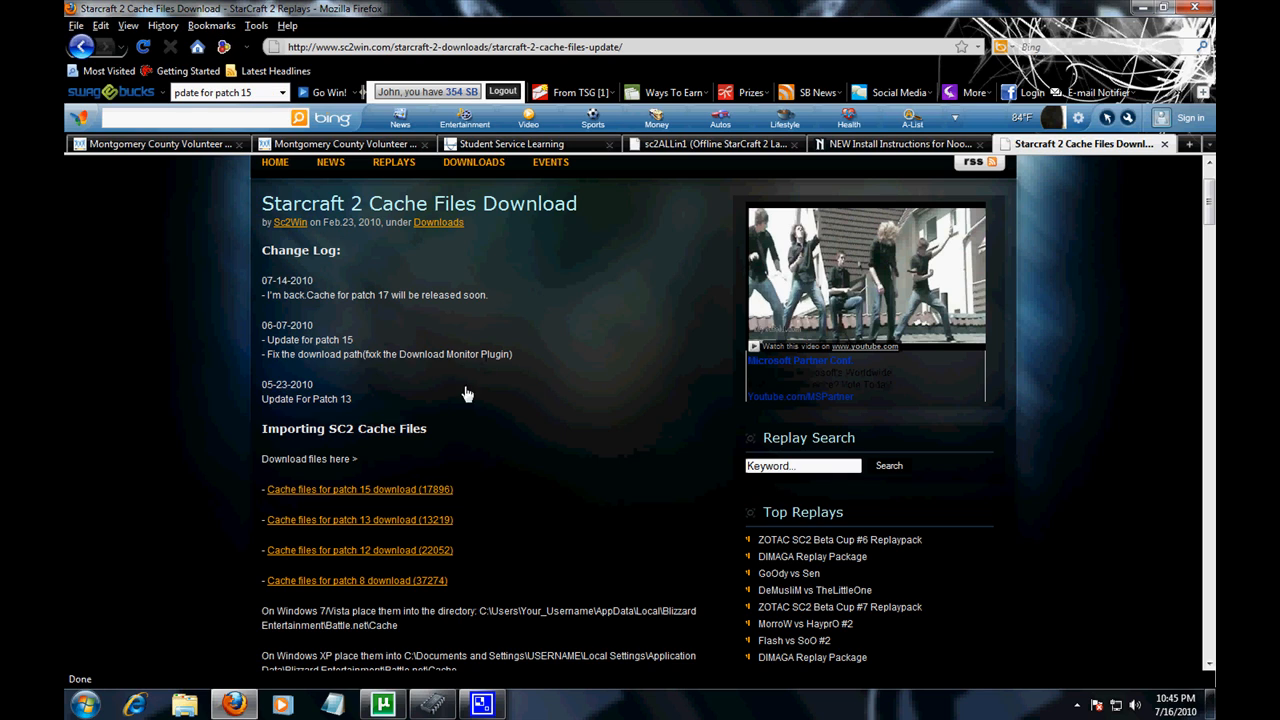
click(364, 493)
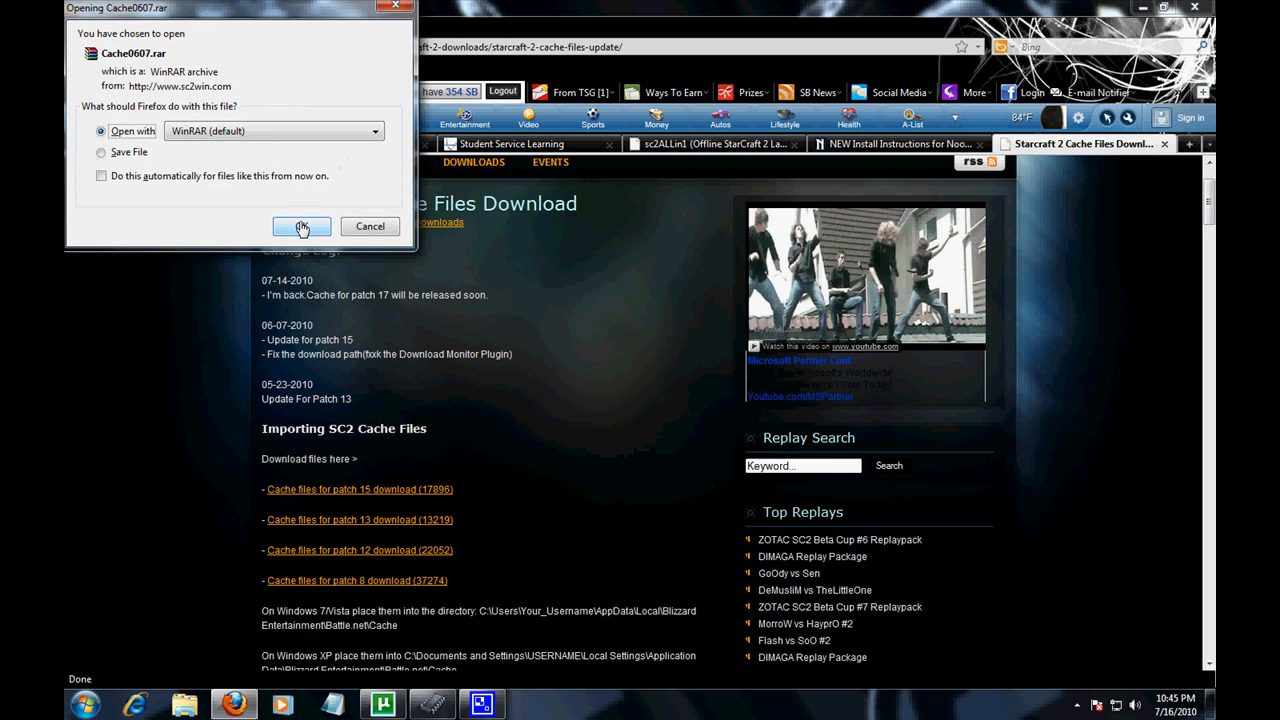
click(370, 226)
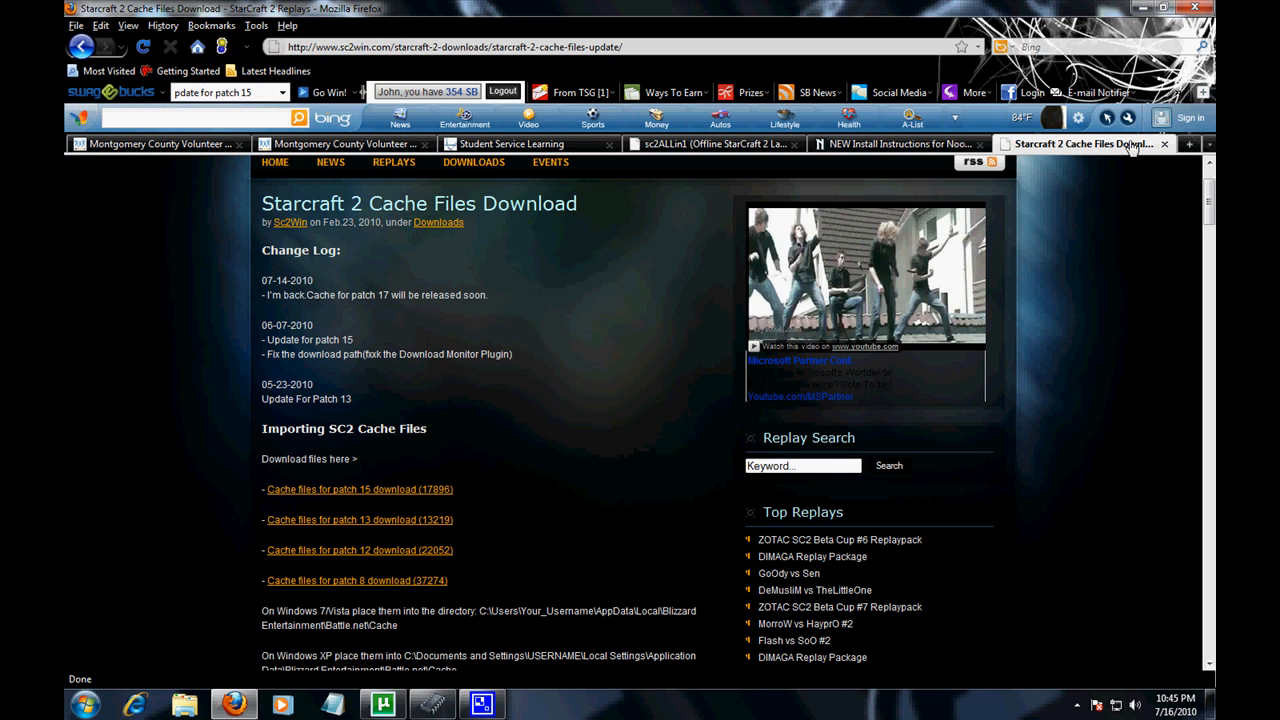
click(872, 145)
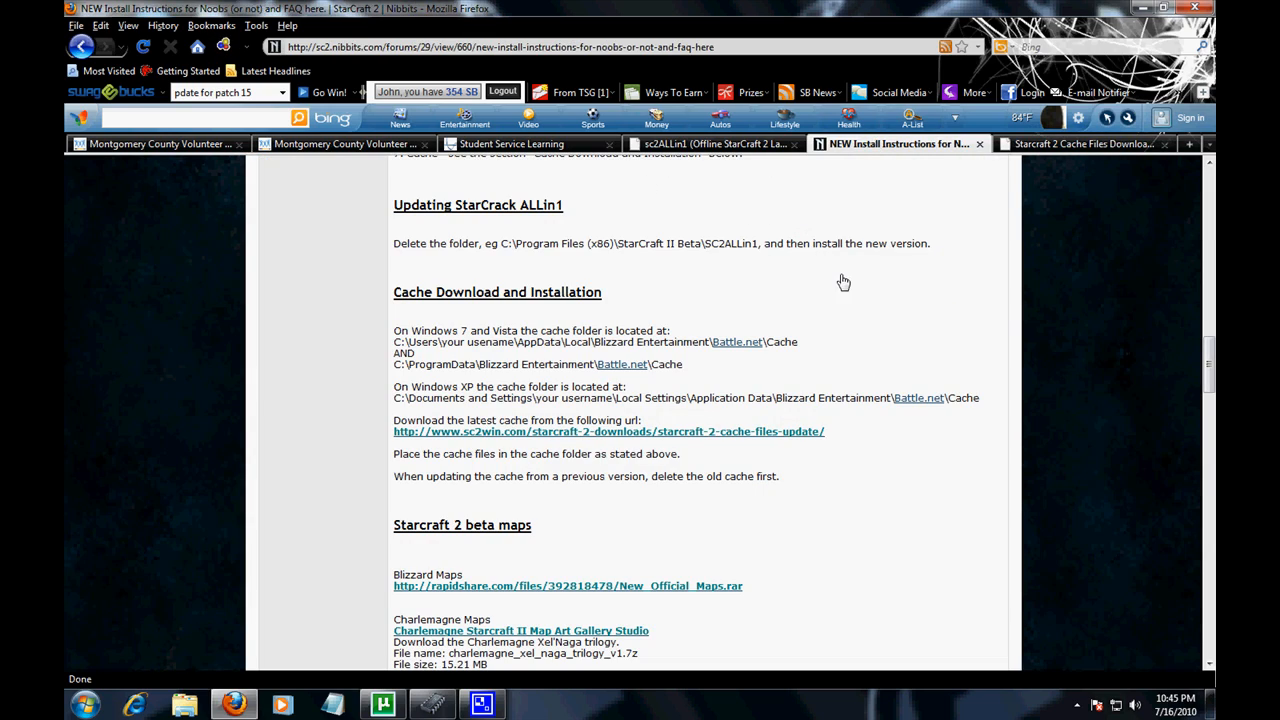
Step: Move the Cache and SC2Maps folders lower on the desktop and launch Windows Explorer
click(1142, 8)
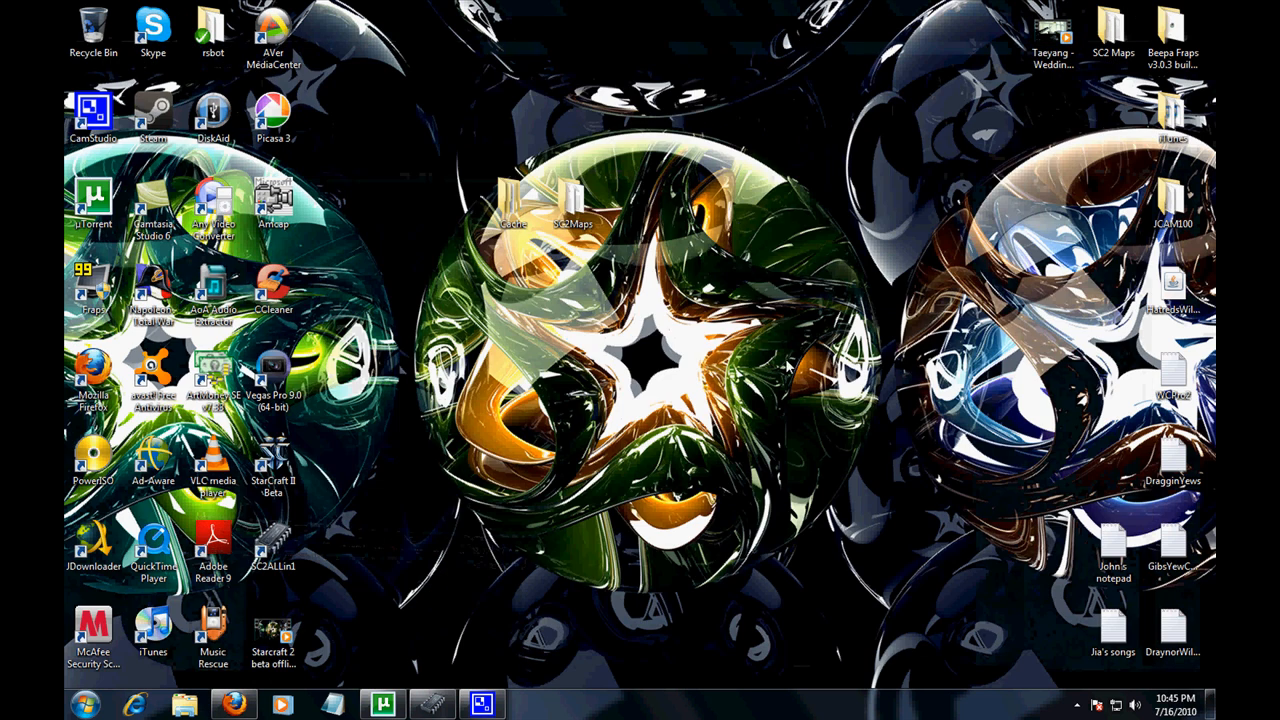
drag(520, 220, 580, 300)
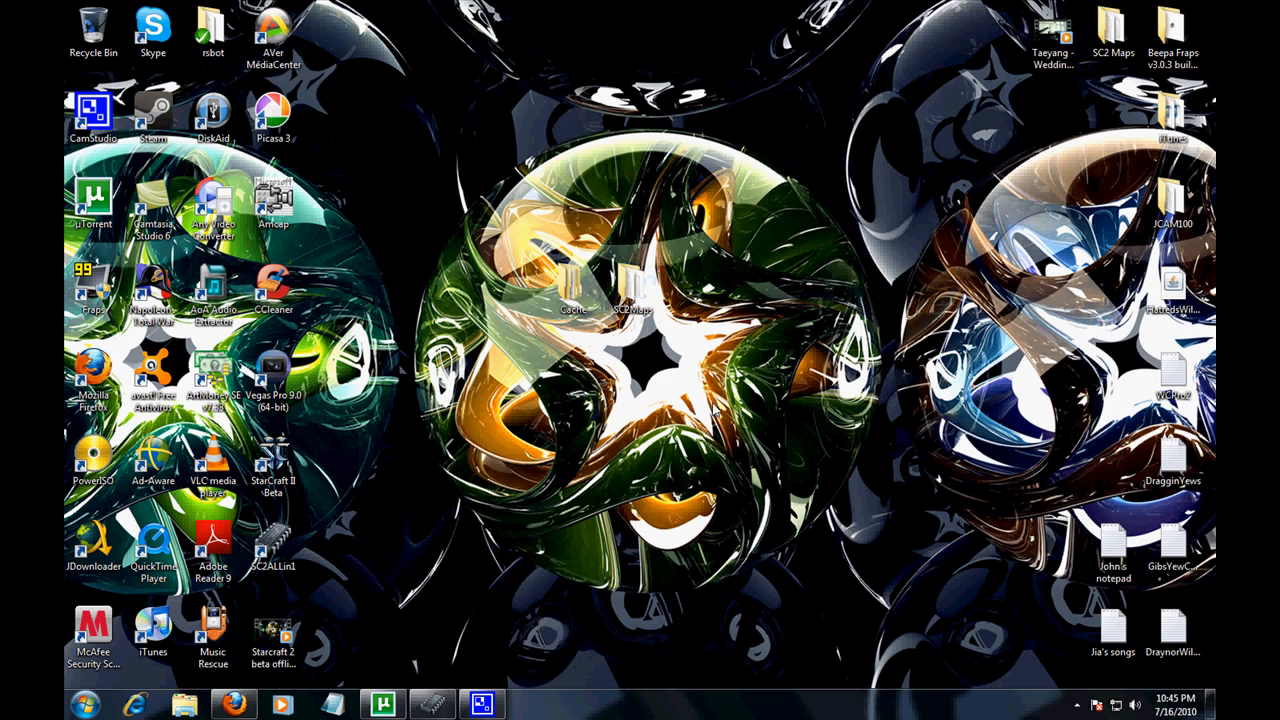
click(476, 492)
click(183, 706)
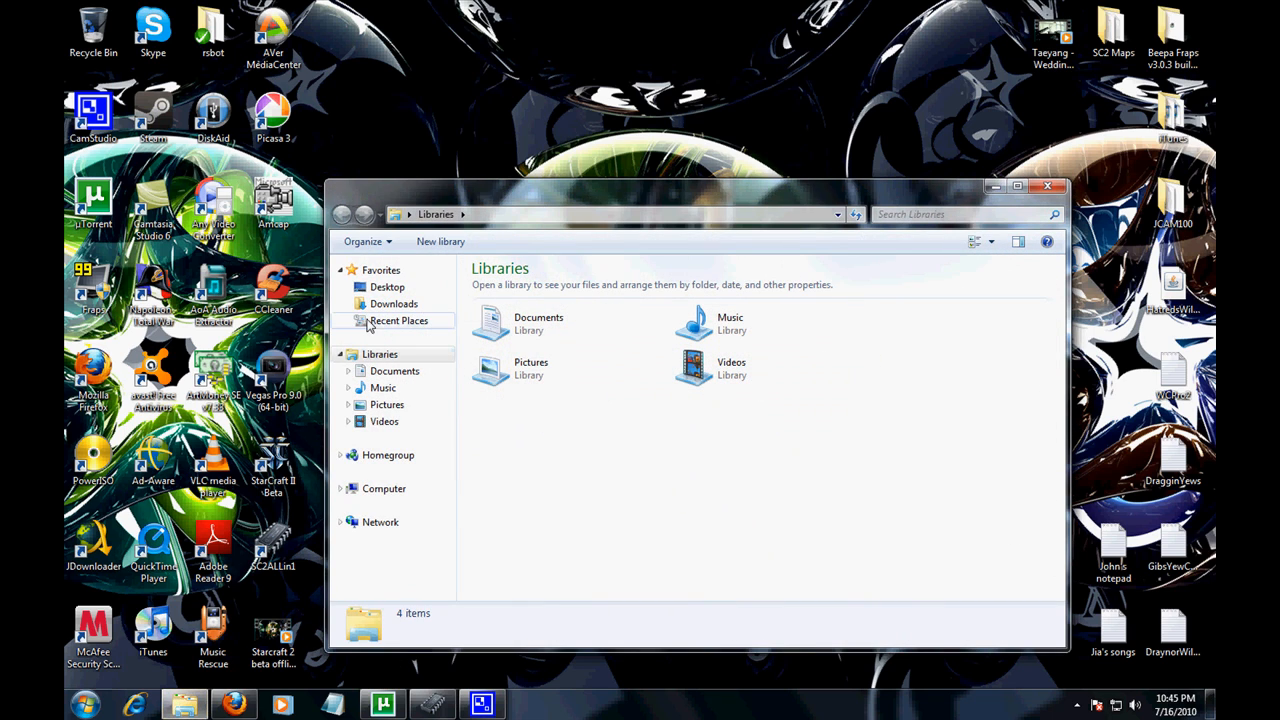
Step: Open the Downloads folder and browse to the SC2ALLin1_setup990 installer
click(393, 303)
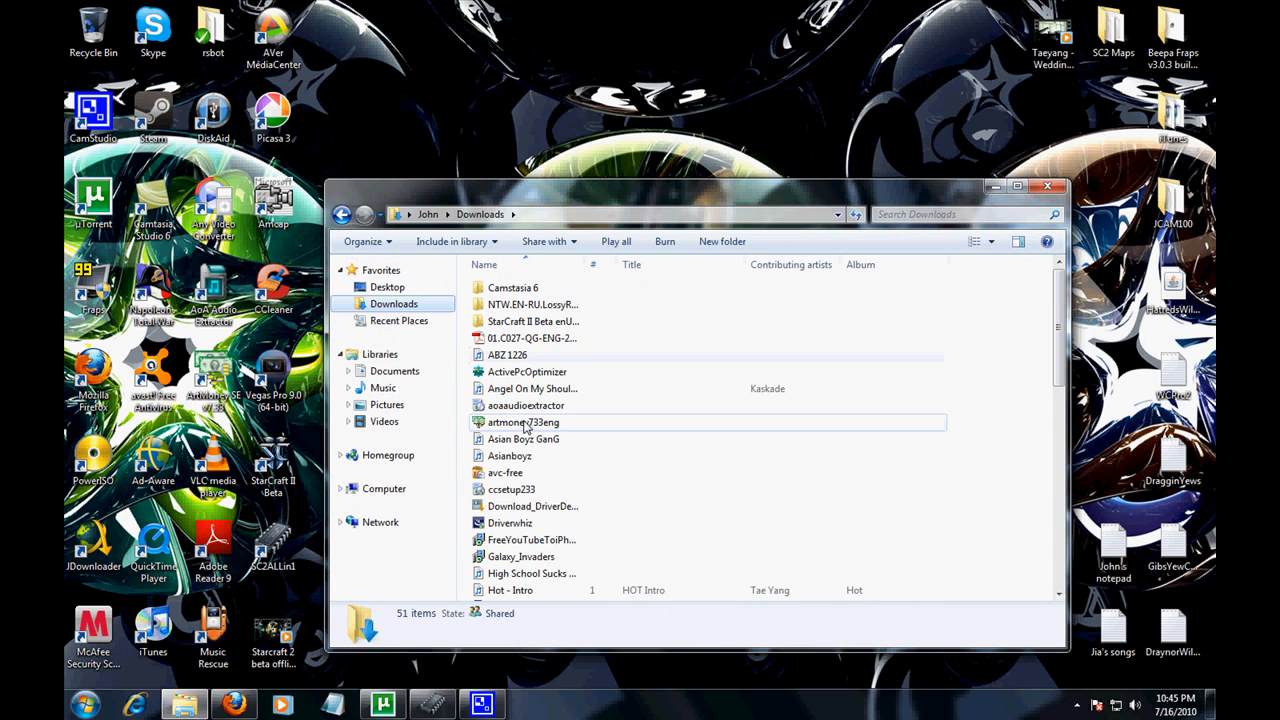
click(509, 373)
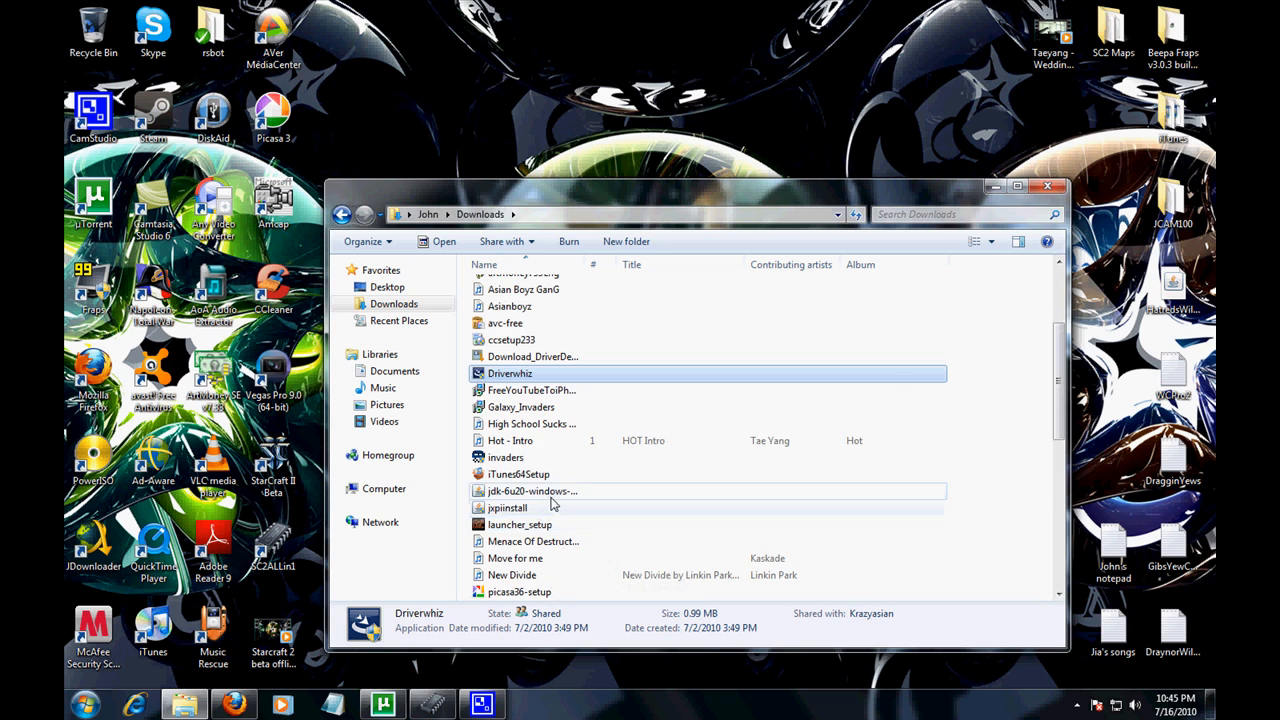
scroll(548, 532, down, 3)
scroll(566, 476, up, 6)
click(530, 338)
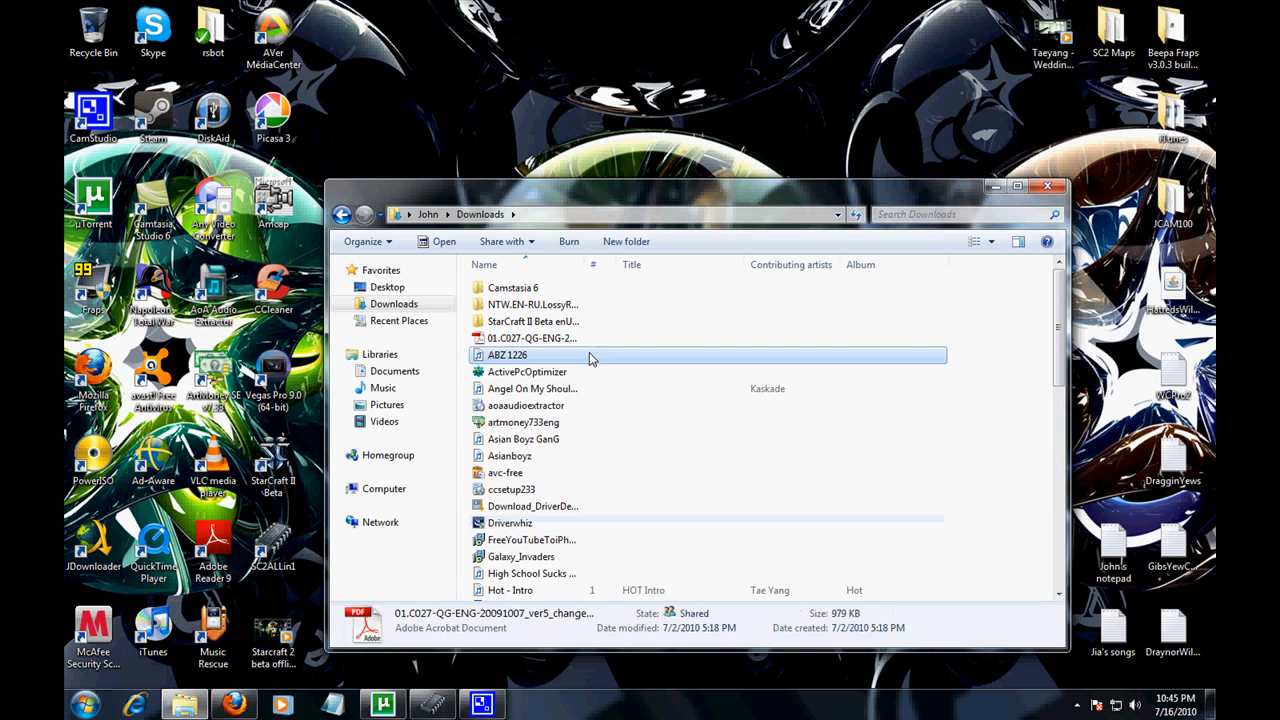
click(509, 456)
scroll(537, 483, down, 5)
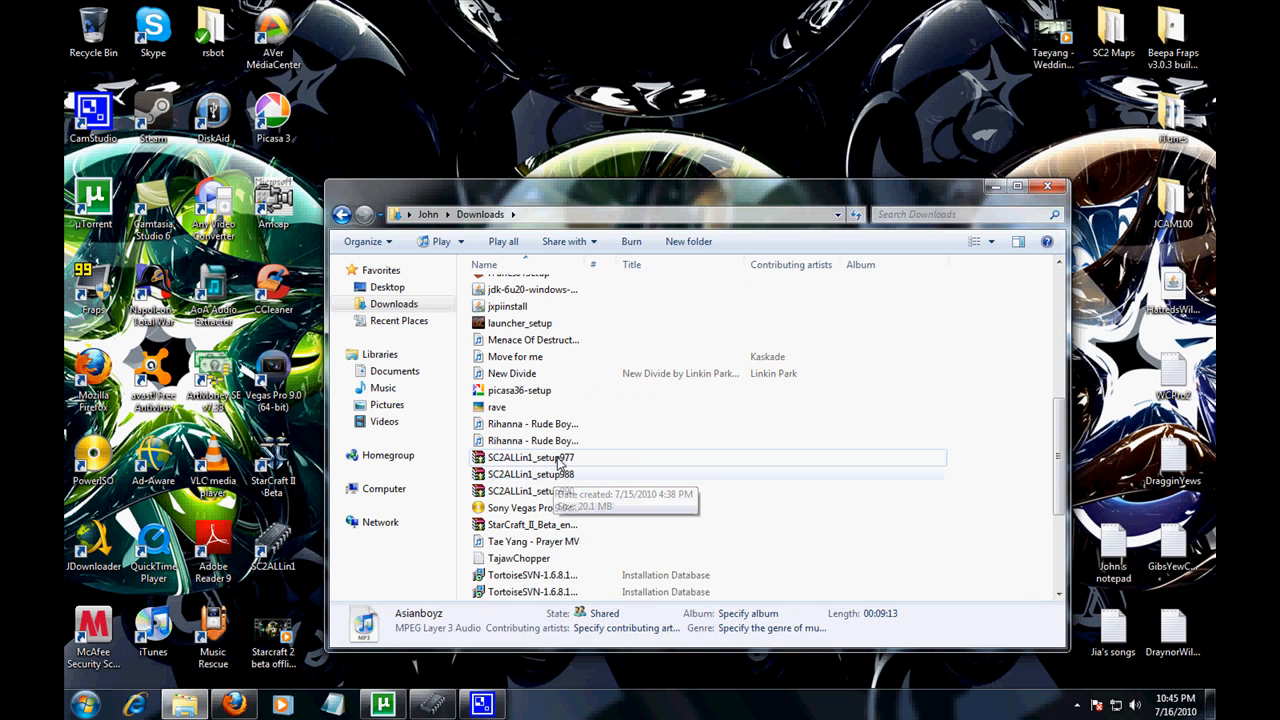
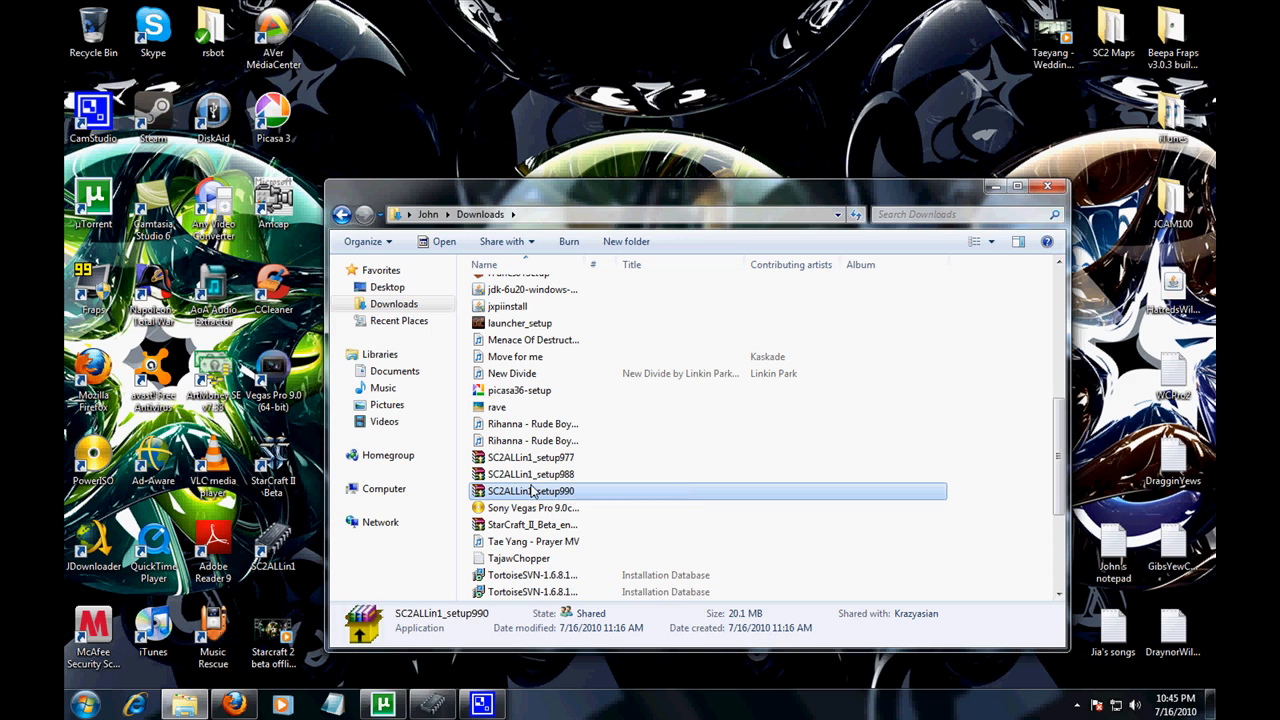
Step: Run the SC2ALLin1_setup990 installer as administrator and close the Downloads window
right_click(522, 495)
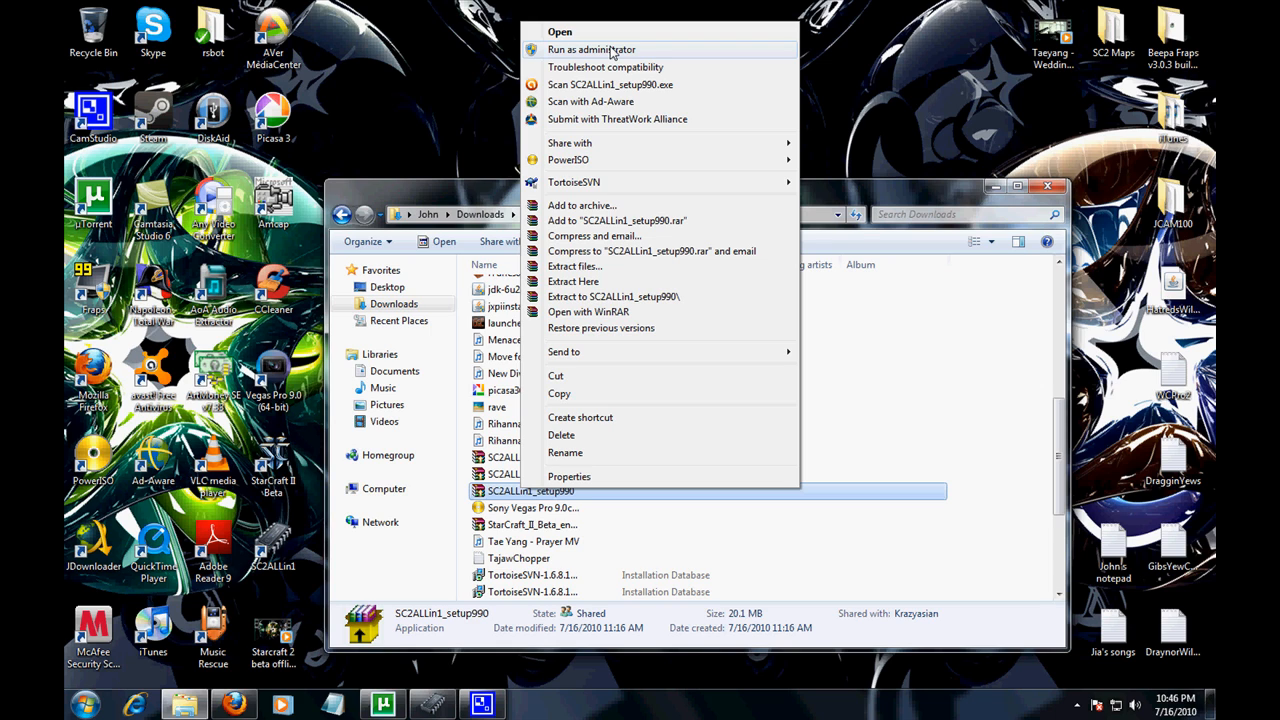
click(596, 50)
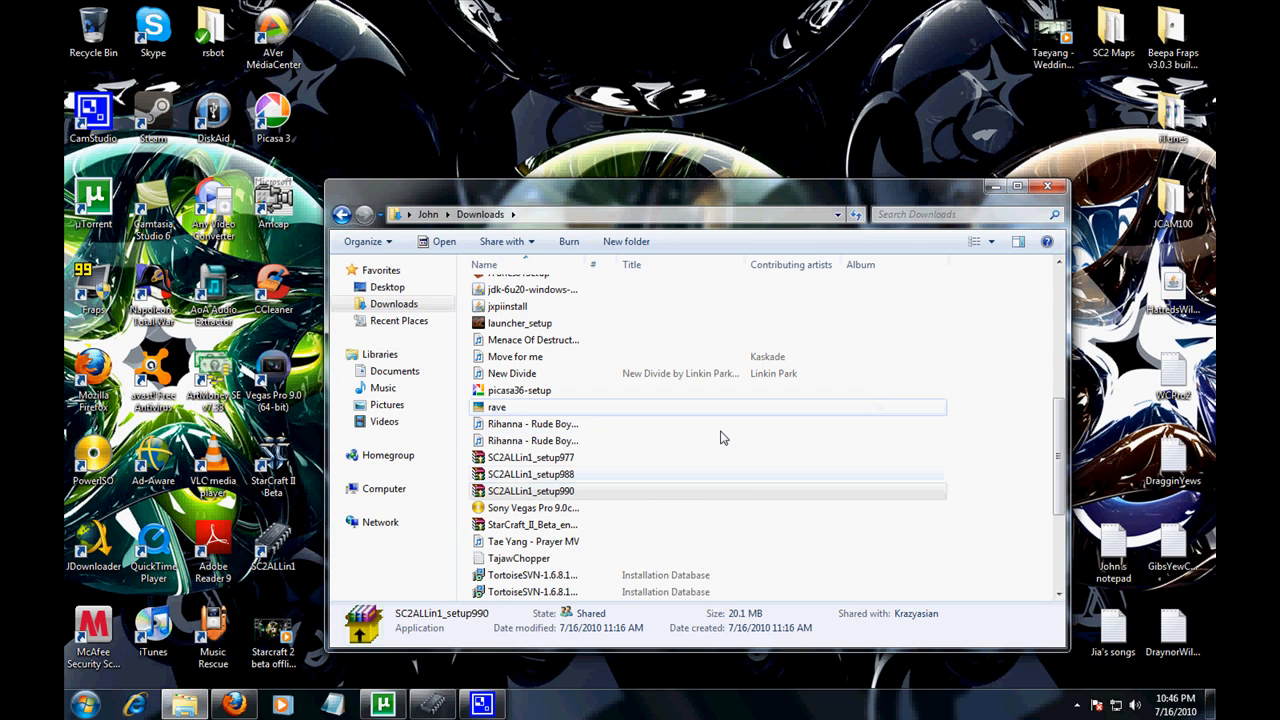
click(1048, 187)
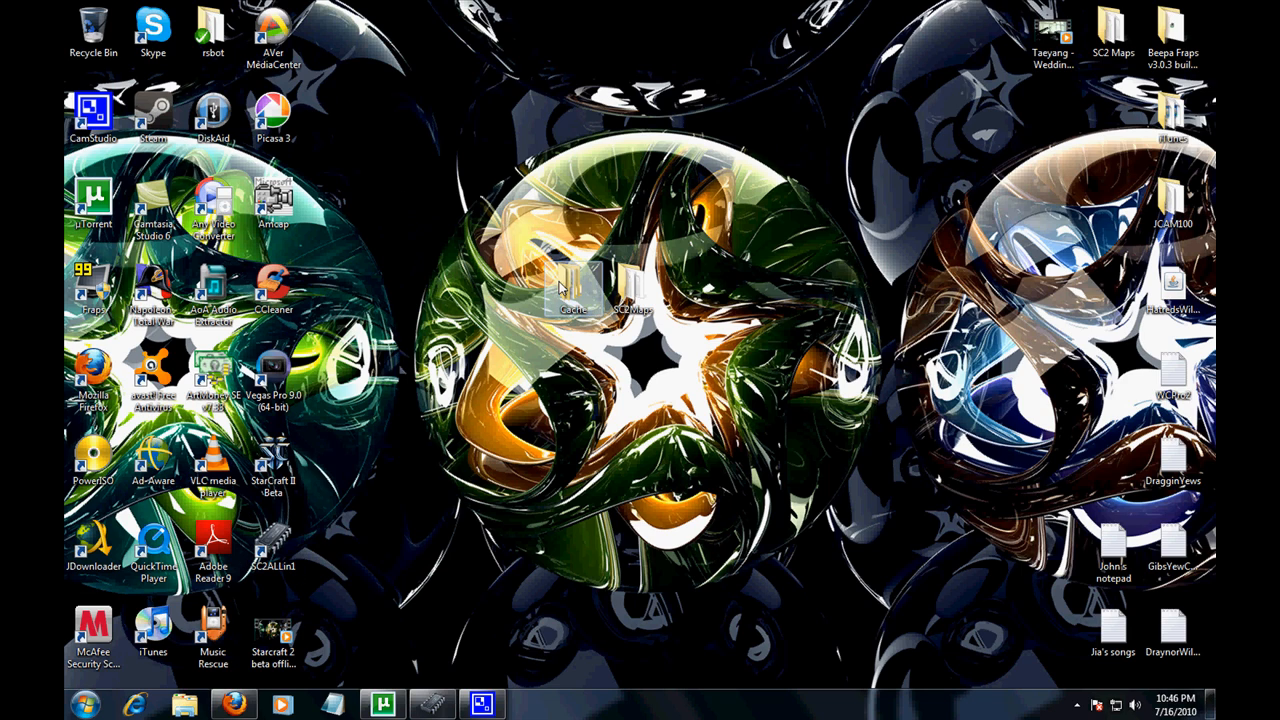
Step: Set the SC2ALLin1 shortcut's Compatibility option to run as administrator and confirm with OK
right_click(272, 550)
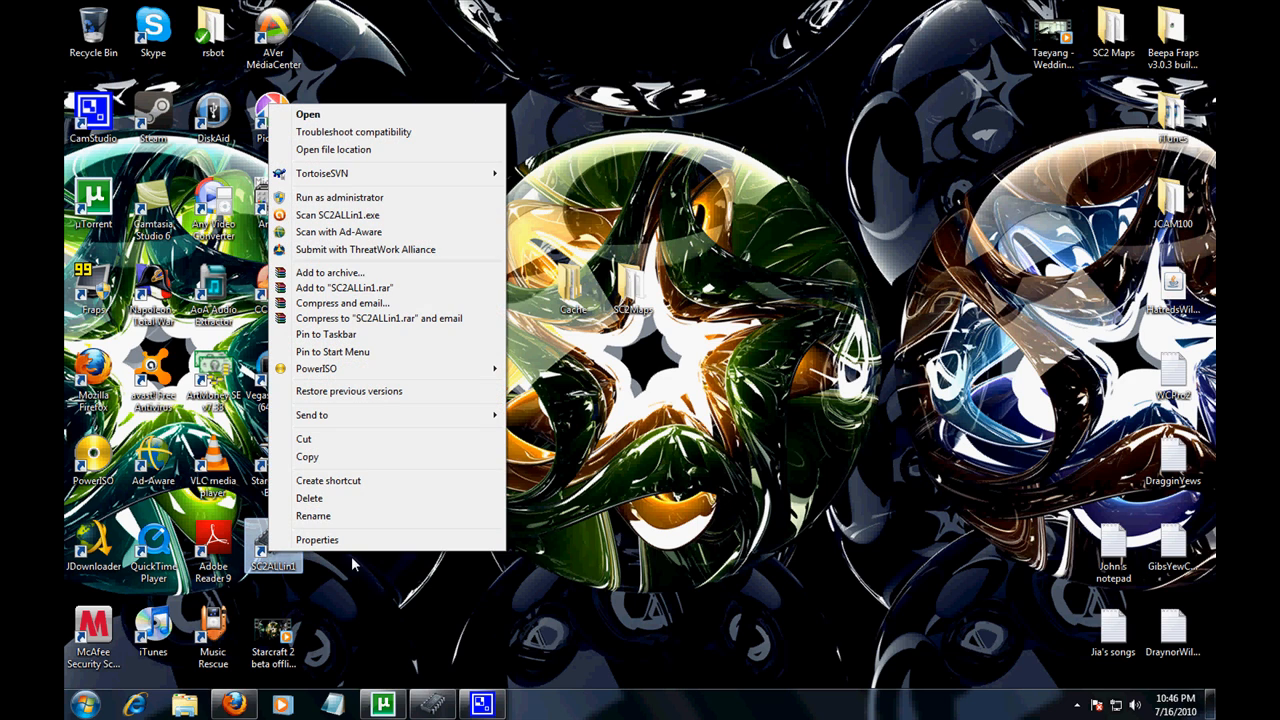
click(352, 541)
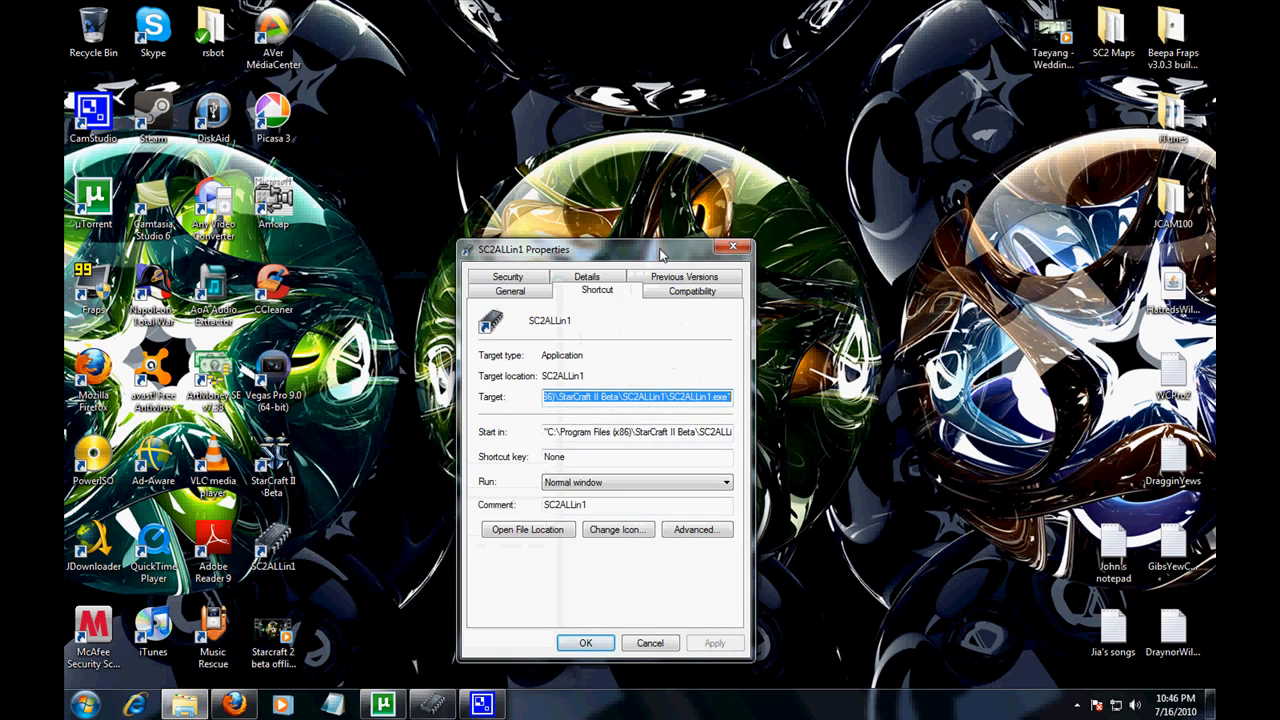
drag(447, 272, 677, 242)
click(645, 318)
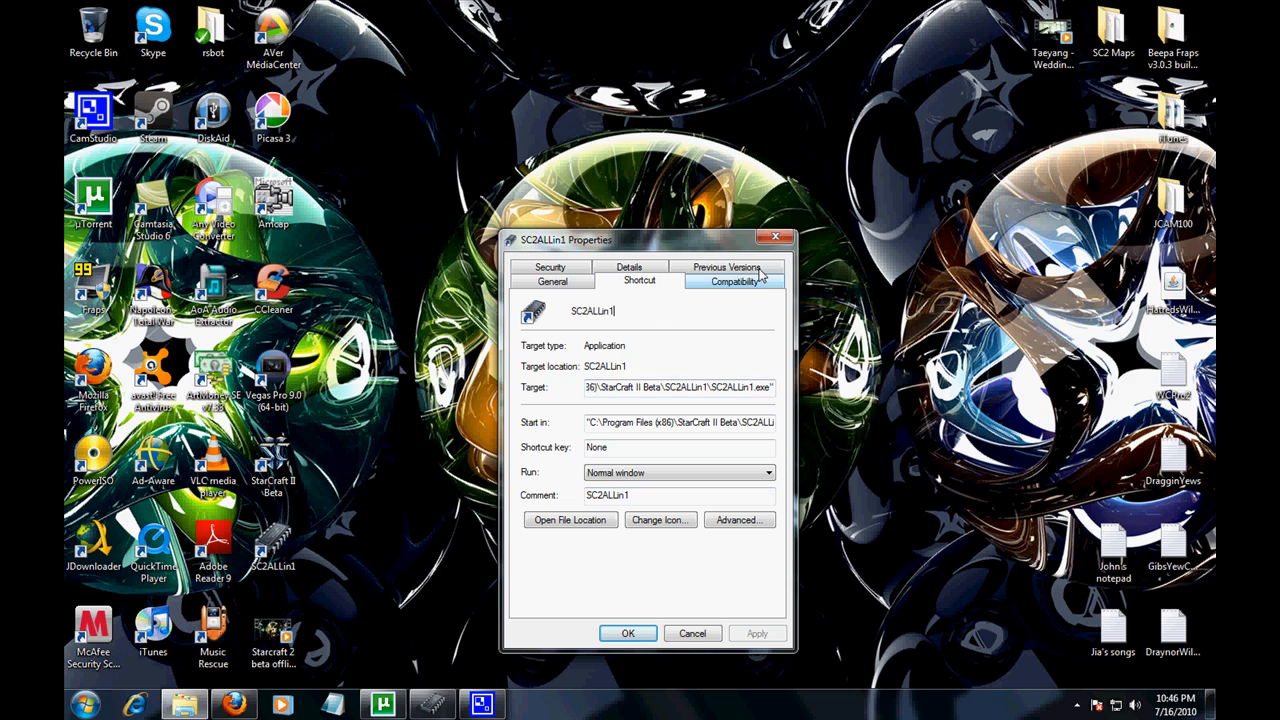
click(750, 290)
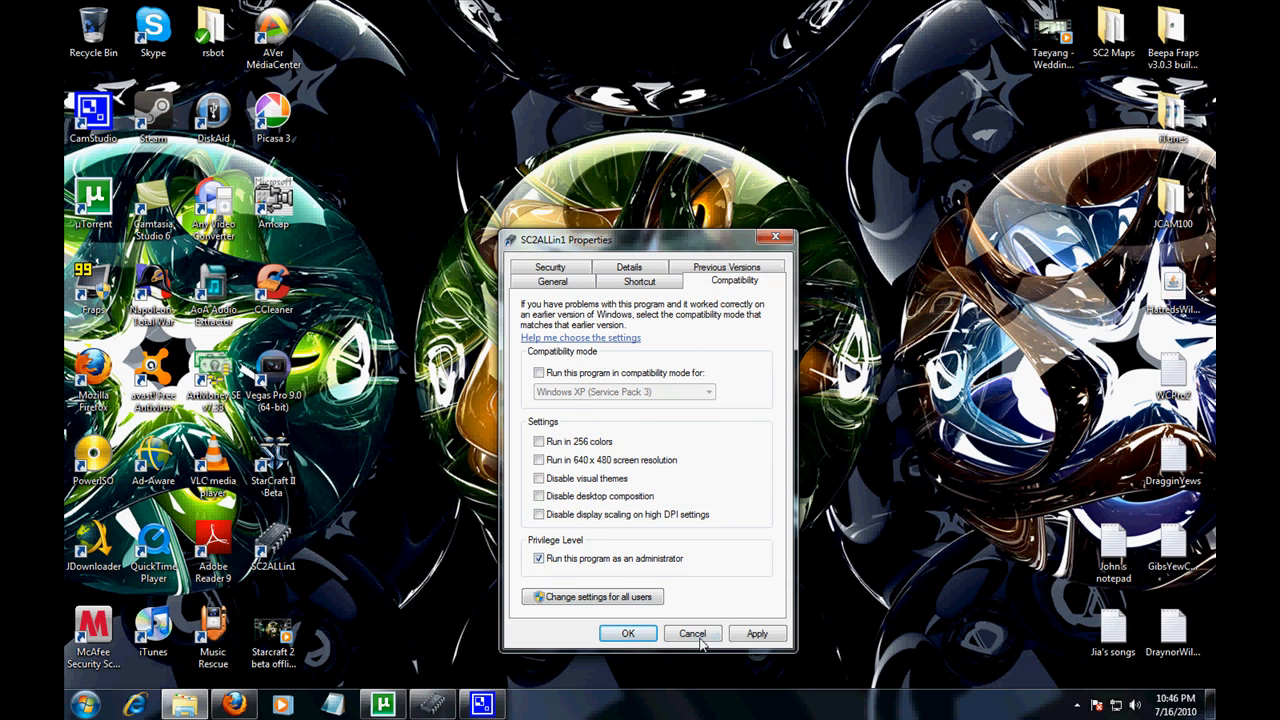
click(628, 634)
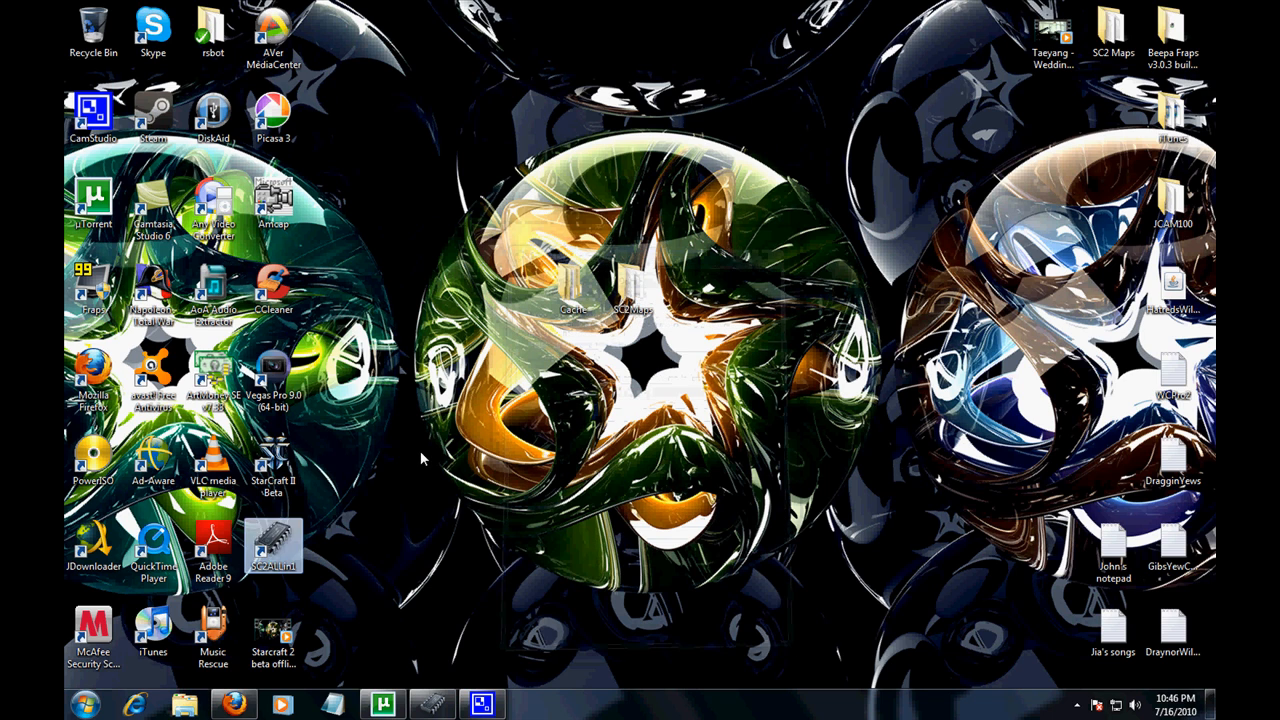
key(ctrl+a)
click(601, 260)
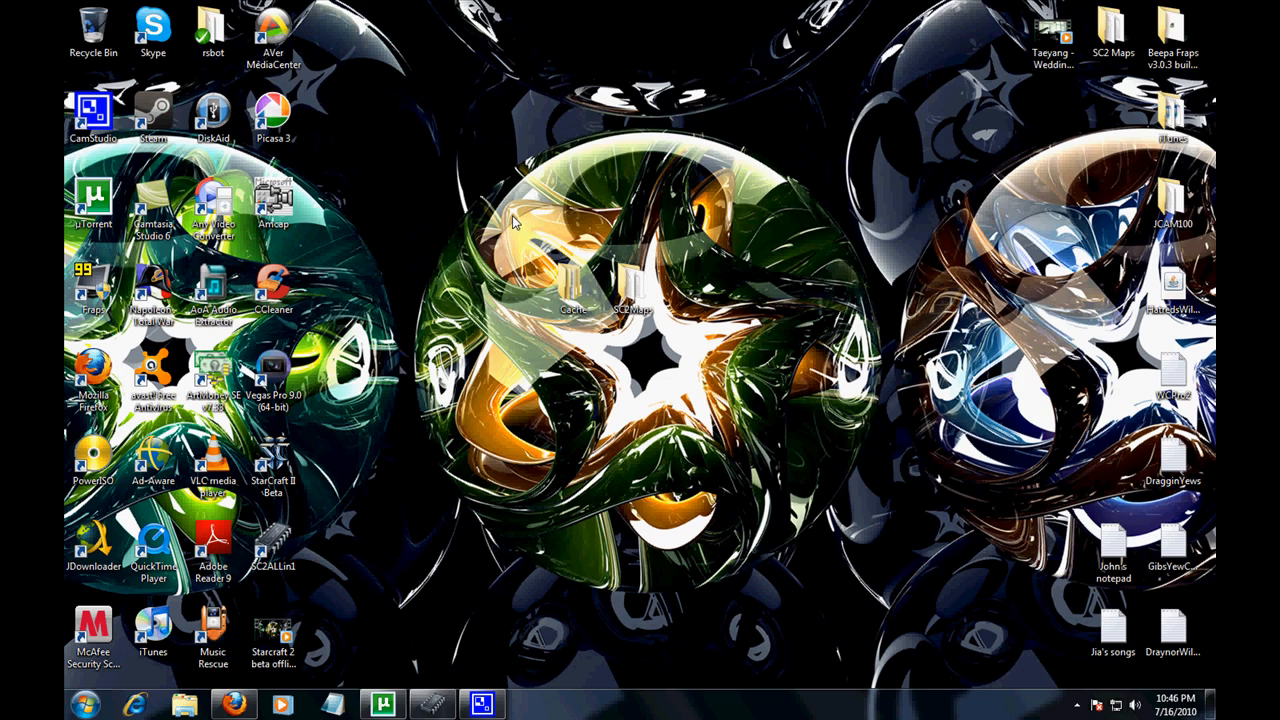
Step: Browse from Start > Computer into Local Disk (C:)
key(super)
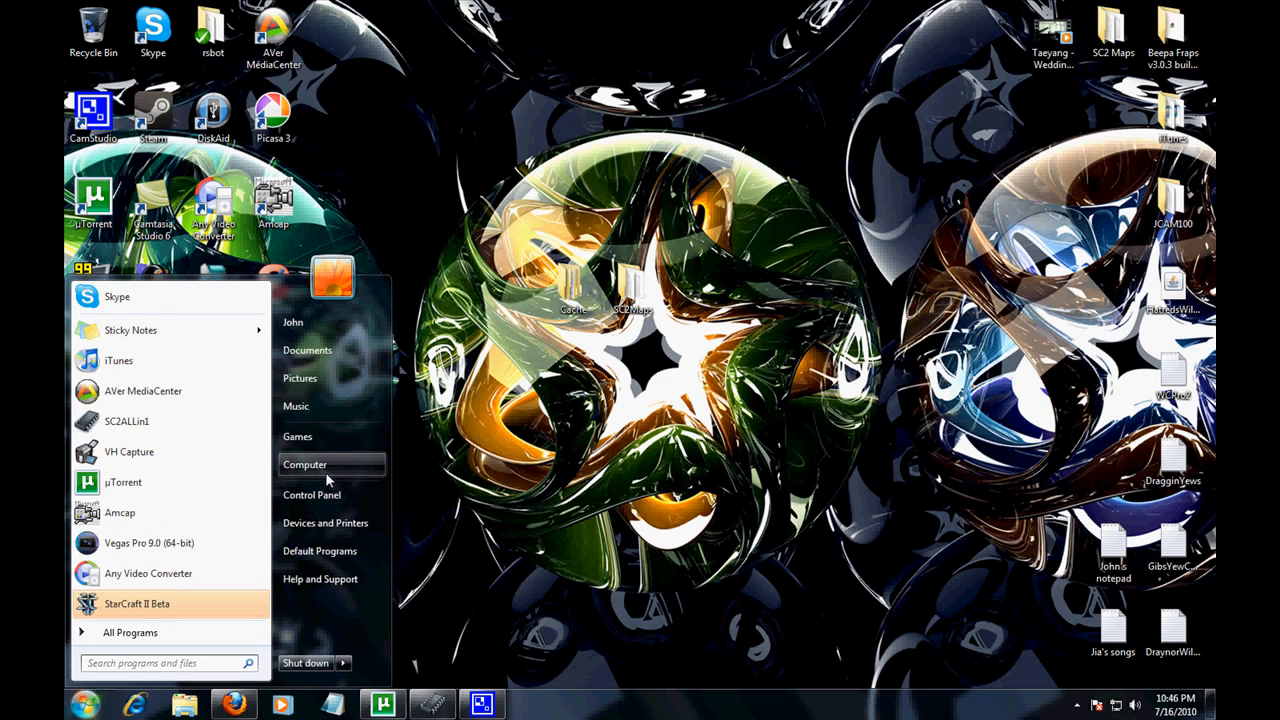
click(325, 472)
mouse_move(700, 205)
mouse_down()
mouse_move(540, 366)
mouse_move(545, 348)
mouse_move(627, 326)
mouse_move(573, 212)
mouse_move(573, 125)
mouse_up()
double_click(480, 465)
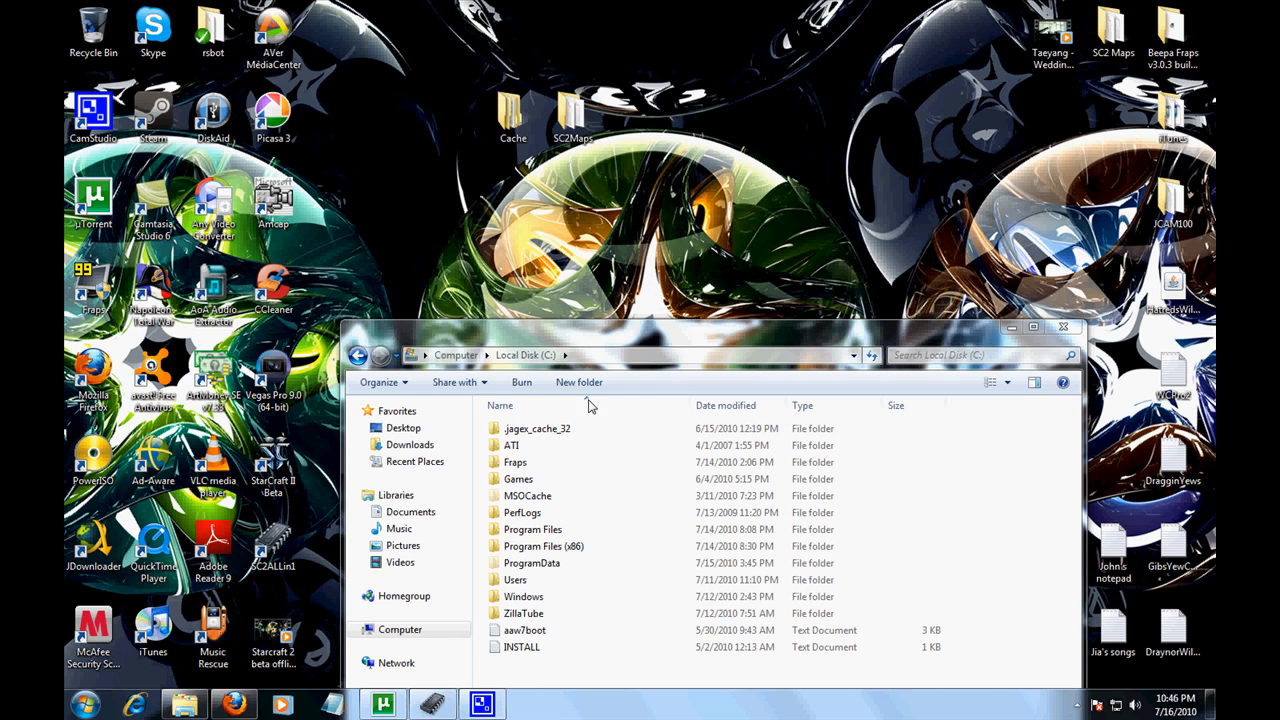
drag(596, 340, 596, 251)
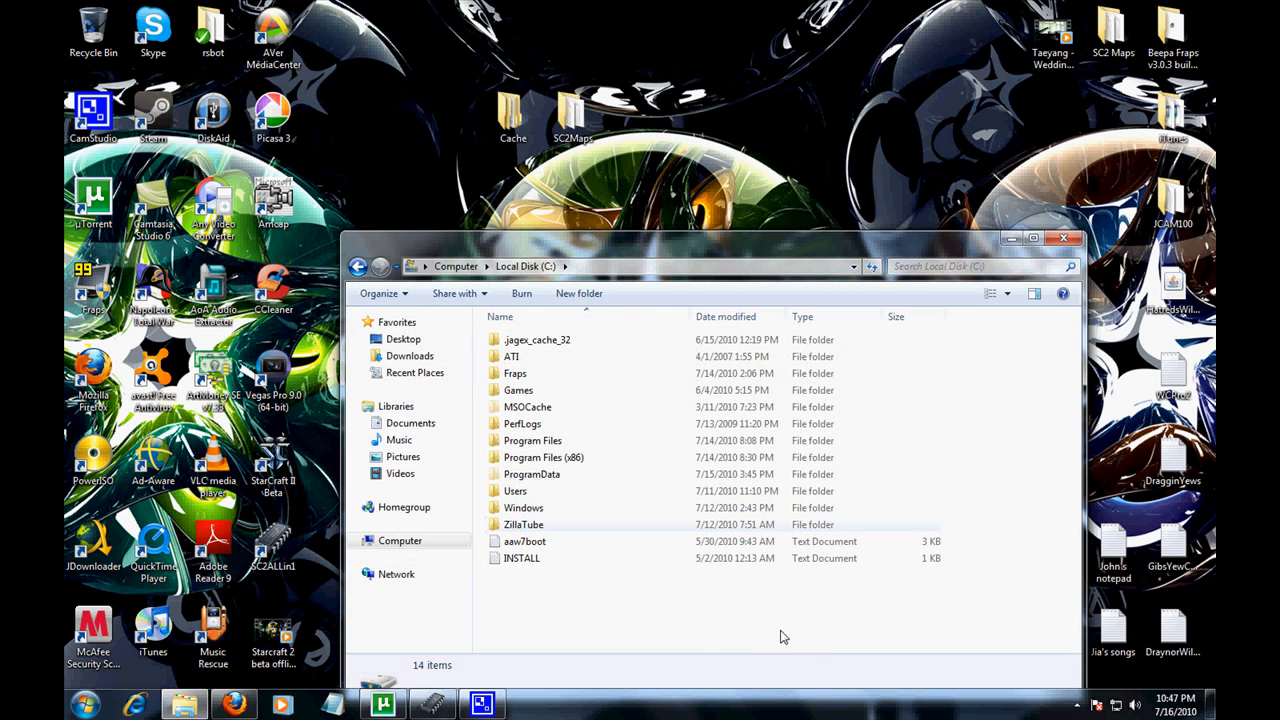
Step: Navigate through ProgramData and Blizzard Entertainment into the Battle.net folder
double_click(531, 474)
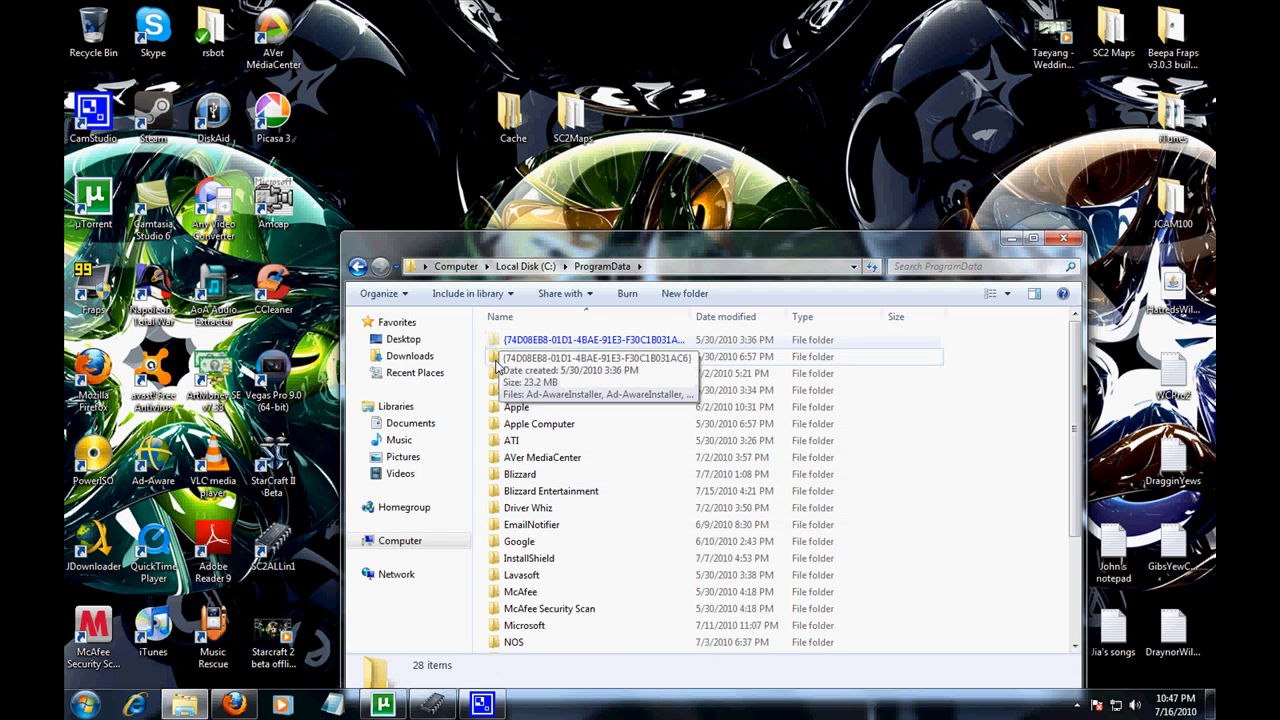
double_click(551, 491)
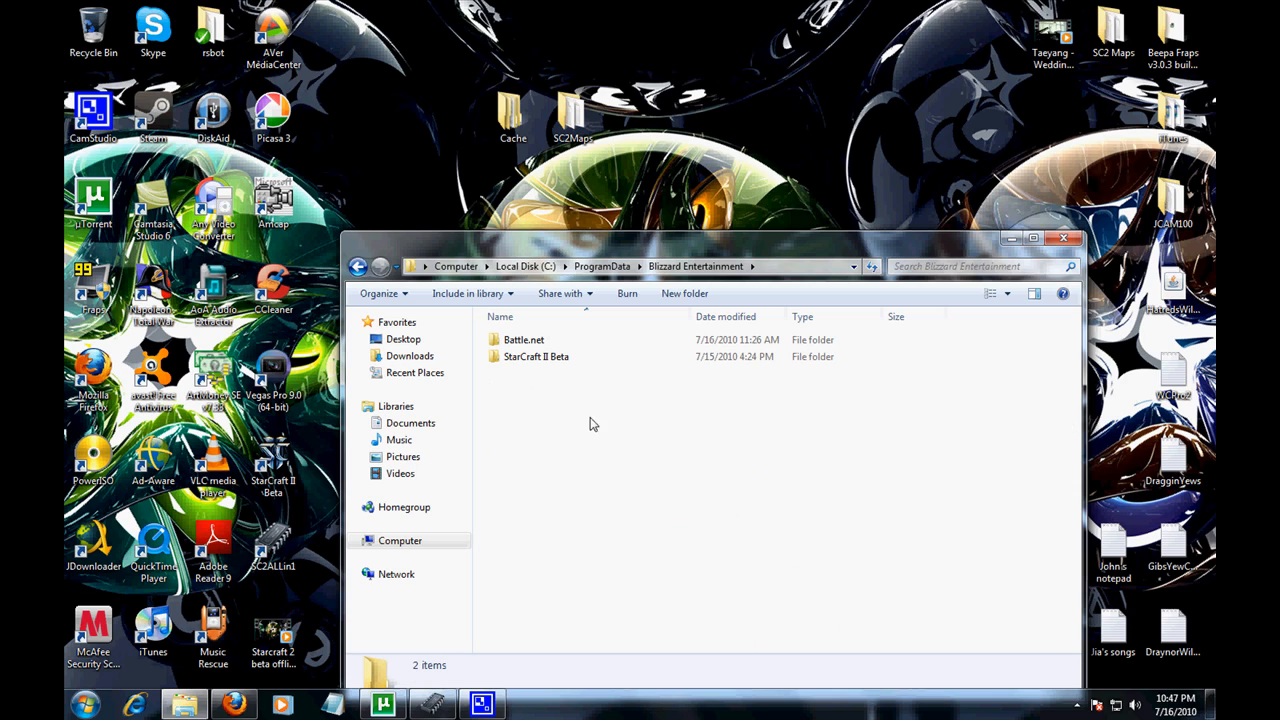
double_click(547, 344)
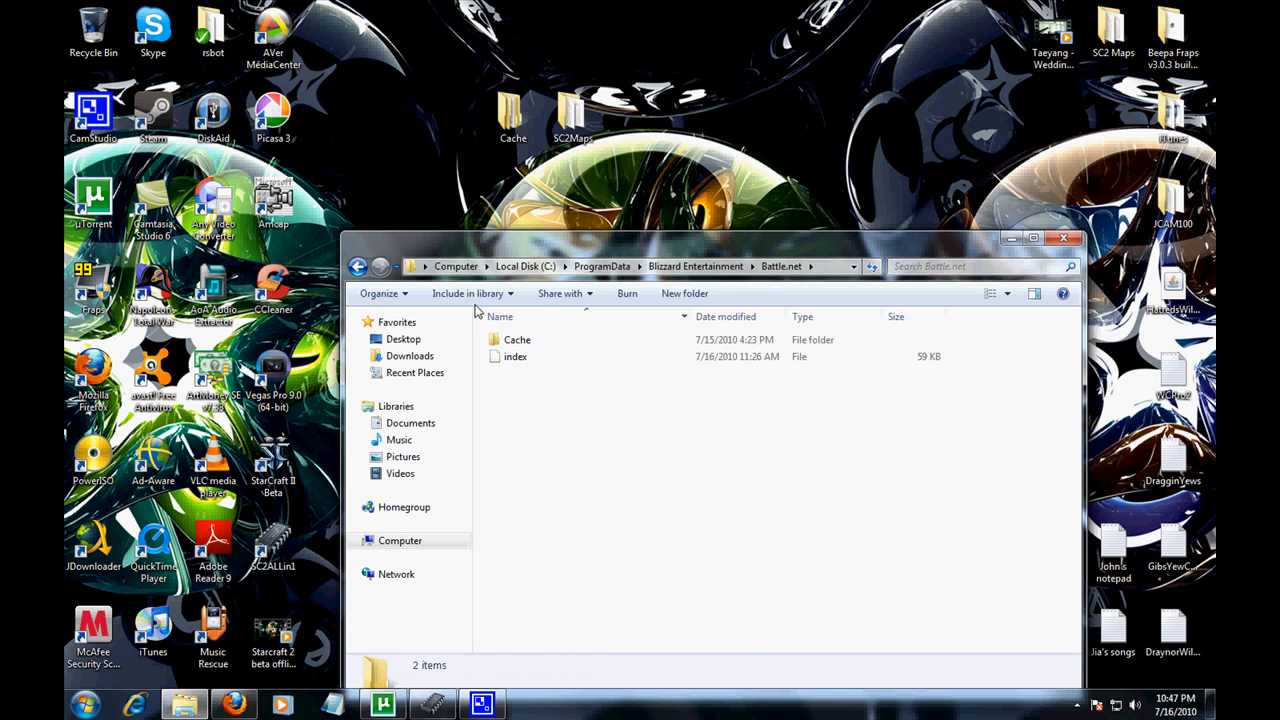
click(357, 265)
double_click(655, 340)
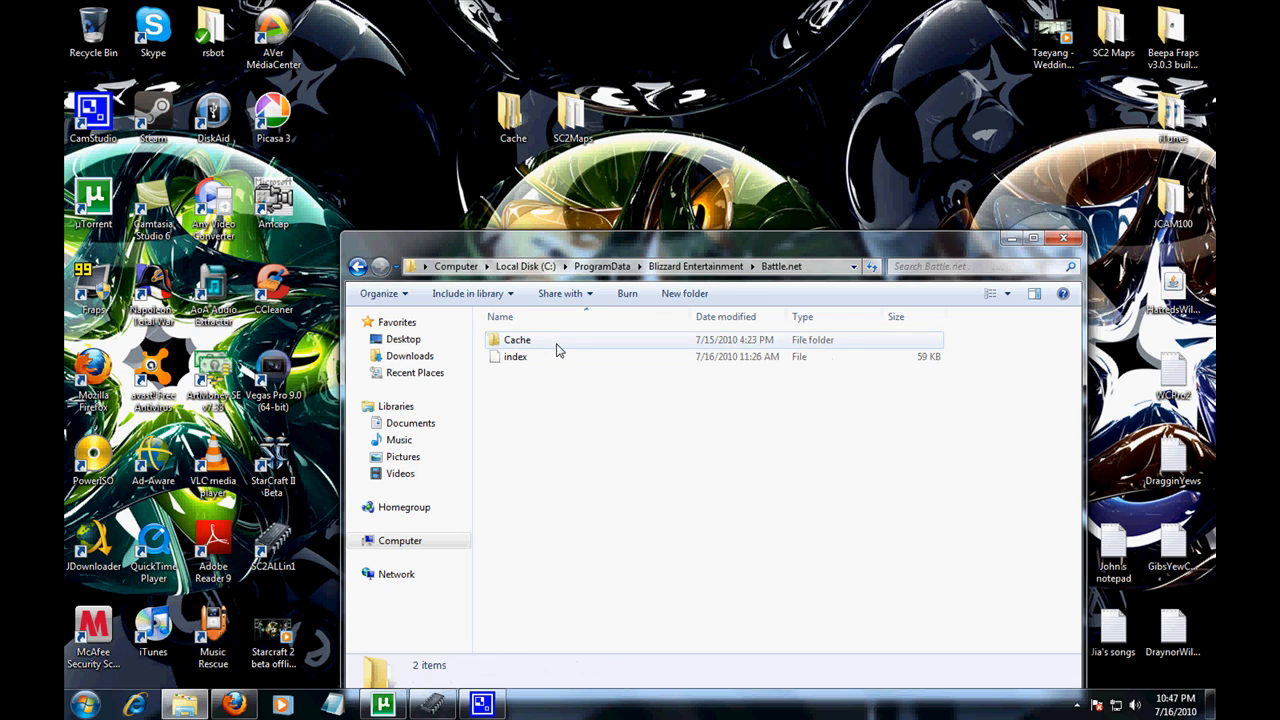
mouse_move(512, 115)
mouse_down()
mouse_move(562, 382)
mouse_move(512, 118)
mouse_up()
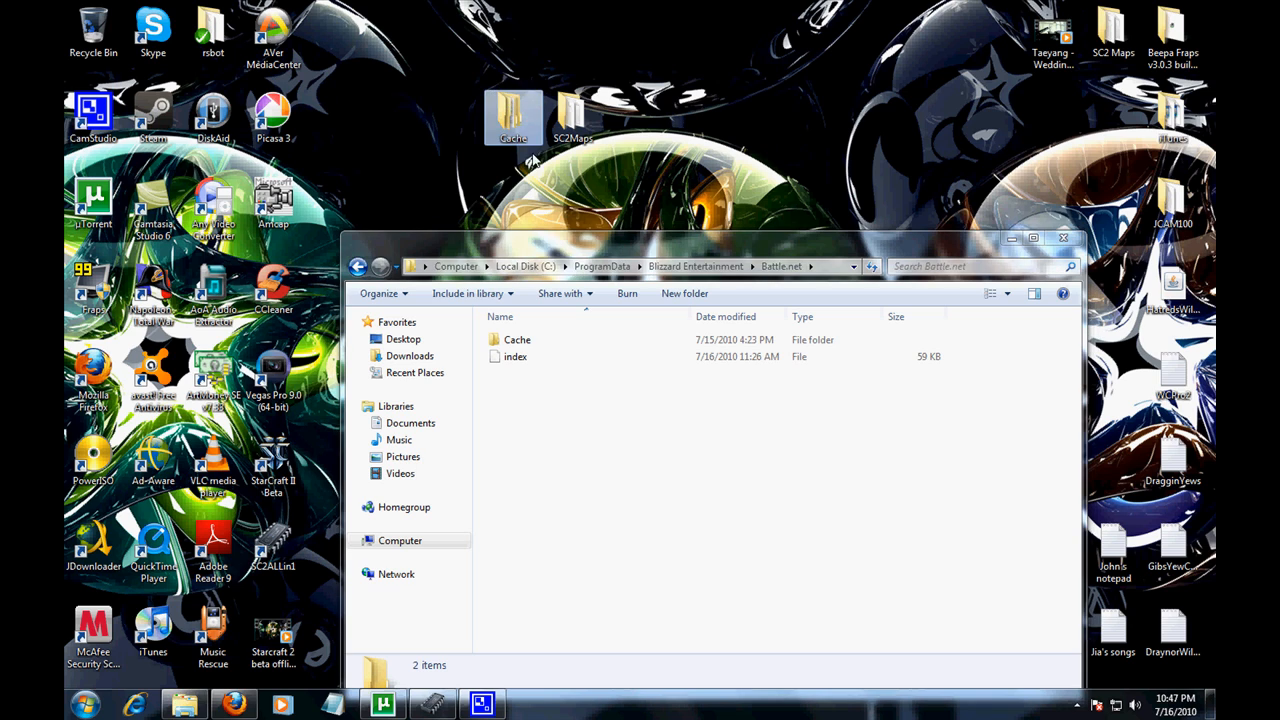
Step: Cut the desktop Cache folder and paste it into the Battle.net folder
right_click(517, 130)
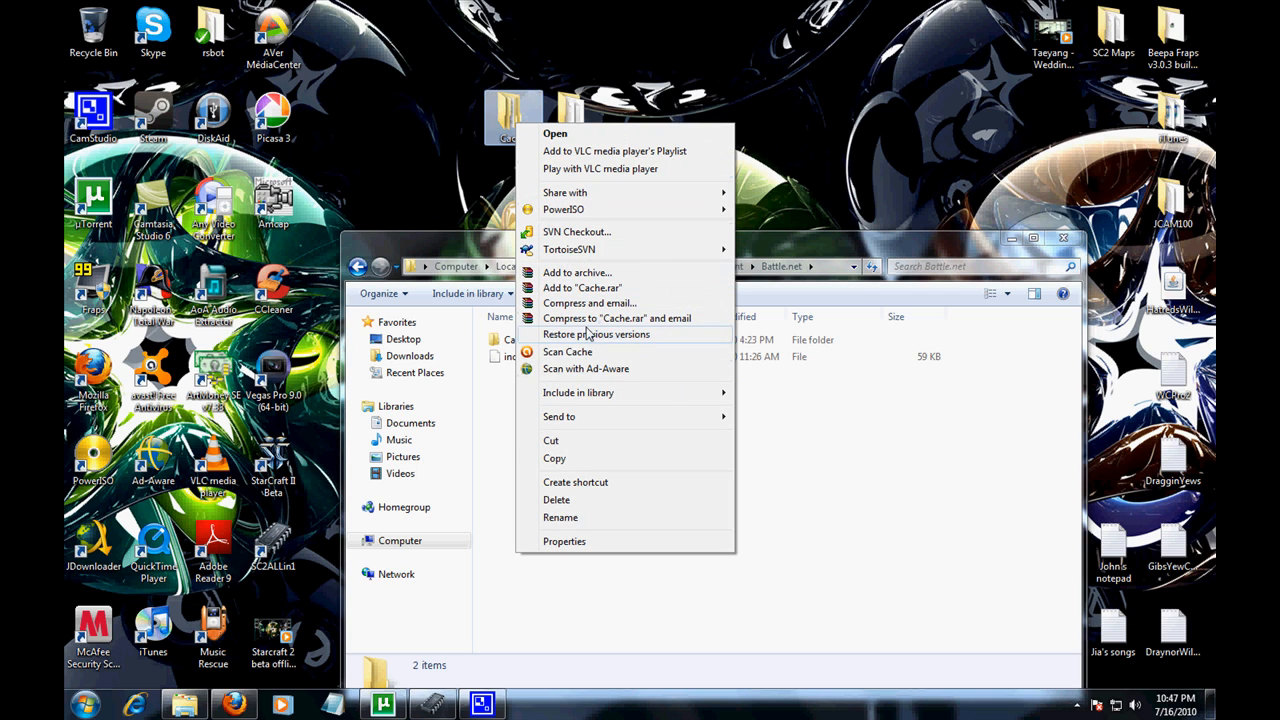
click(568, 445)
right_click(570, 460)
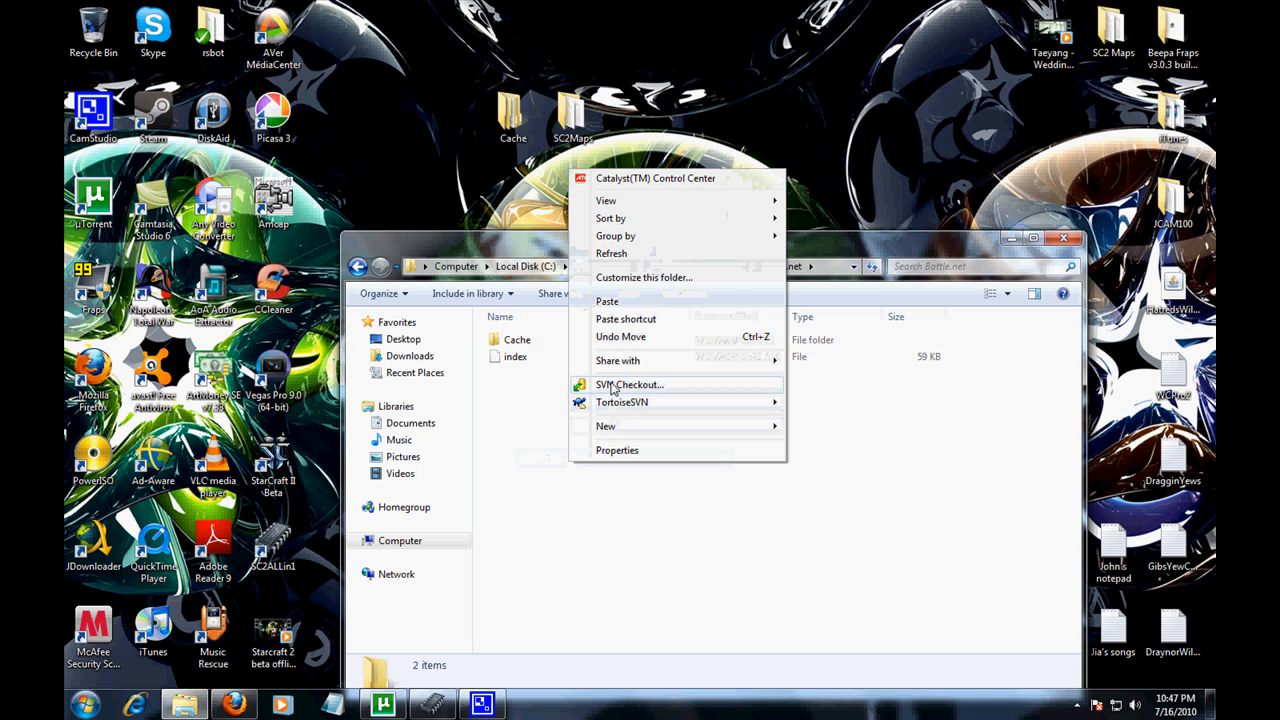
click(608, 300)
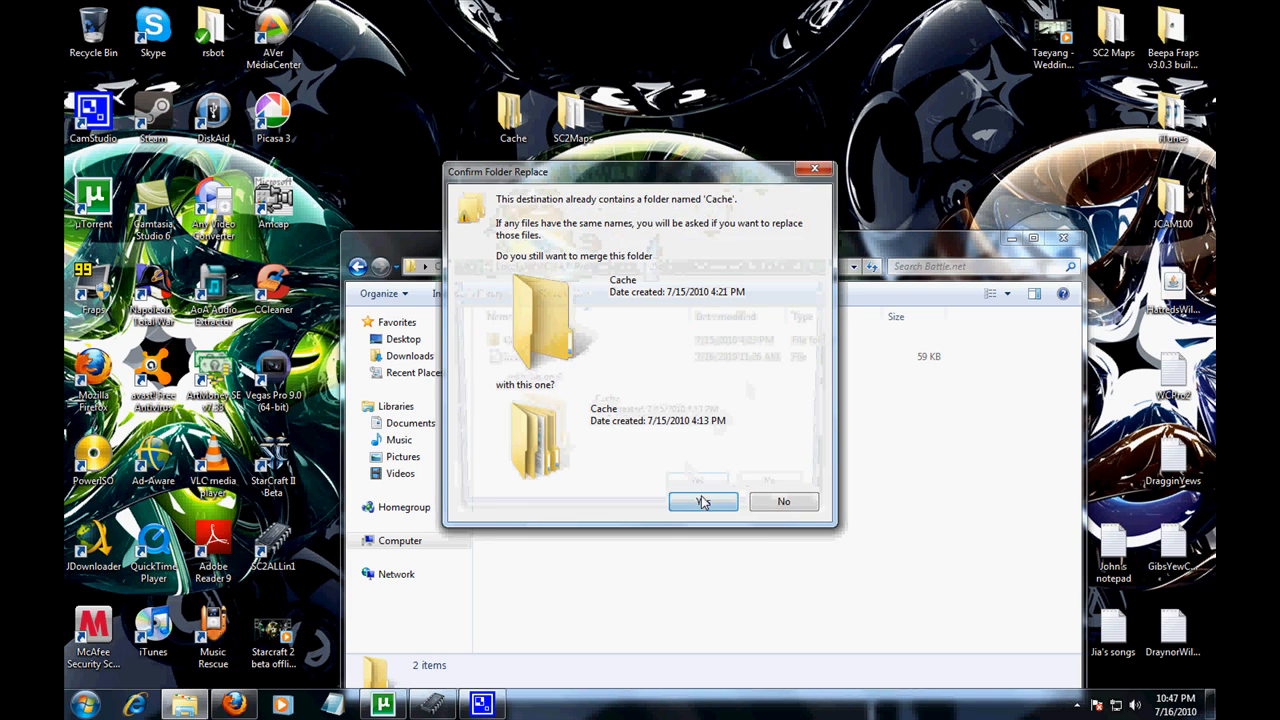
Step: Merge the Cache folders for all conflicts, skipping existing duplicate files
click(703, 502)
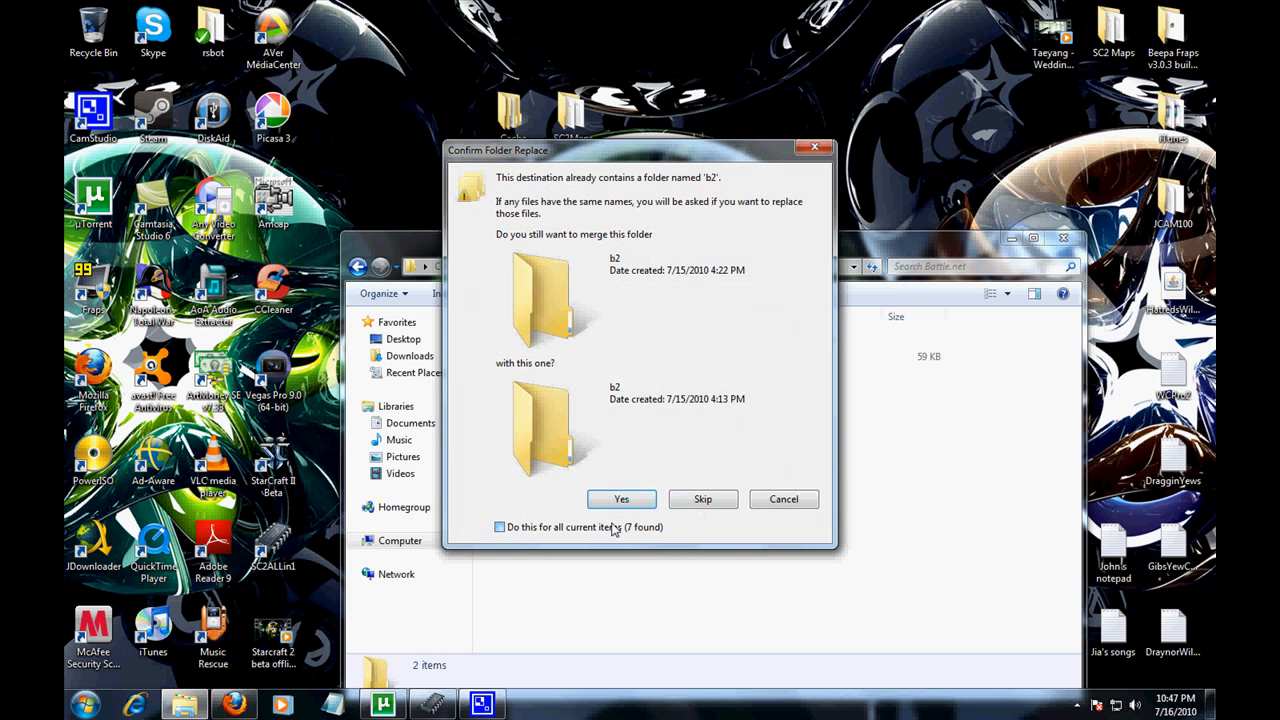
click(621, 499)
click(478, 540)
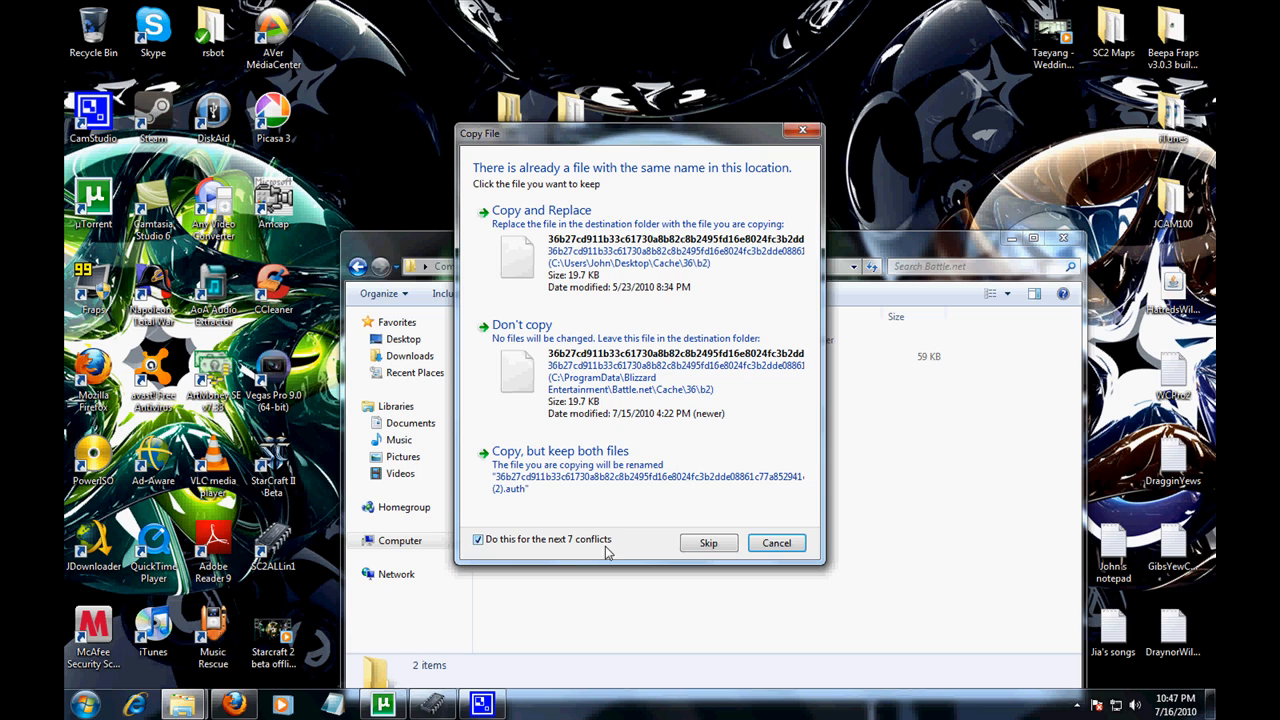
click(708, 543)
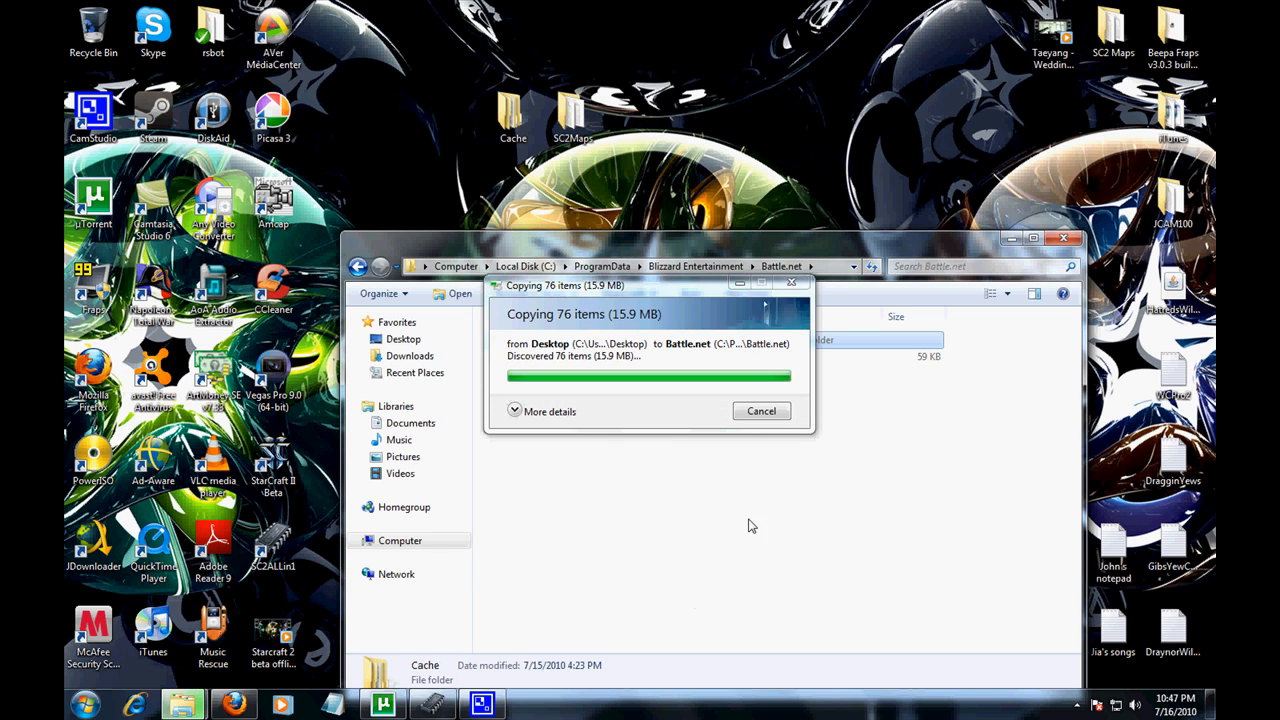
Step: Go back up to Local Disk (C:) and select all of its items
click(358, 266)
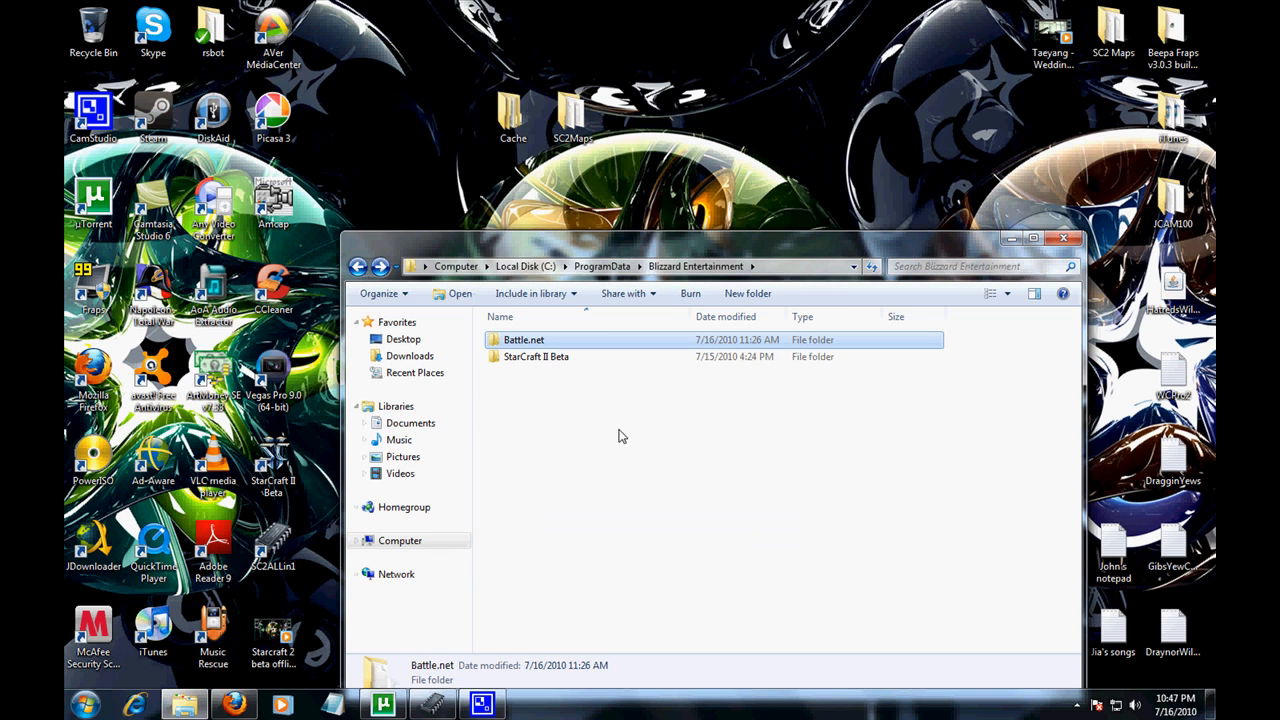
click(358, 266)
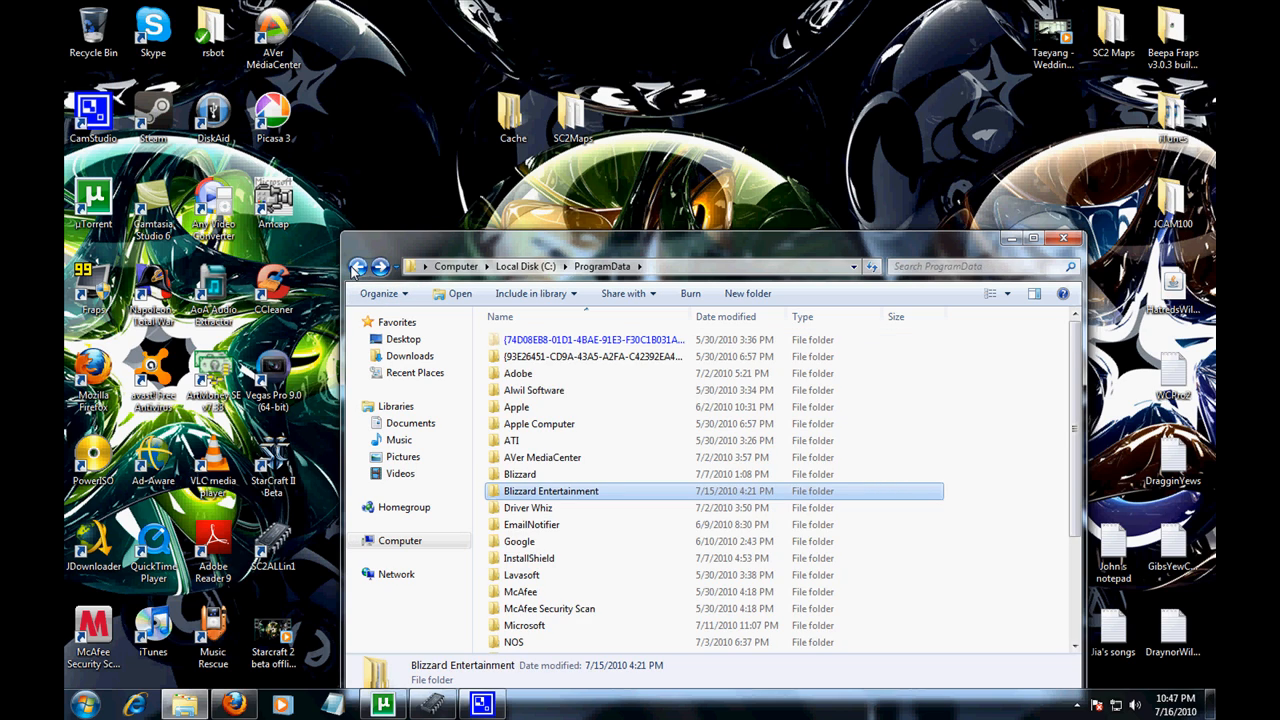
click(358, 266)
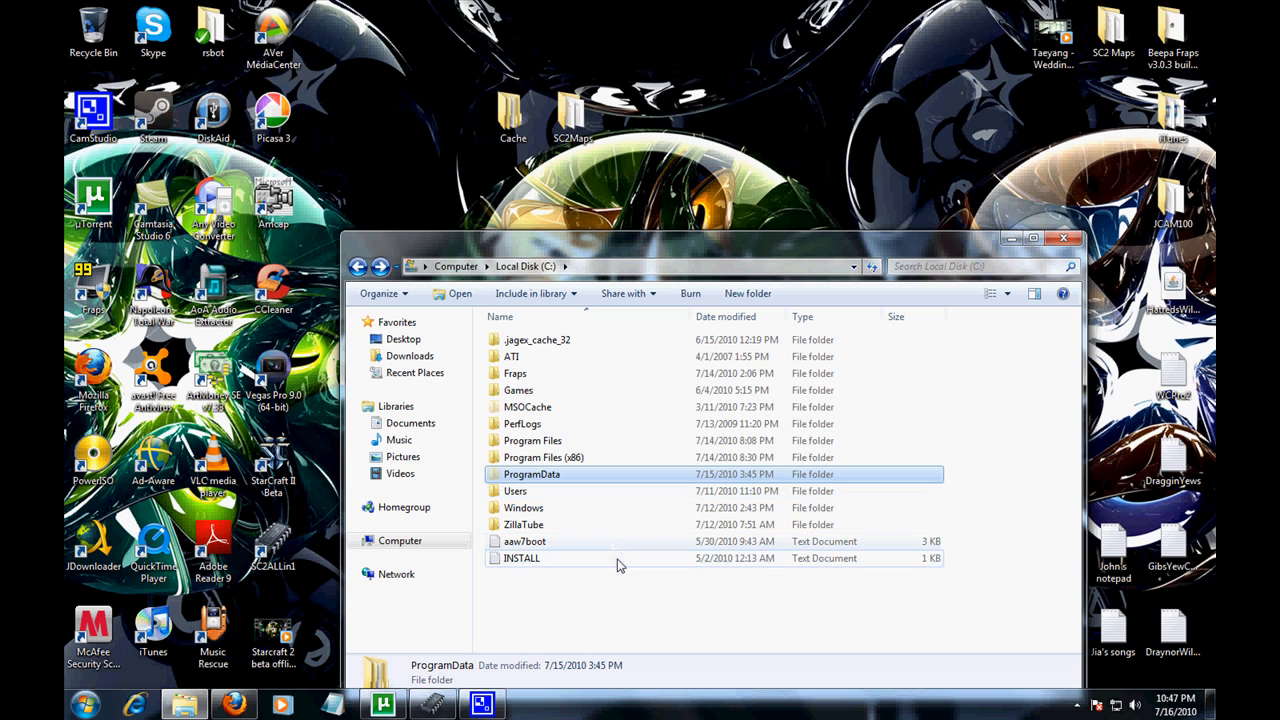
drag(623, 626, 500, 332)
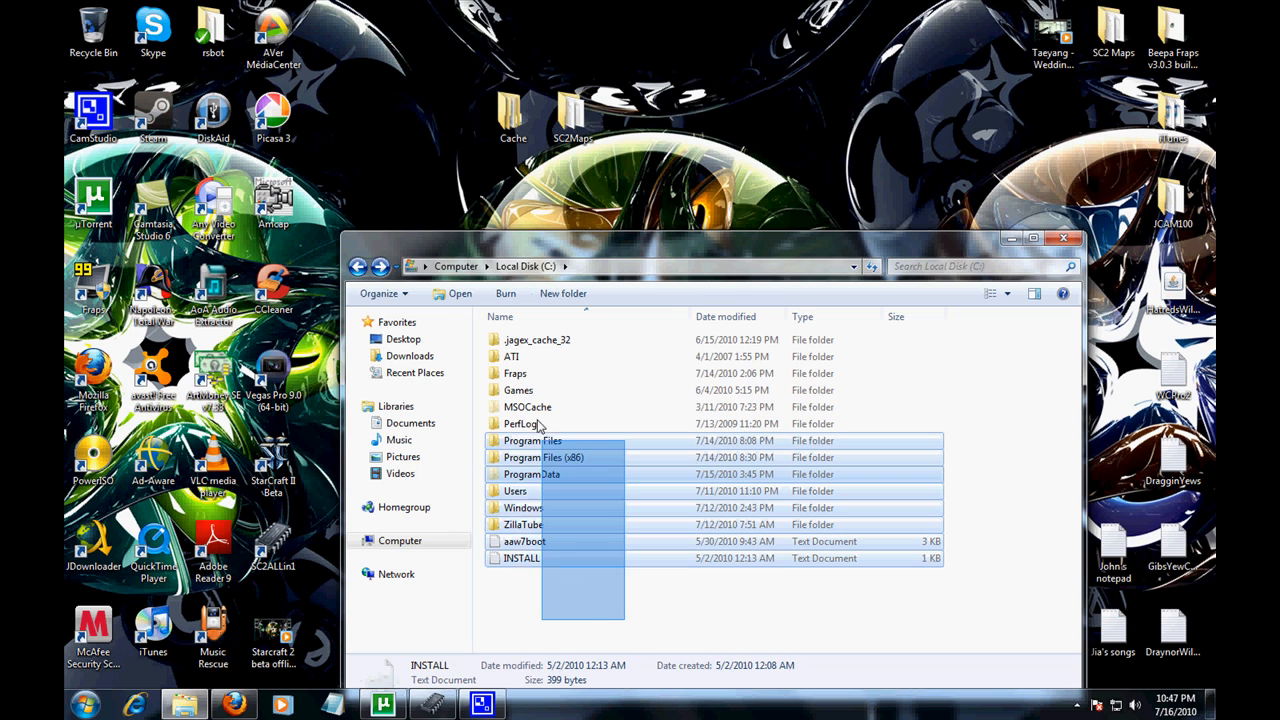
Step: Review the Windows 7 ProgramData and Users cache paths in the Firefox install guide
click(234, 706)
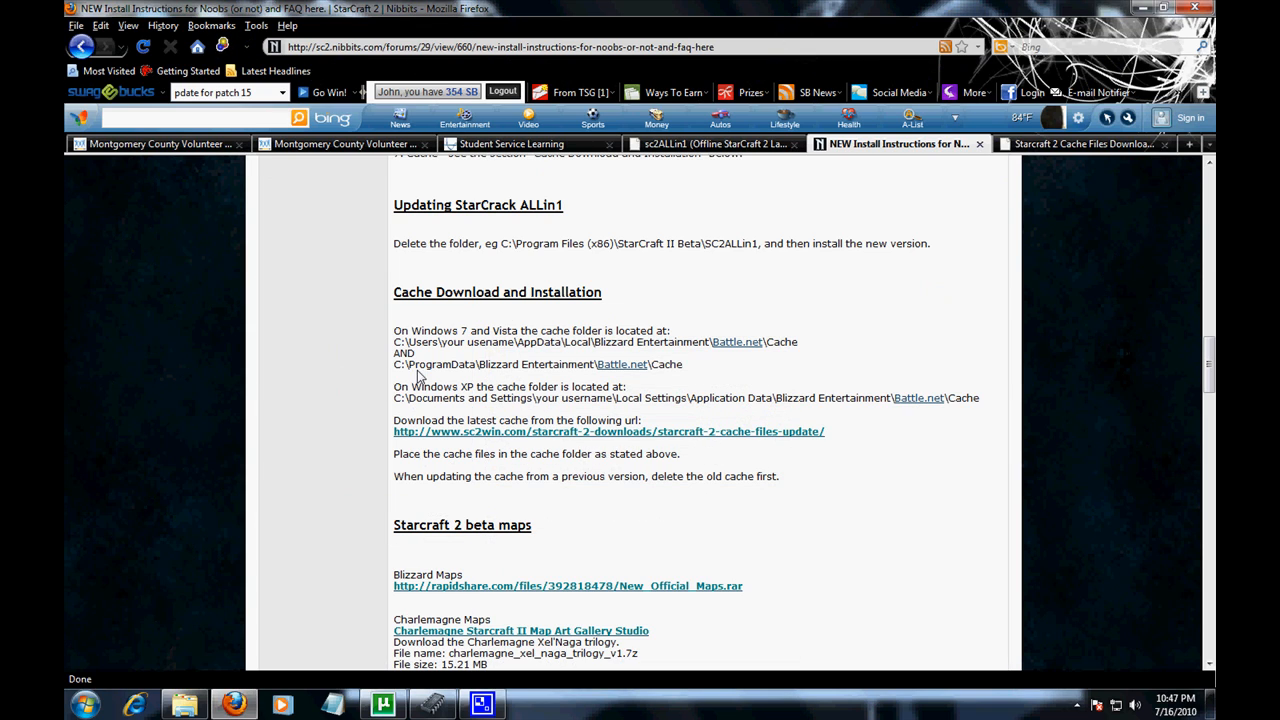
drag(545, 372, 684, 366)
click(450, 350)
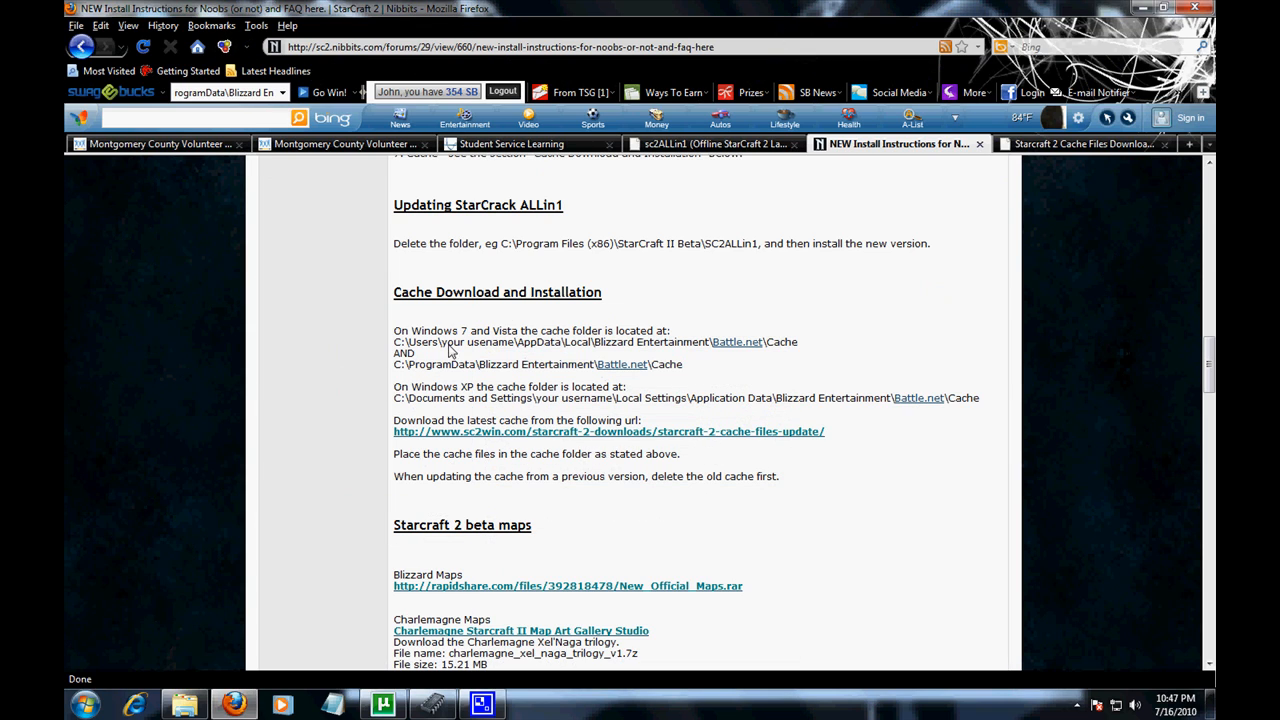
drag(526, 347, 560, 345)
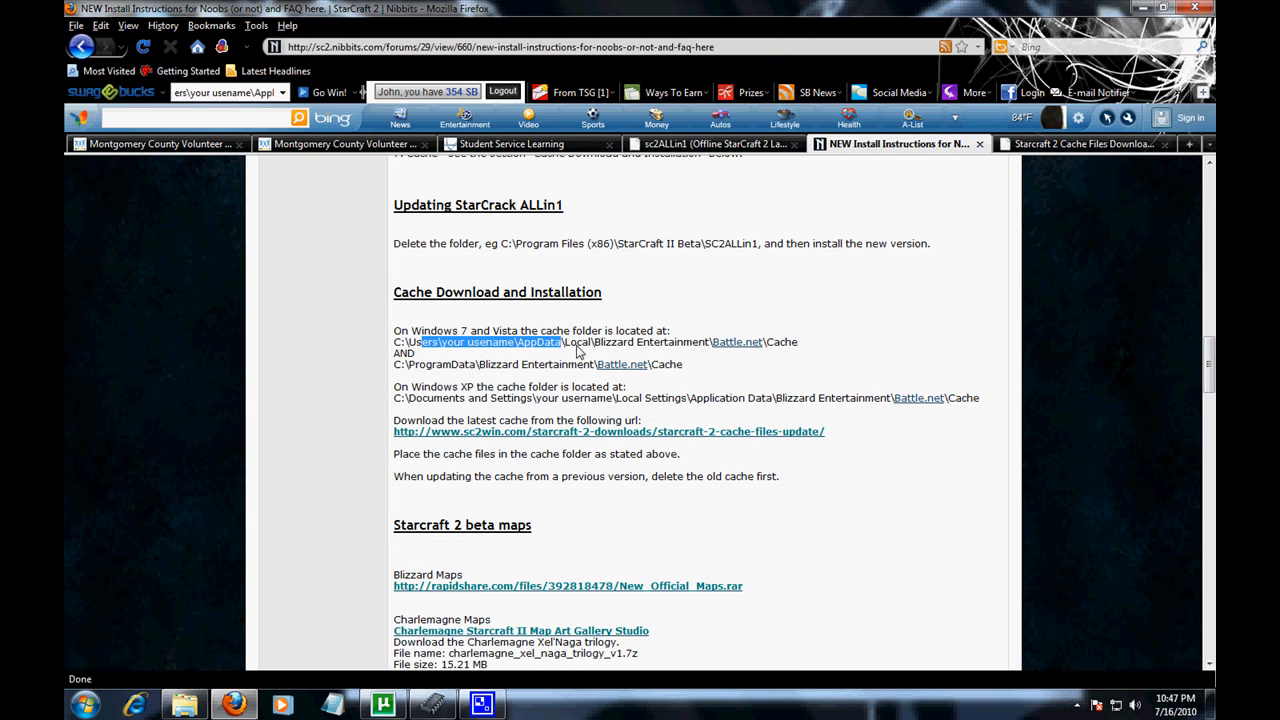
click(638, 348)
Step: Navigate to Users\John\AppData\Local\Blizzard Entertainment\Battle.net
click(1160, 8)
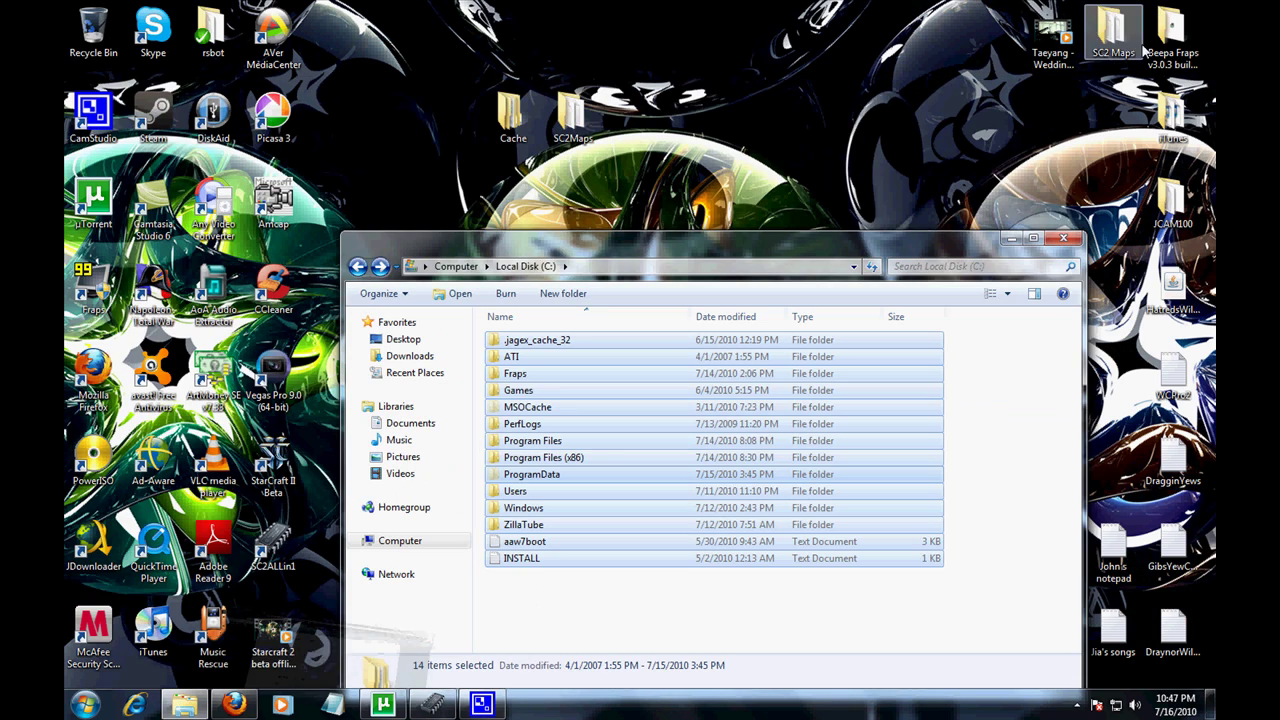
click(608, 617)
double_click(515, 491)
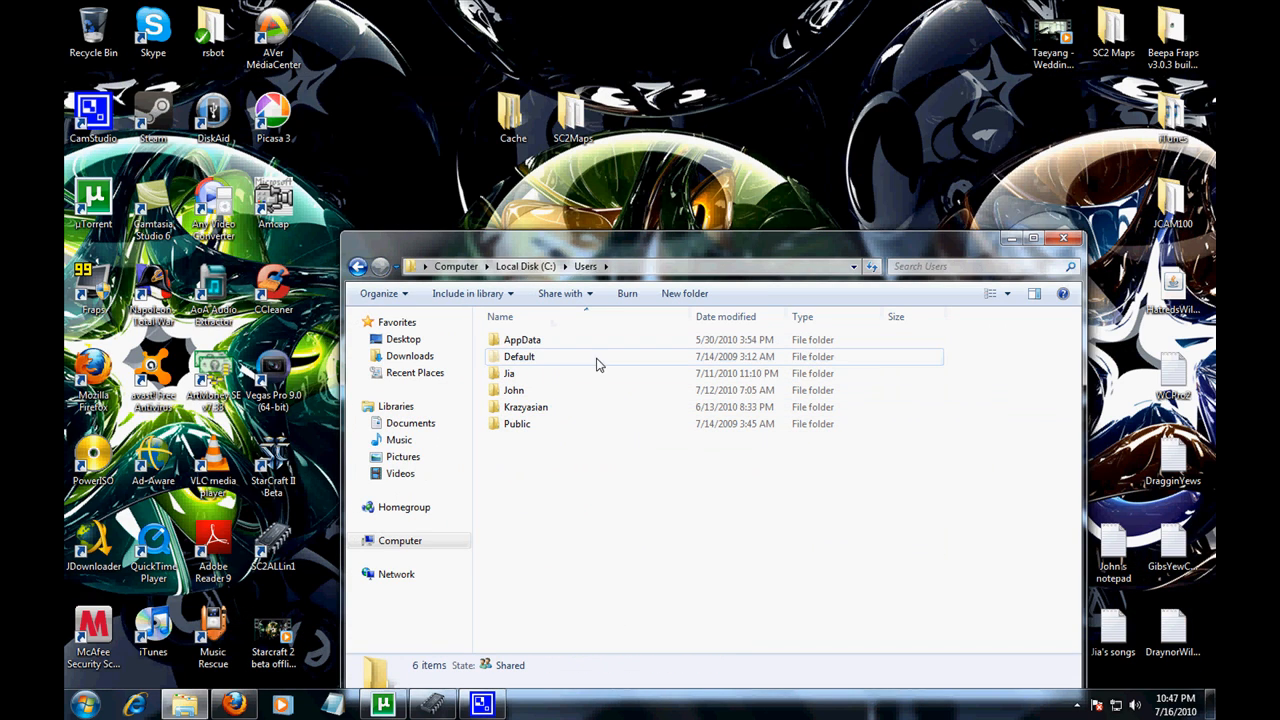
double_click(514, 390)
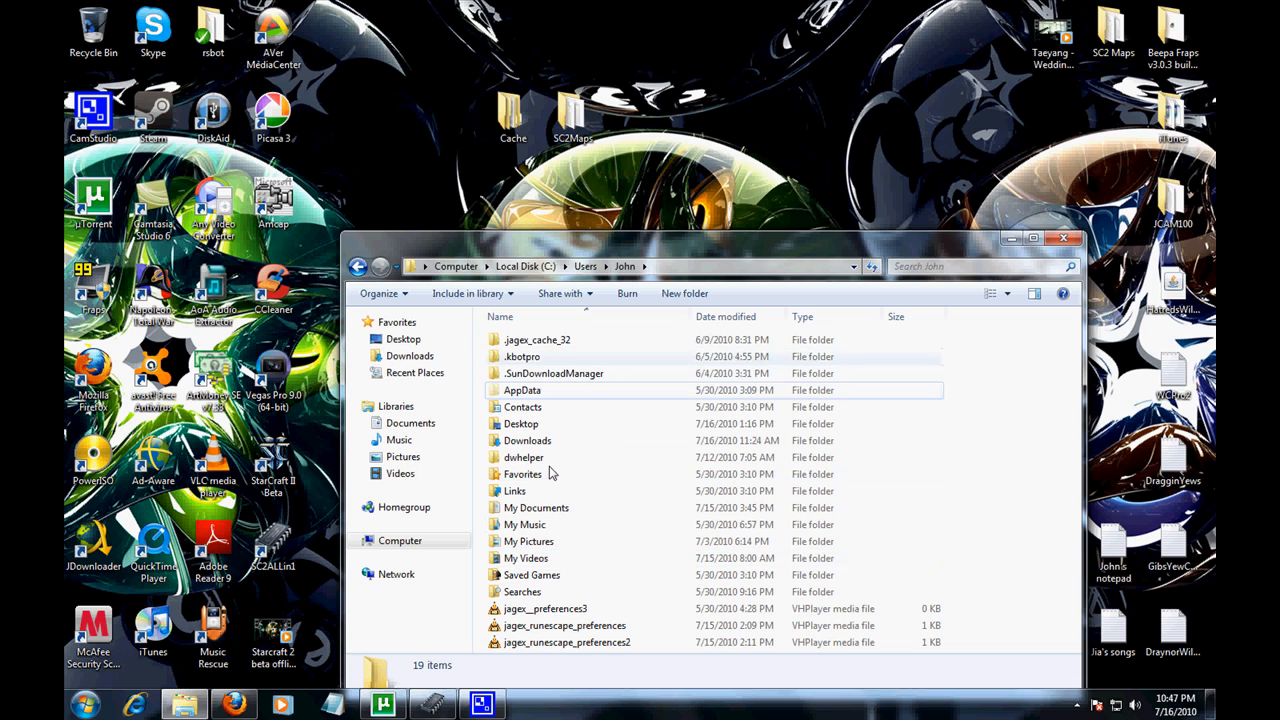
double_click(521, 393)
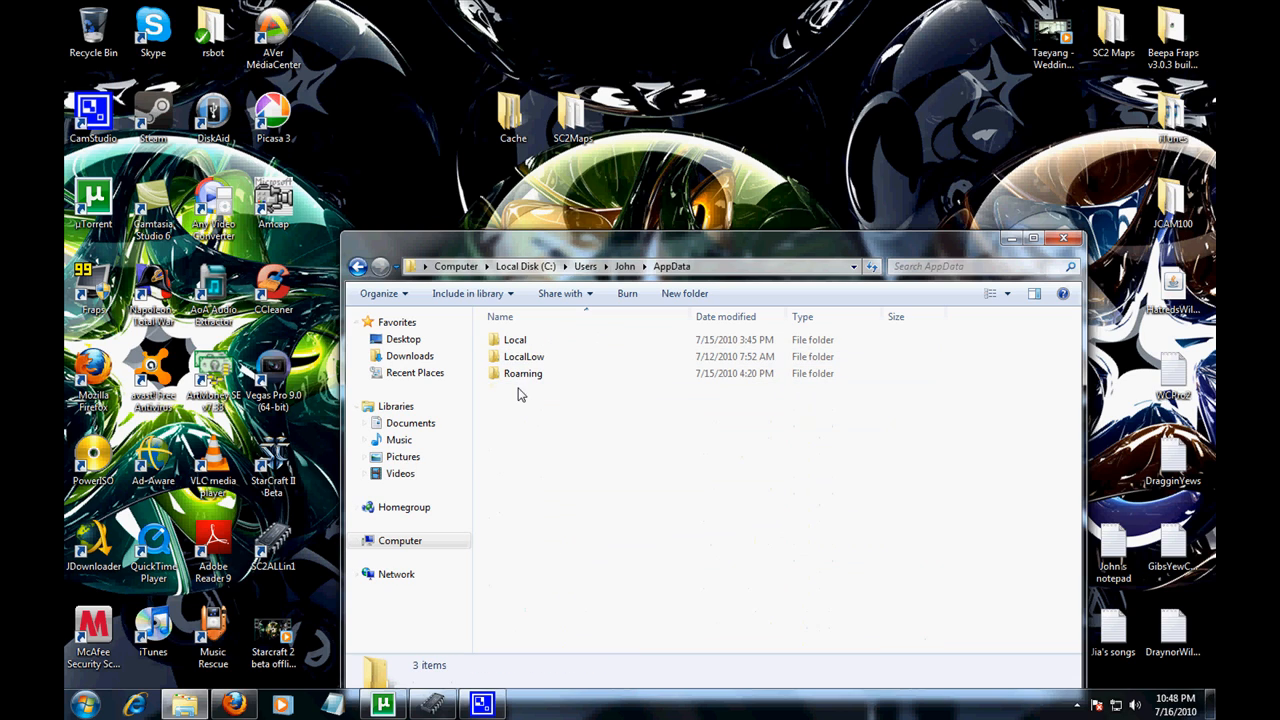
double_click(520, 341)
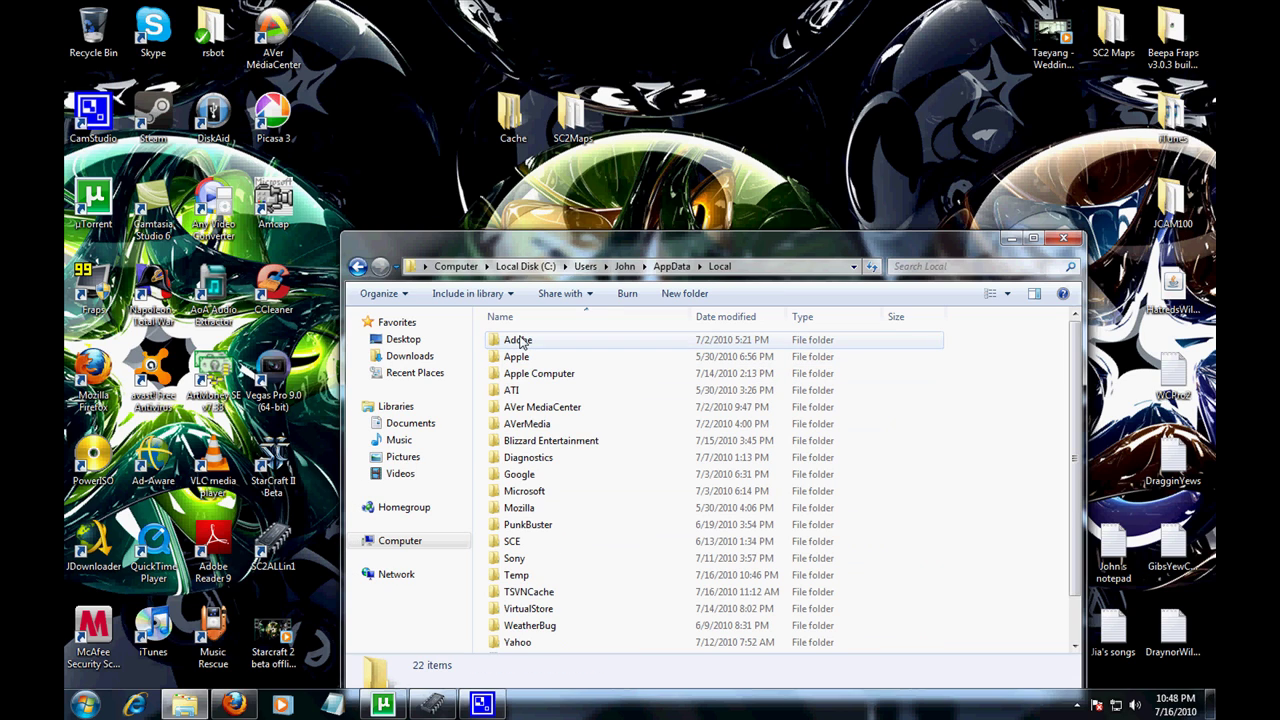
double_click(550, 440)
double_click(524, 340)
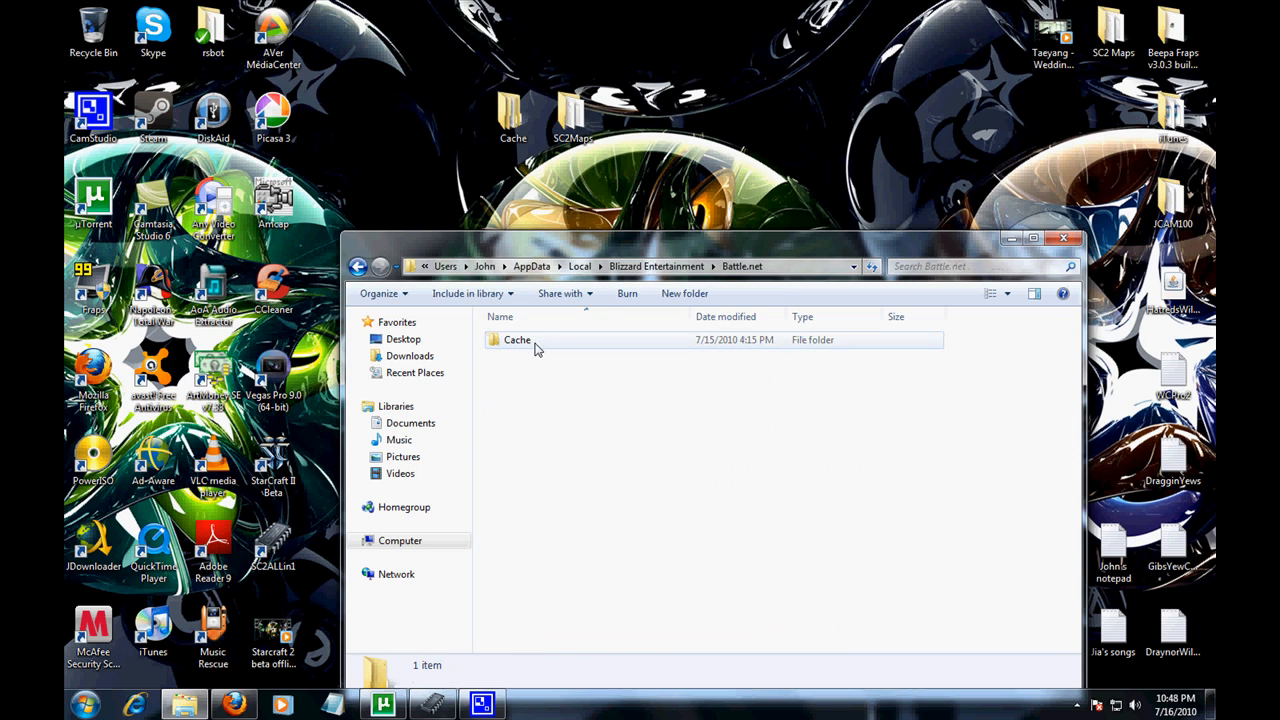
Step: Paste the Cache folder into Battle.net, merging folders and resolving the duplicate file
right_click(530, 400)
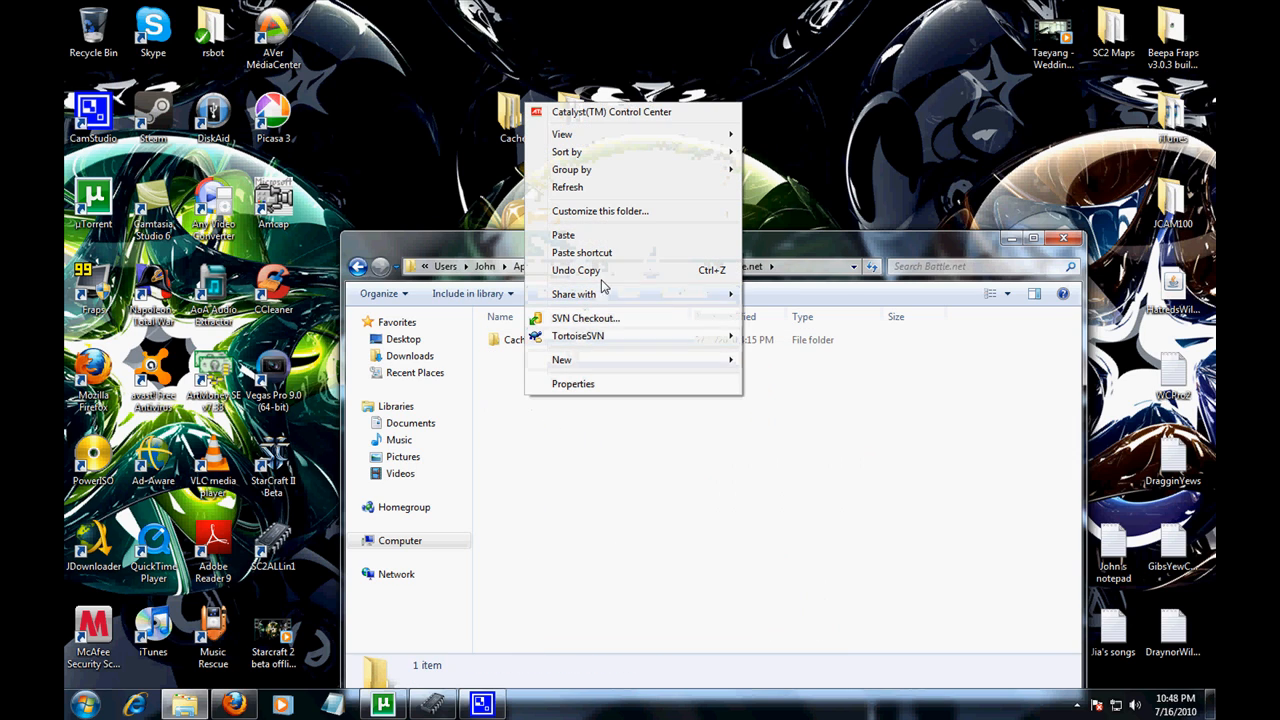
click(600, 240)
click(701, 497)
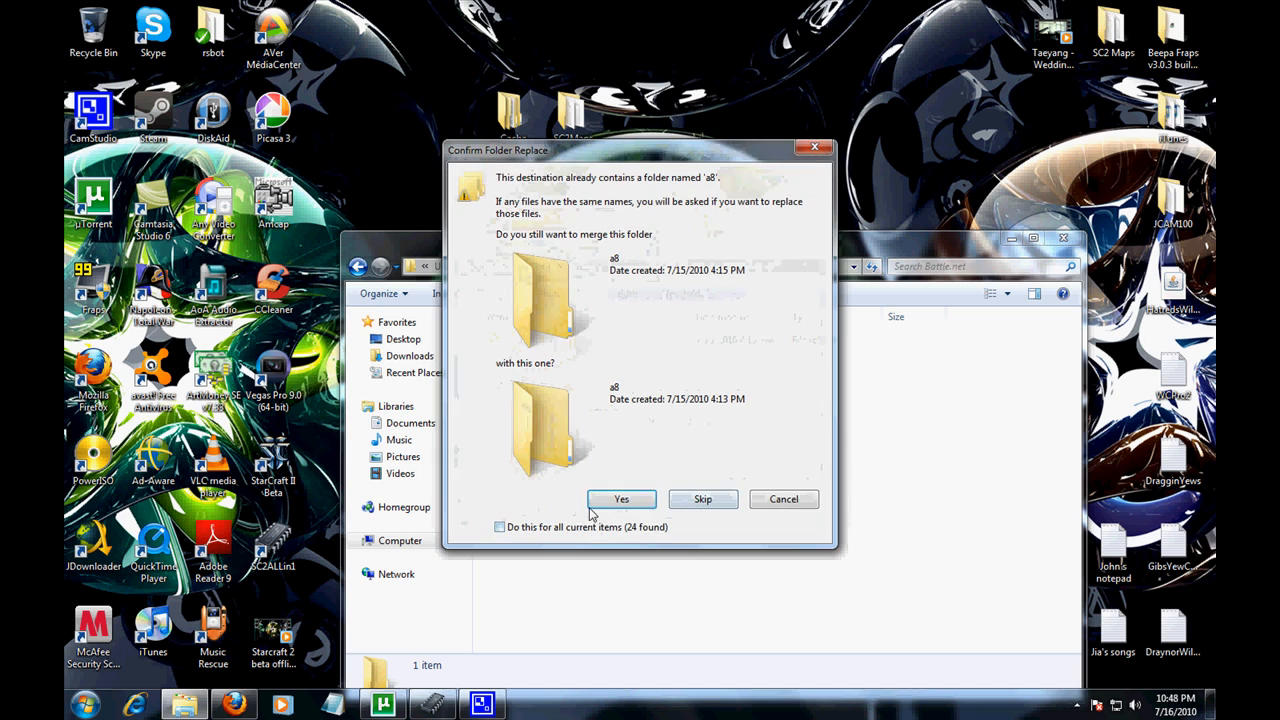
click(621, 499)
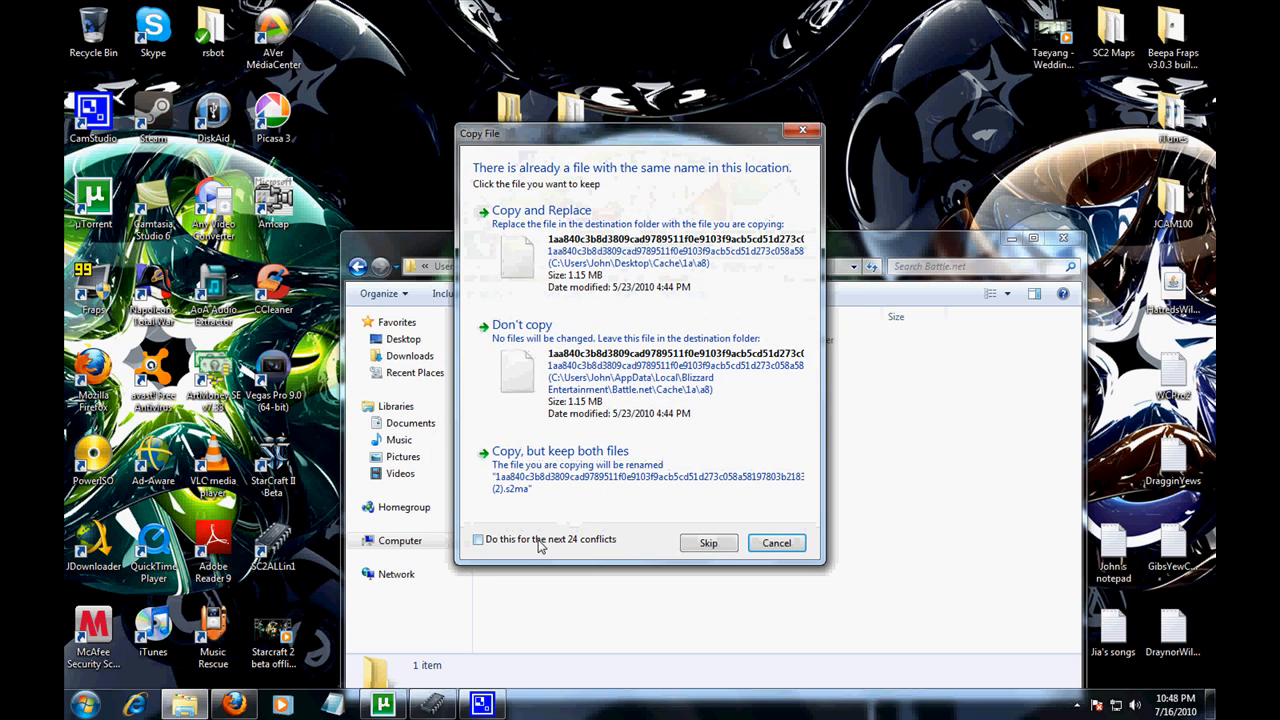
click(708, 543)
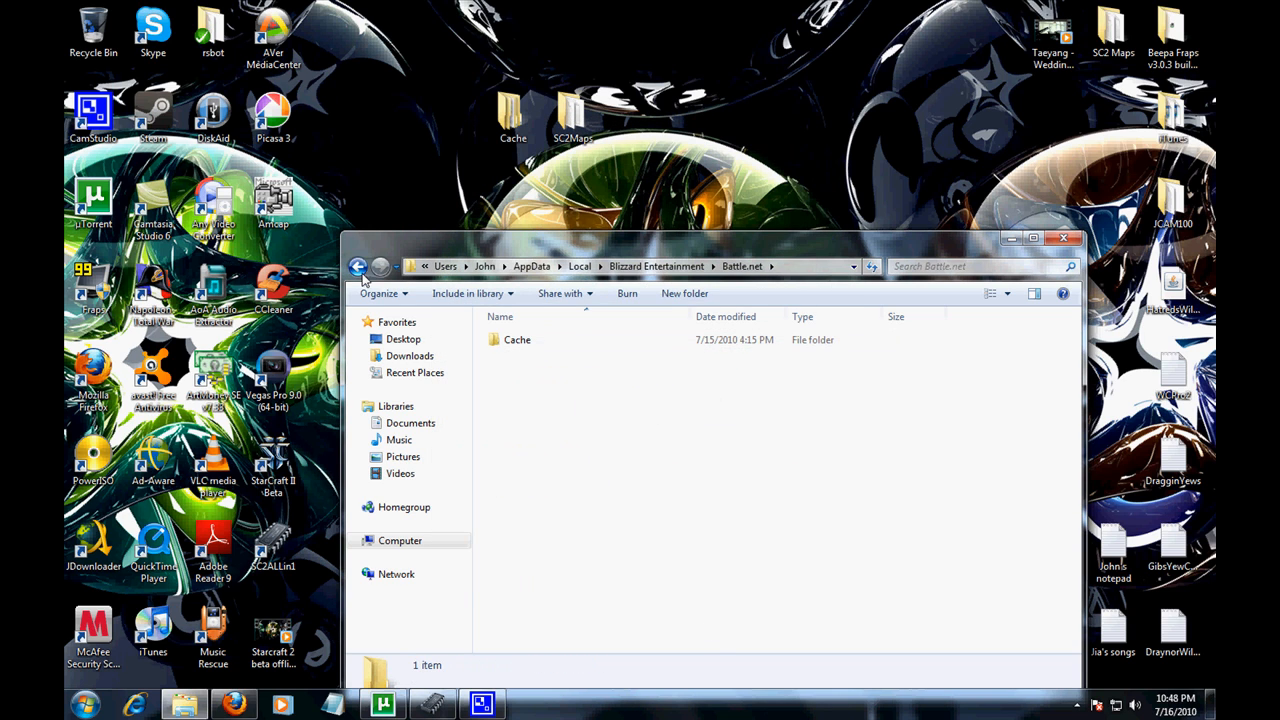
Step: Go back up to the Users folder and close the Explorer window
click(358, 267)
click(358, 267)
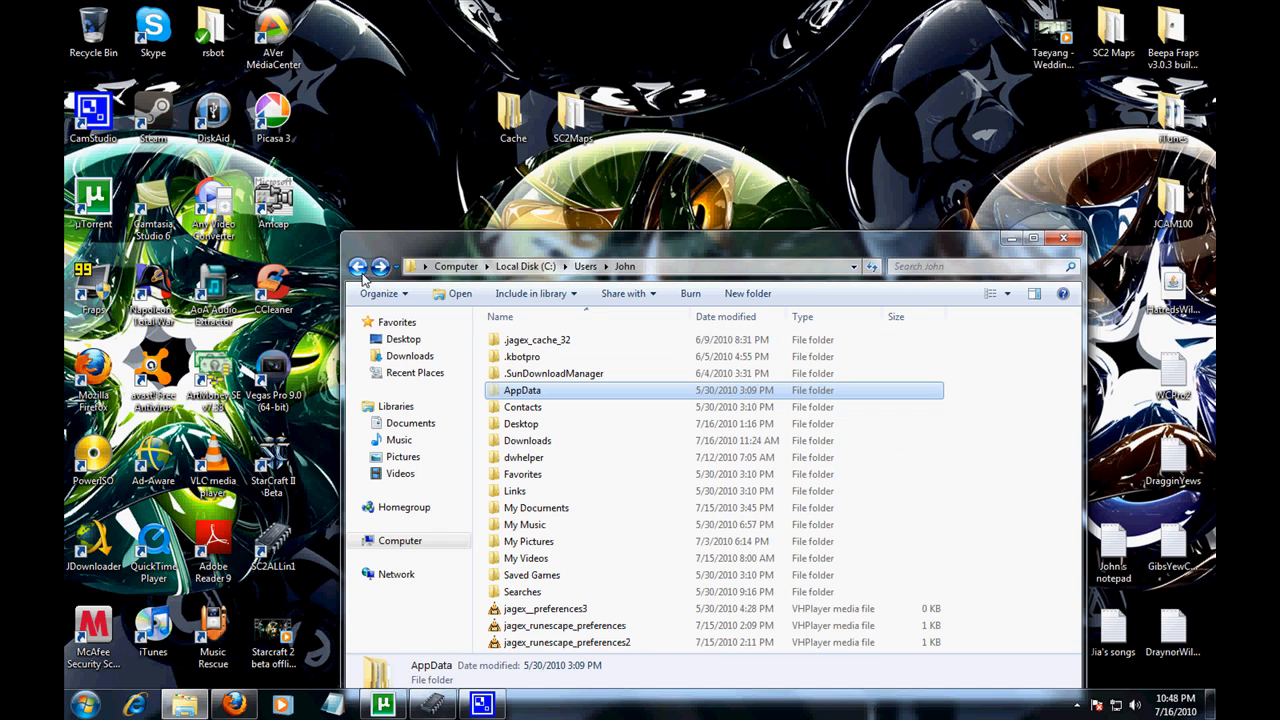
click(358, 267)
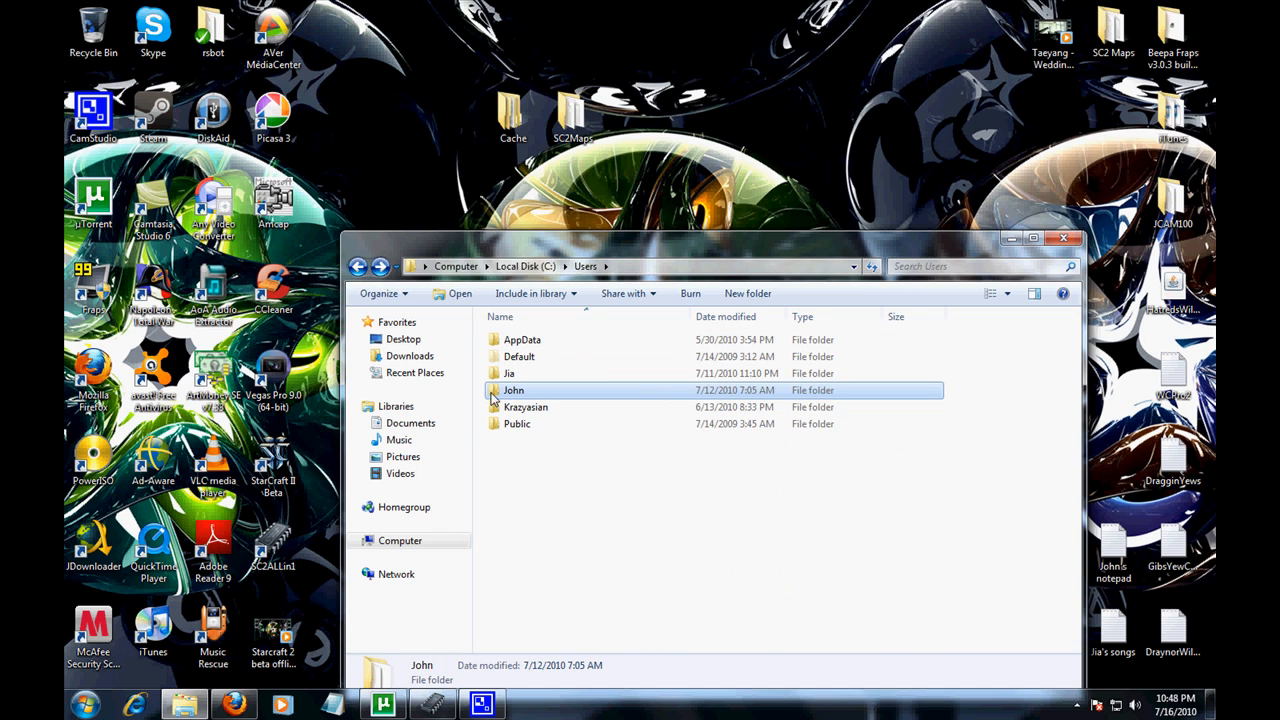
click(1063, 238)
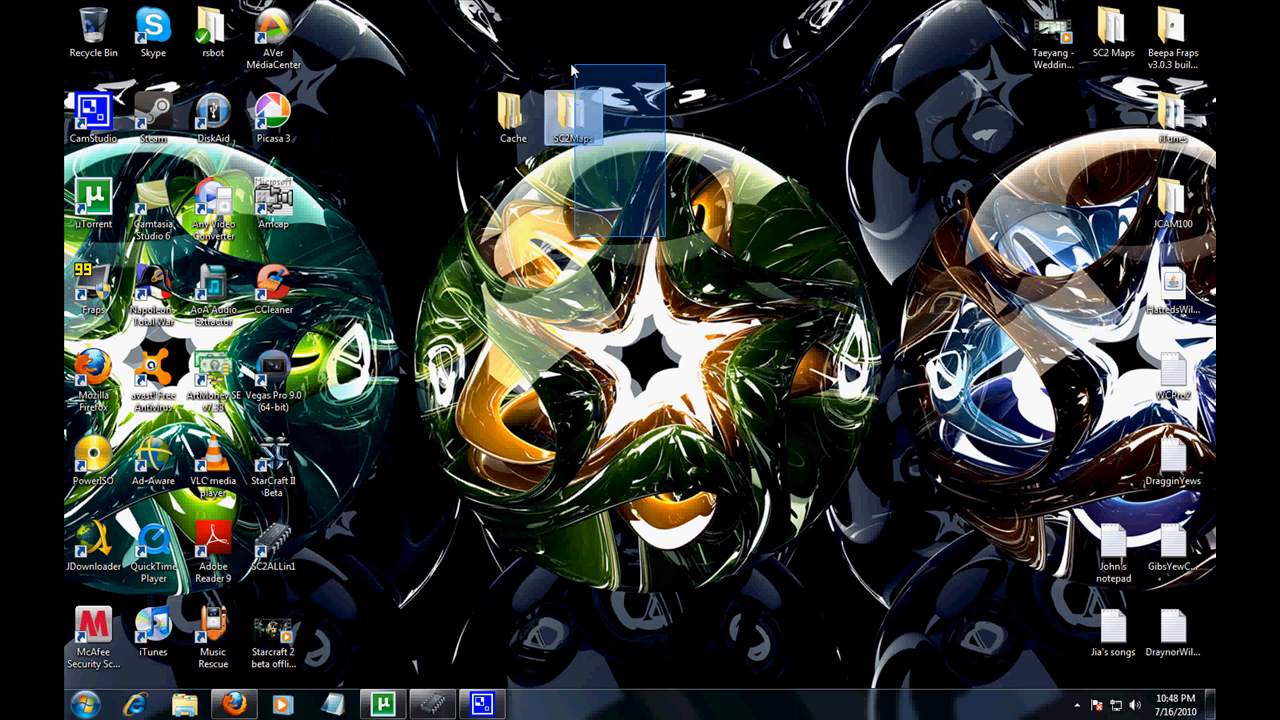
Step: Move SC2Maps below Cache on the desktop, then launch and close SC2ALLin1 from the taskbar
drag(573, 118, 513, 200)
click(757, 303)
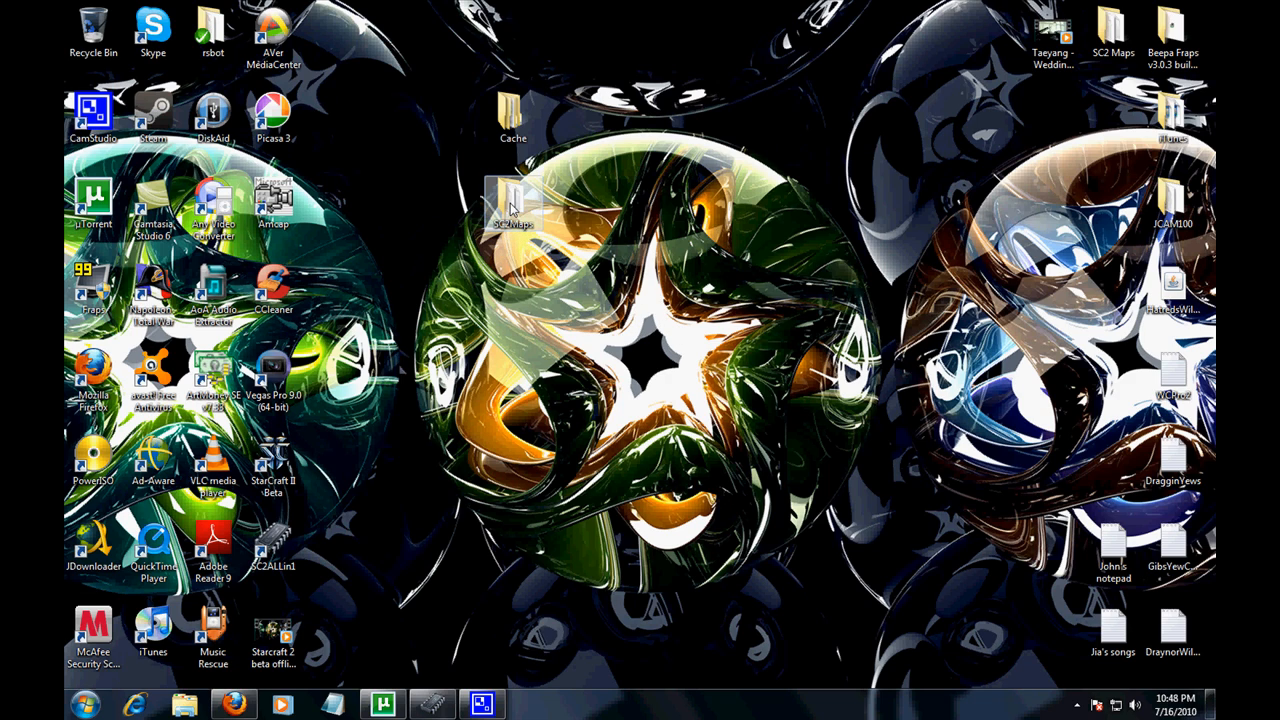
click(432, 705)
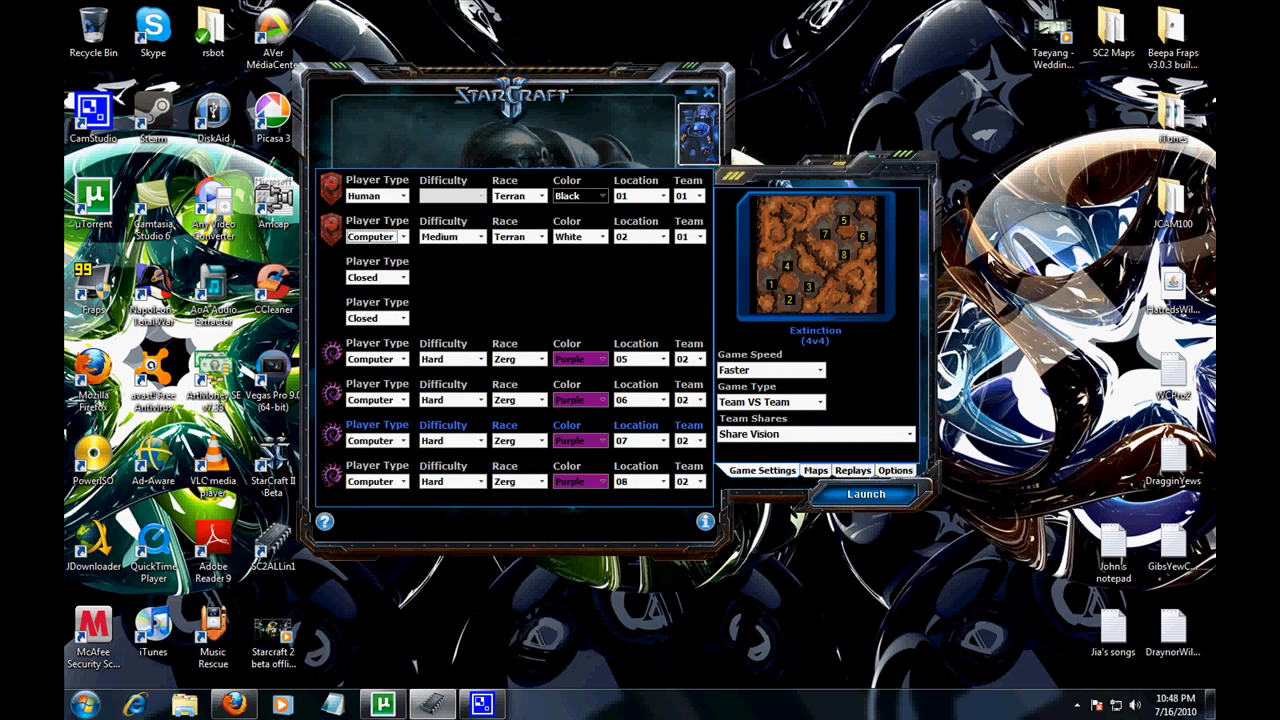
click(712, 94)
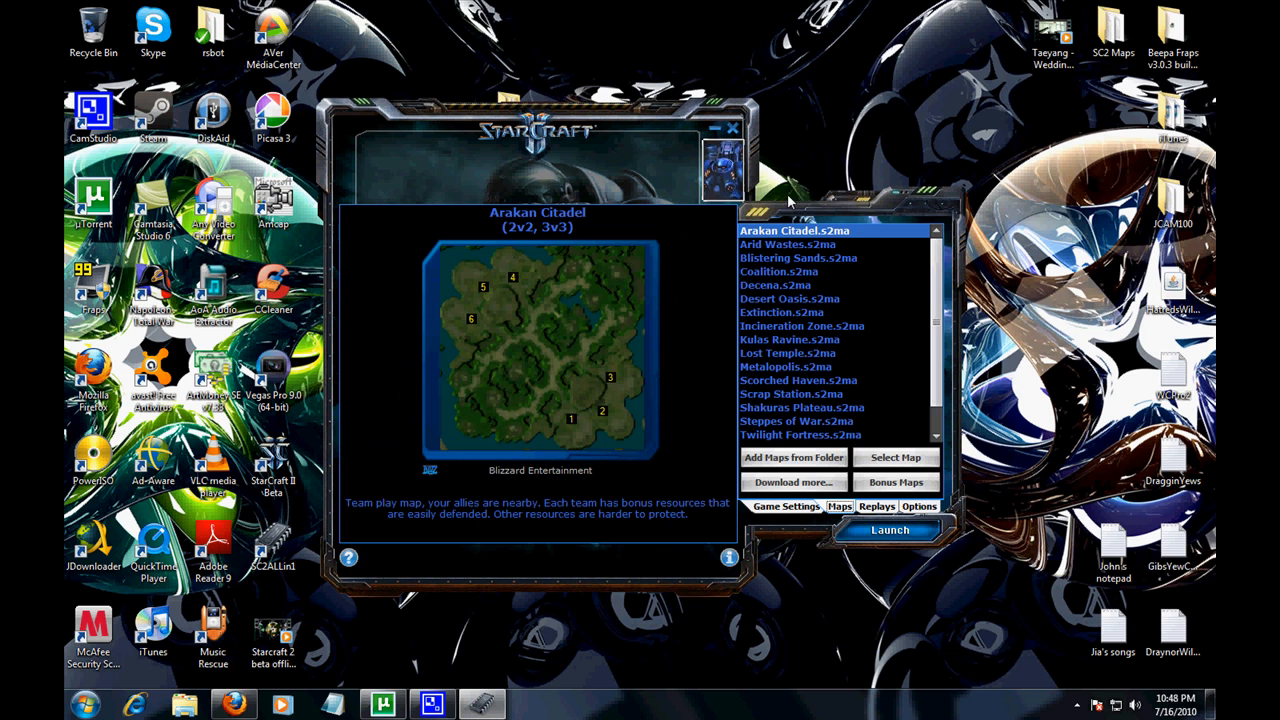
Step: Add maps from the SC2Maps folder and acknowledge the copy summary of imported maps
click(770, 458)
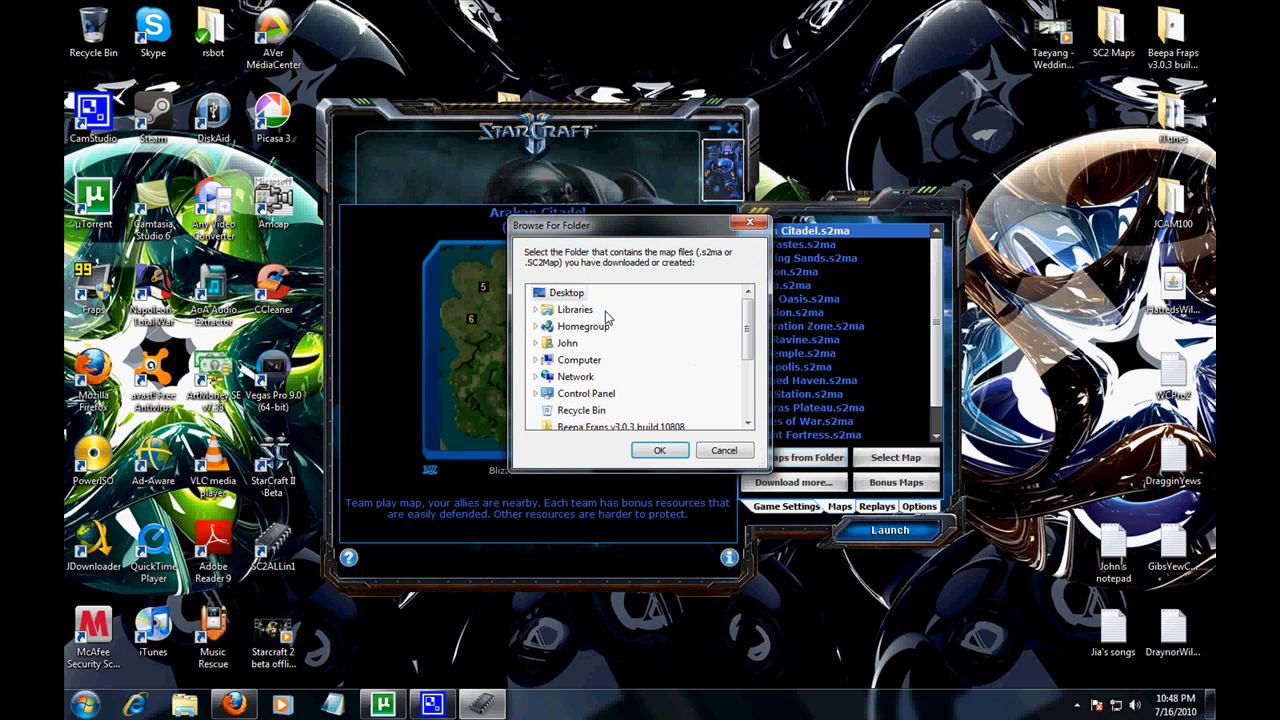
drag(749, 322, 742, 398)
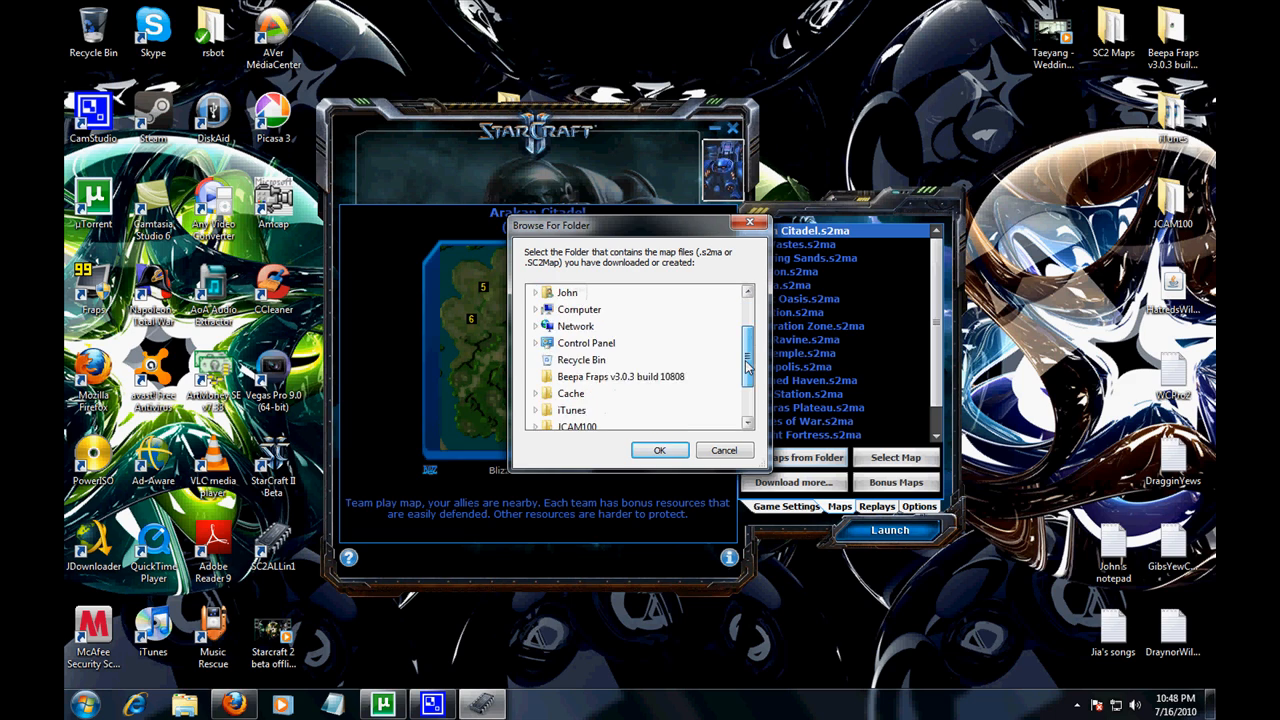
click(578, 410)
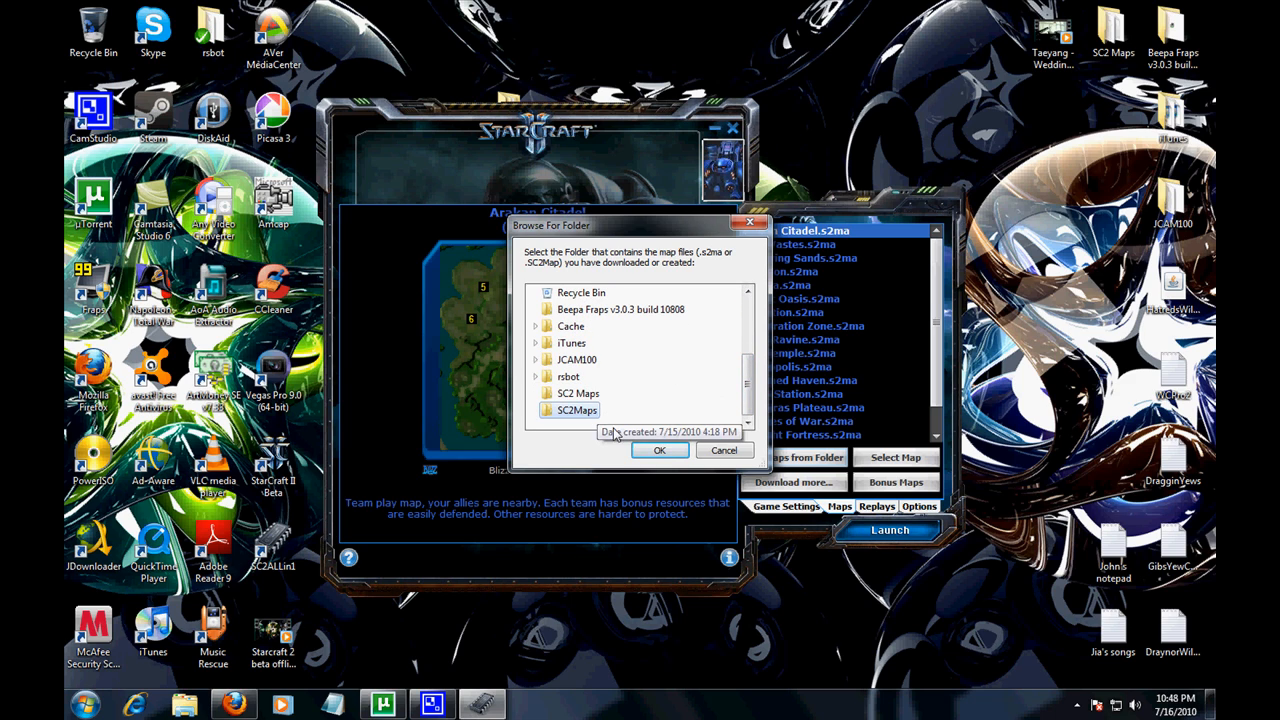
click(660, 450)
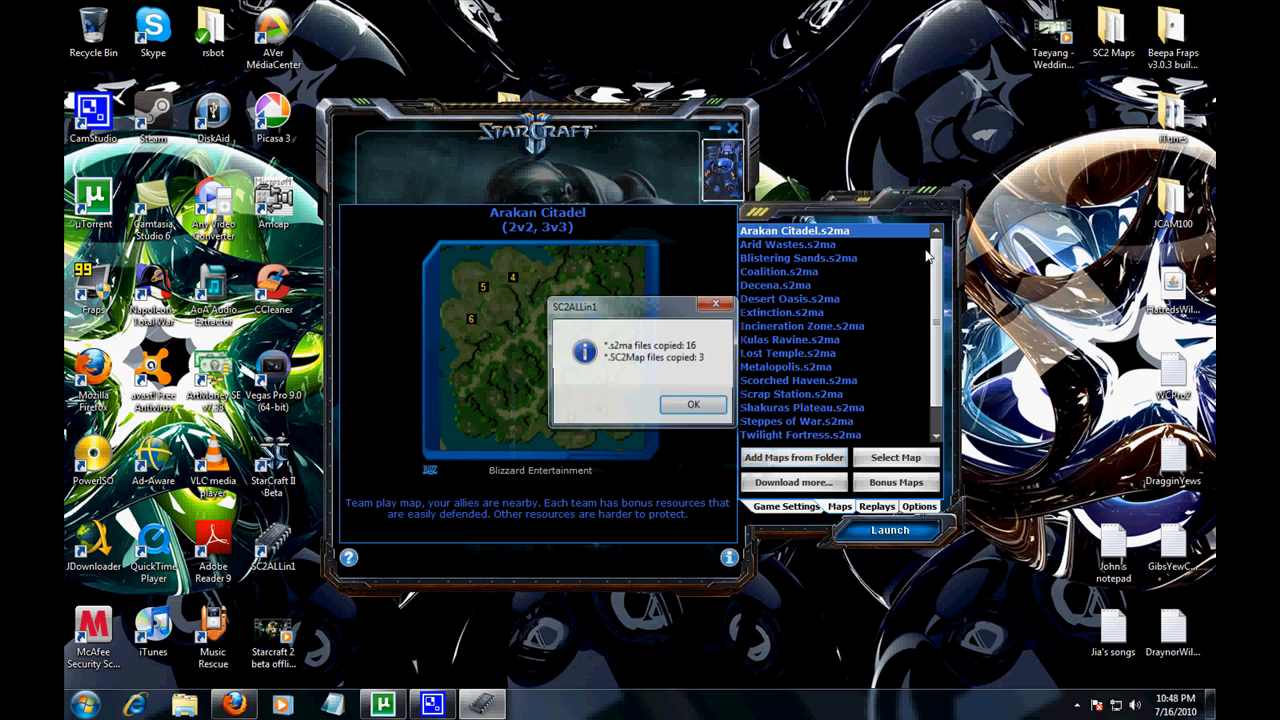
click(692, 405)
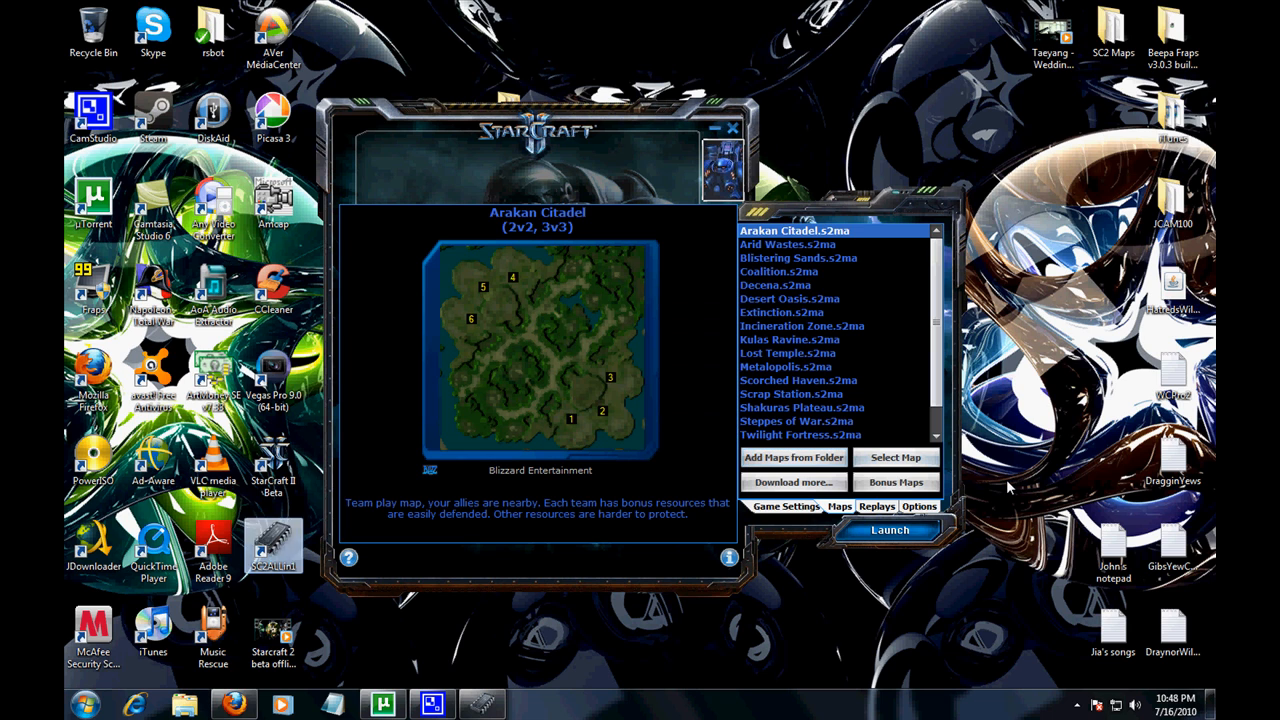
mouse_move(600, 100)
mouse_down()
mouse_move(724, 135)
mouse_move(668, 128)
mouse_up()
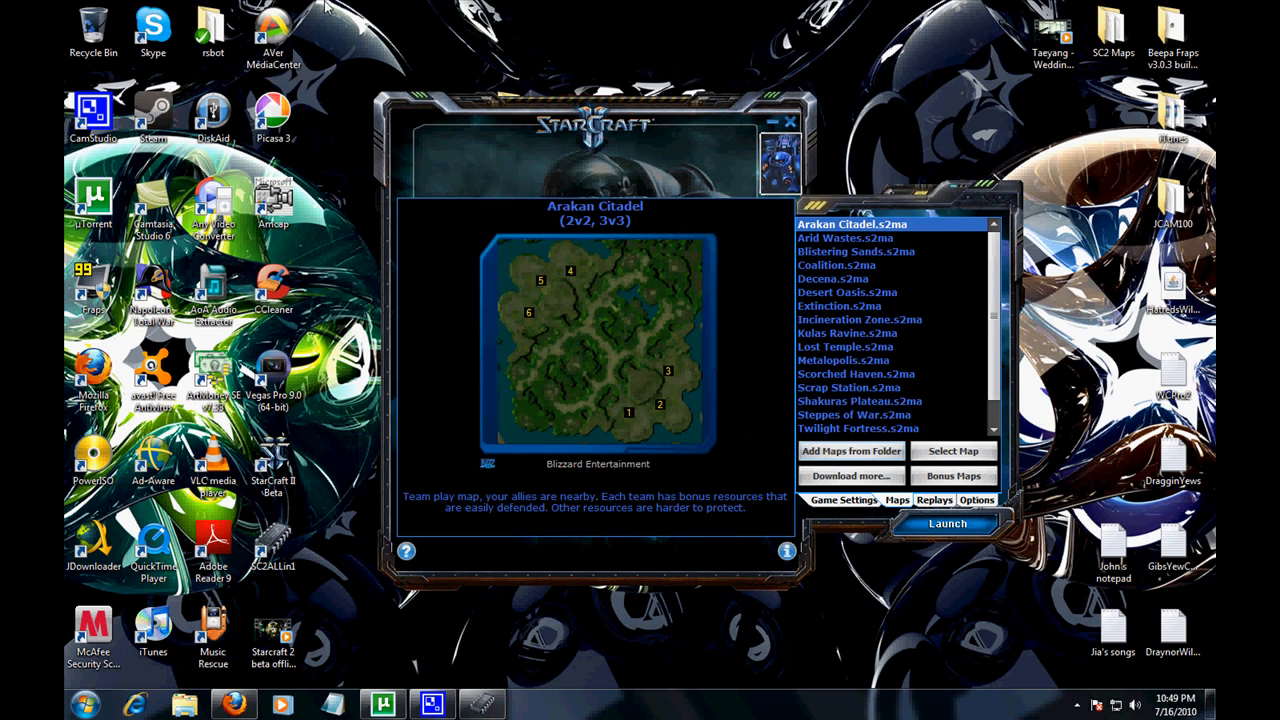
Step: In Game Settings, set player slots 4, 5 and 6 to Closed
click(845, 500)
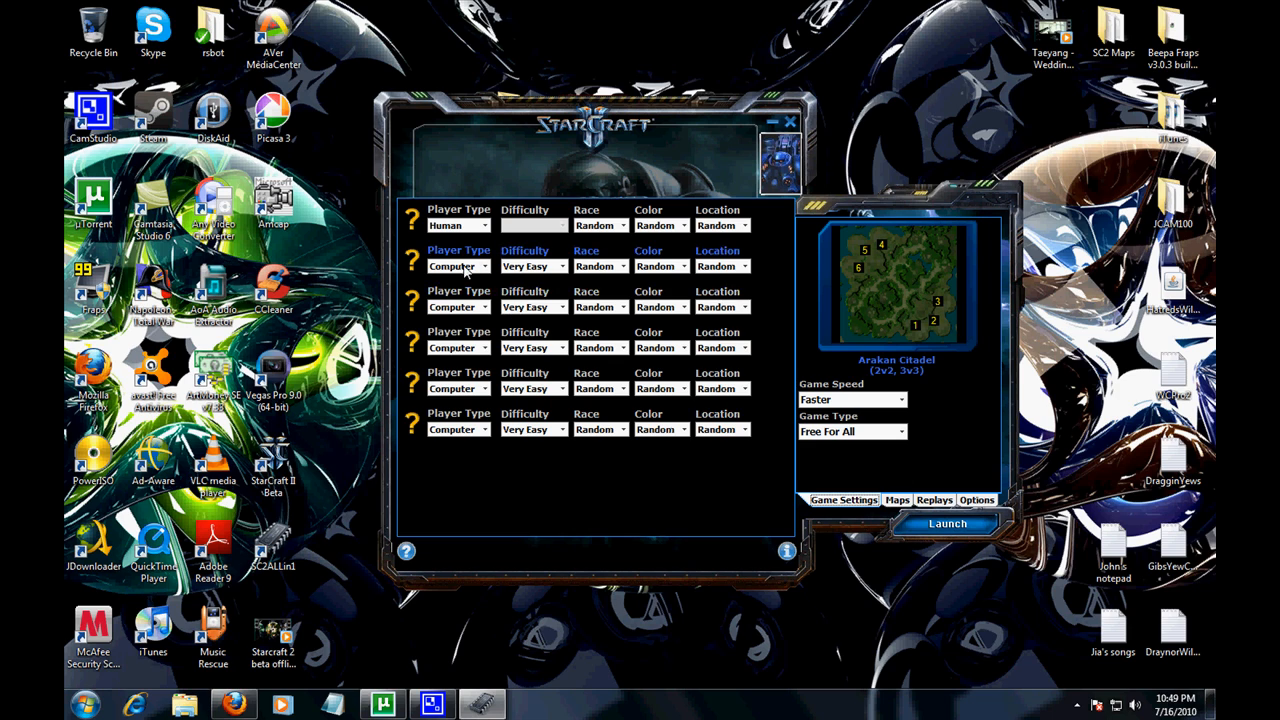
click(485, 348)
click(450, 404)
click(485, 389)
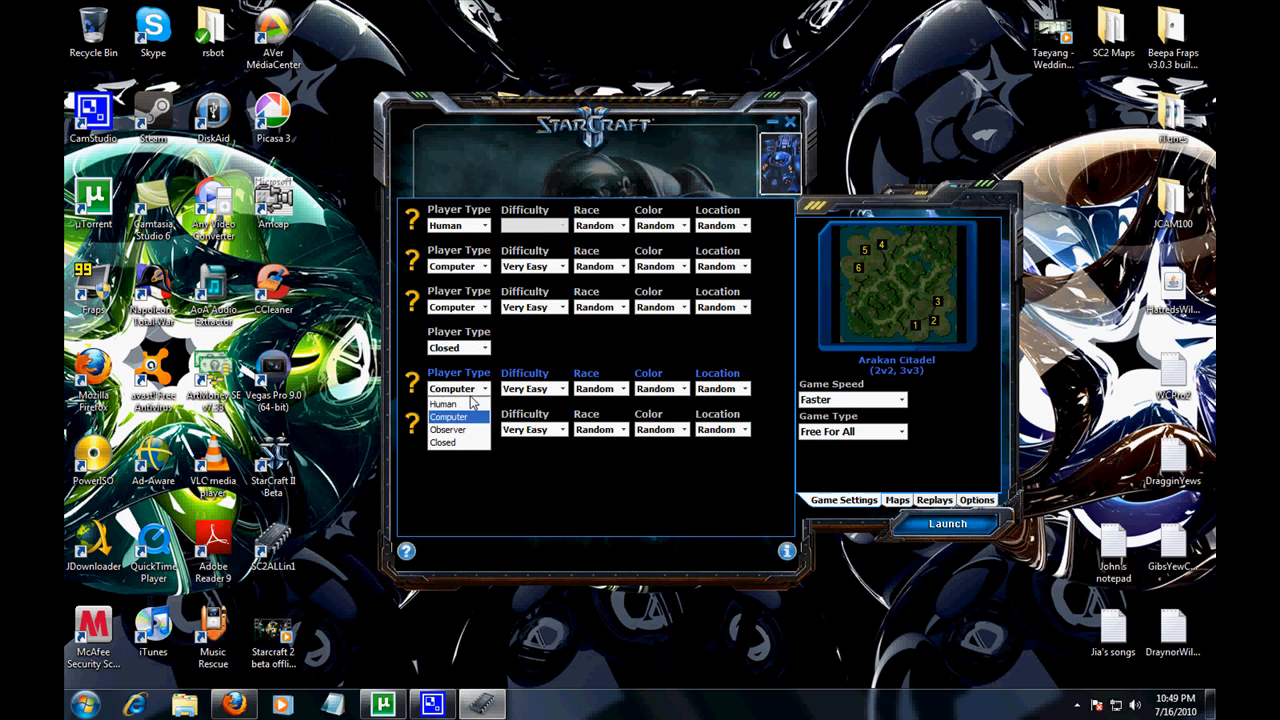
click(457, 445)
click(485, 430)
click(450, 486)
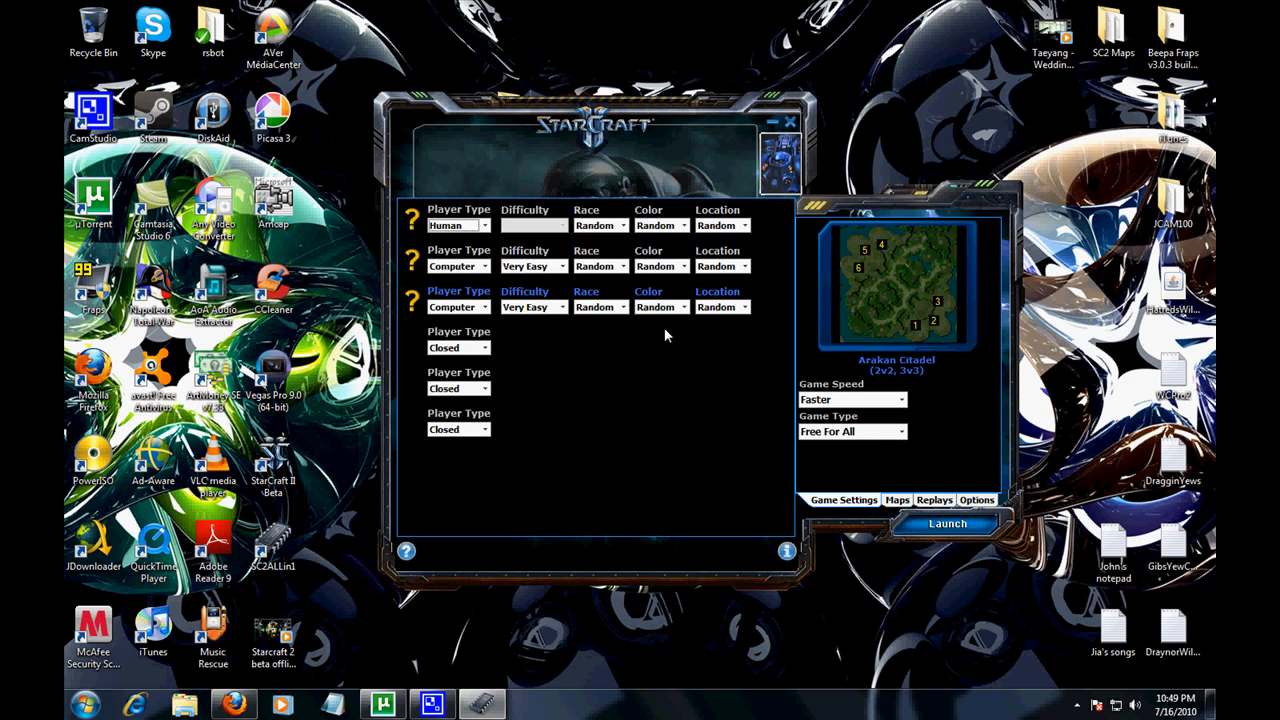
Step: Set the Options startup resources to 2, 9999 and 9999, then return to Game Settings
click(975, 500)
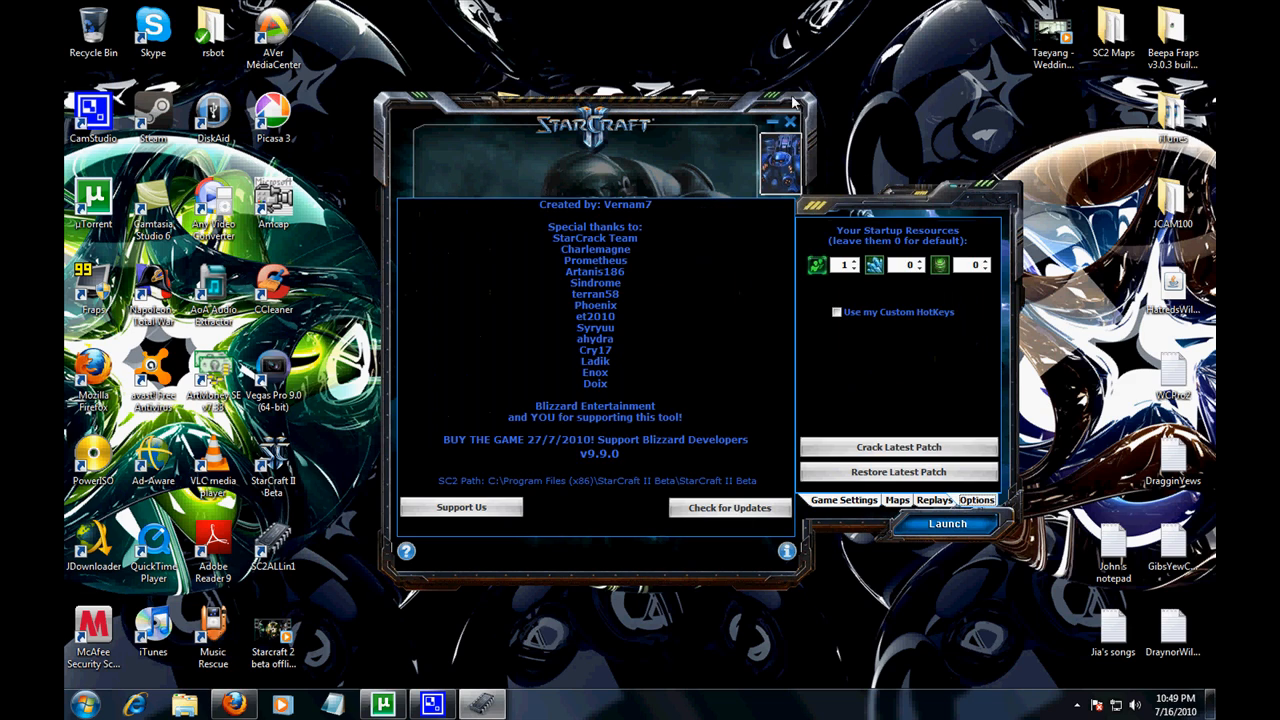
double_click(842, 266)
double_click(843, 265)
double_click(849, 266)
click(856, 270)
text(1)
click(856, 270)
click(856, 270)
click(905, 265)
text(9999)
click(966, 266)
click(853, 262)
click(844, 500)
Step: Set player 3's computer difficulty to Insane and close the SC2ALLin1 launcher
click(602, 307)
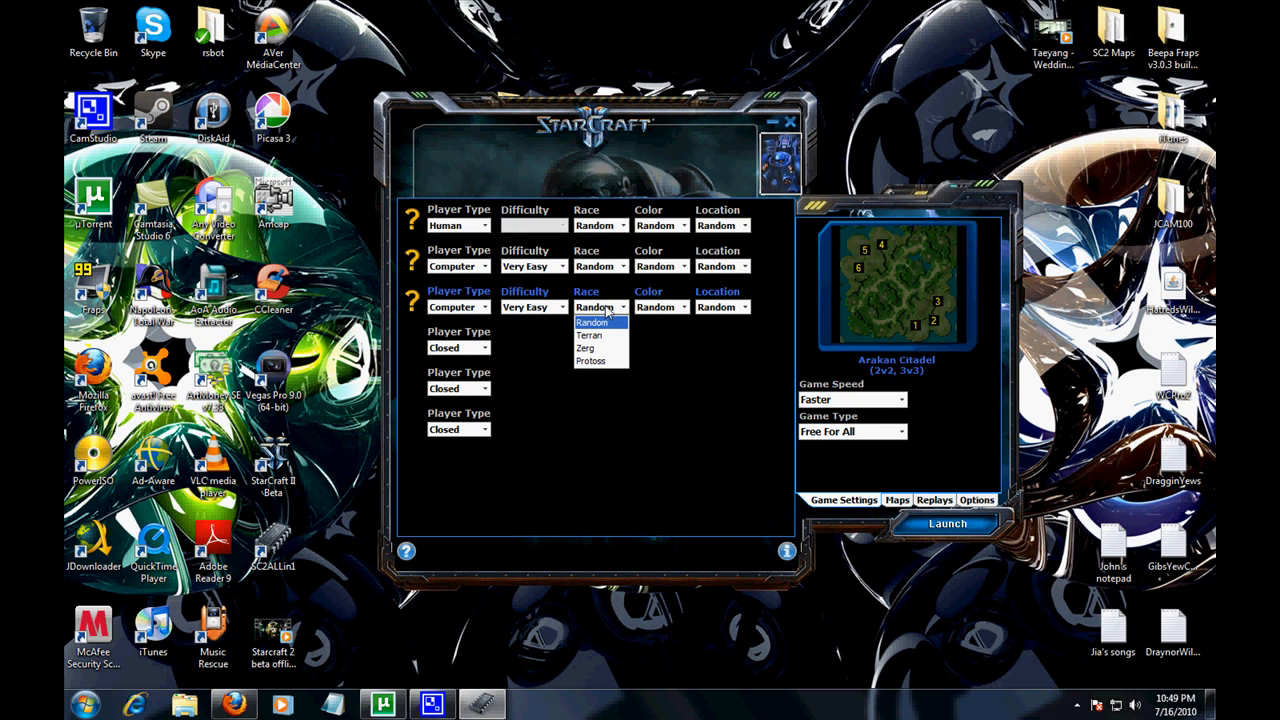
click(561, 307)
click(523, 388)
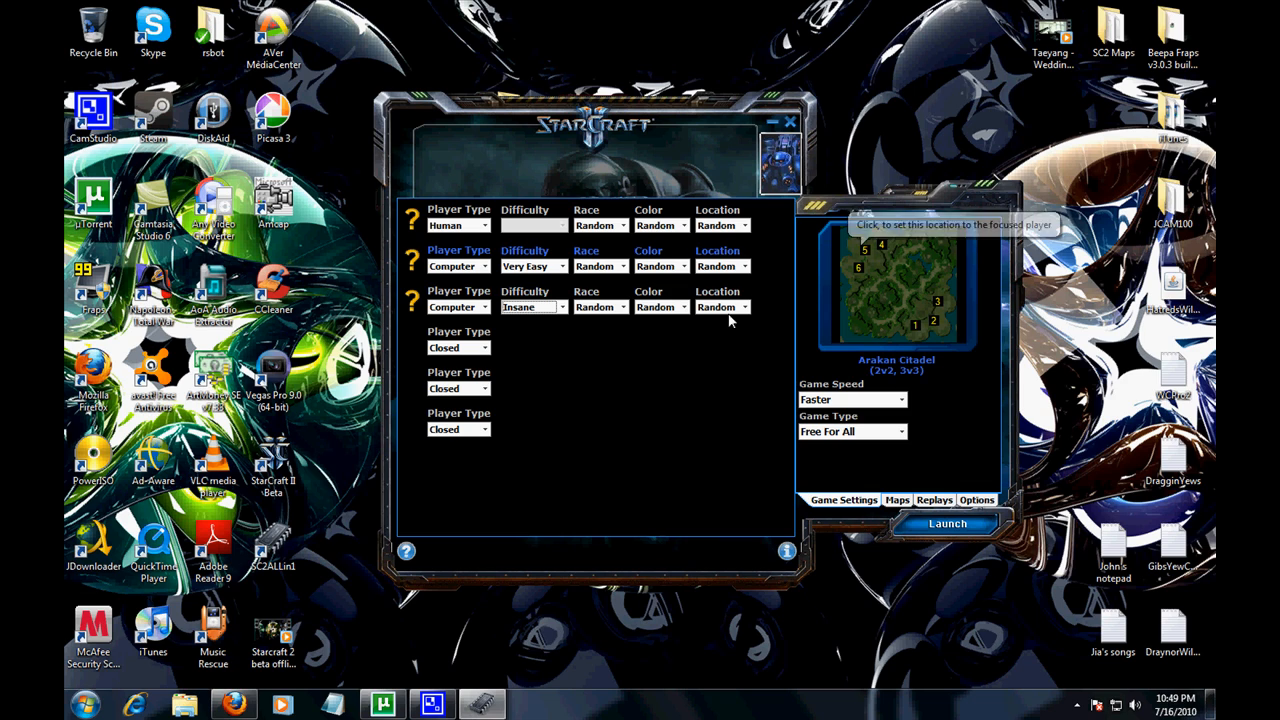
click(793, 124)
Step: Move the Cache and SC2Maps folders together to the middle of the desktop
click(845, 124)
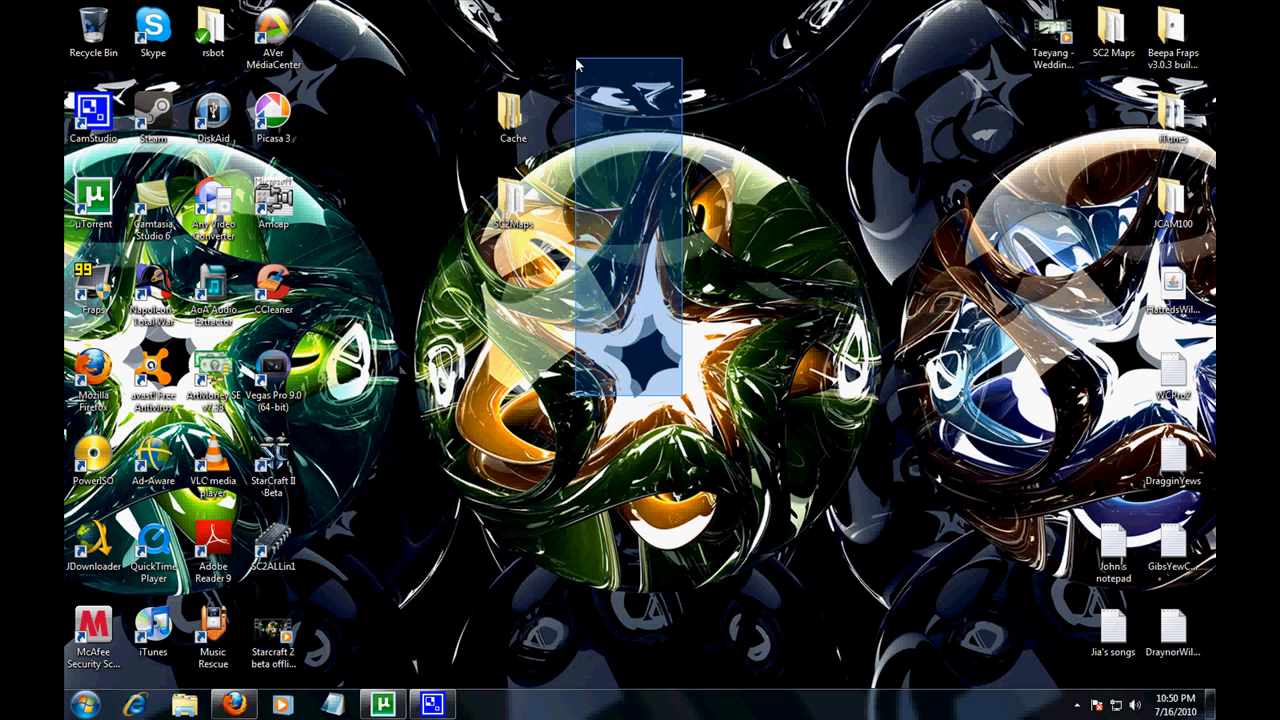
drag(643, 246, 500, 65)
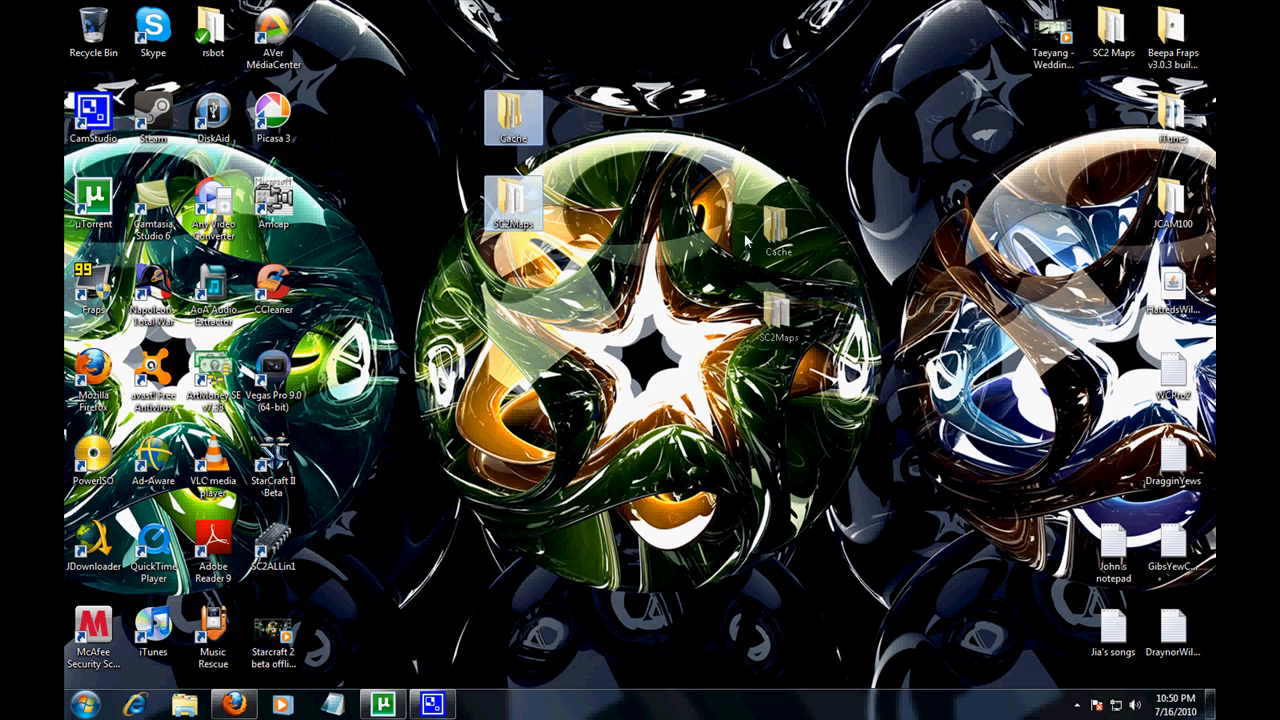
drag(513, 118, 753, 290)
drag(607, 148, 806, 464)
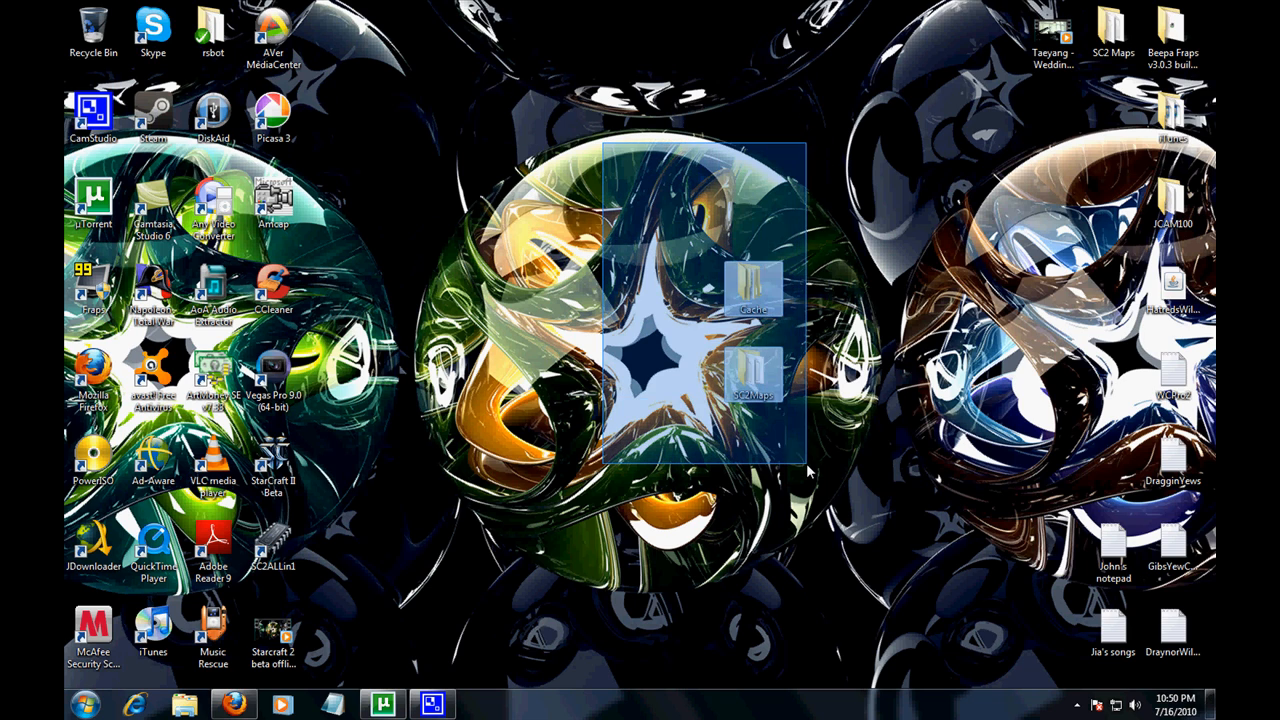
Step: Re-select the Cache and SC2Maps folders, then clear the selection on the desktop
drag(572, 512, 880, 260)
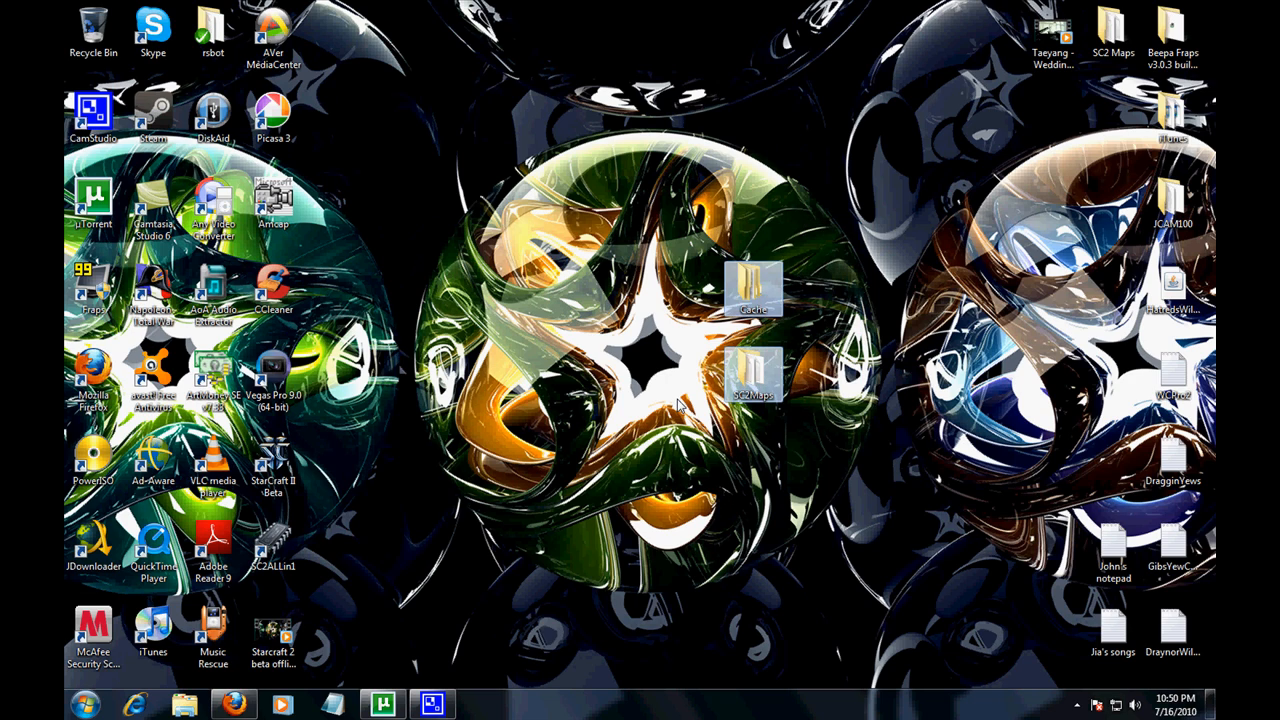
click(680, 404)
mouse_move(678, 486)
mouse_down()
mouse_move(805, 292)
mouse_move(835, 205)
mouse_up()
click(866, 268)
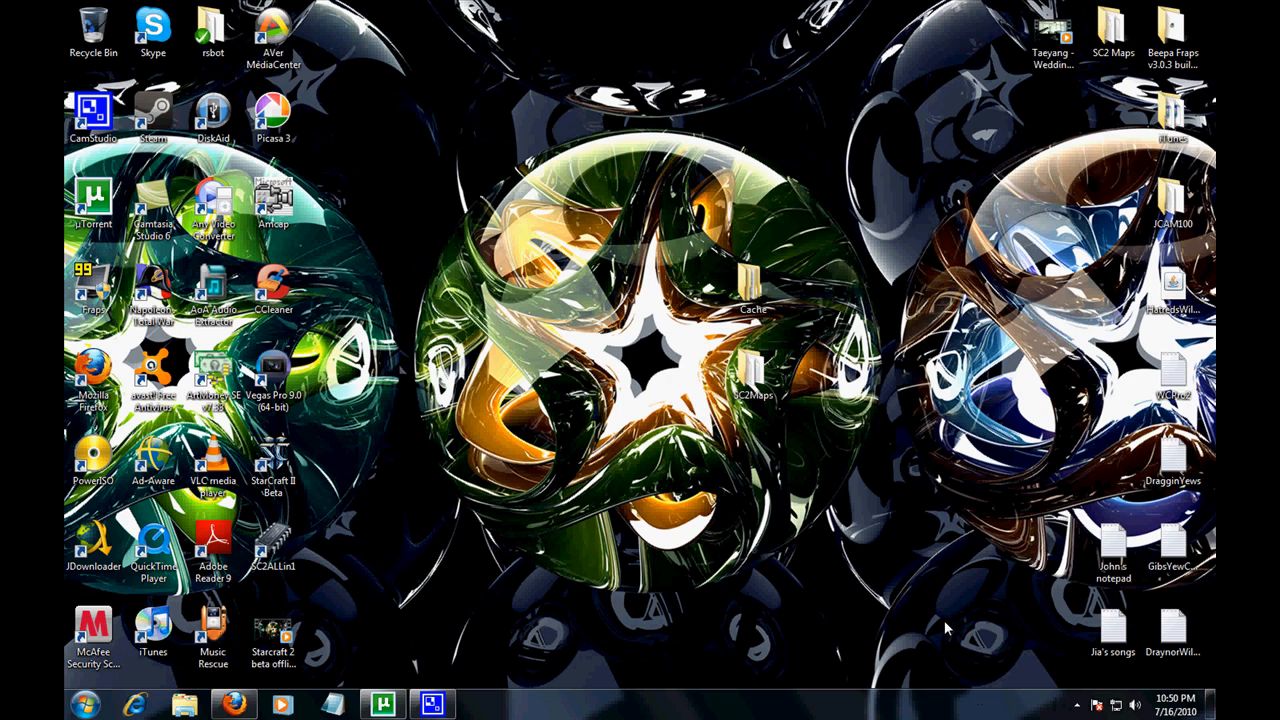
Step: Restore the CamStudio recorder window from the hidden tray icons, showing frame count and elapsed time
right_click(432, 704)
click(775, 670)
click(1077, 705)
double_click(1076, 597)
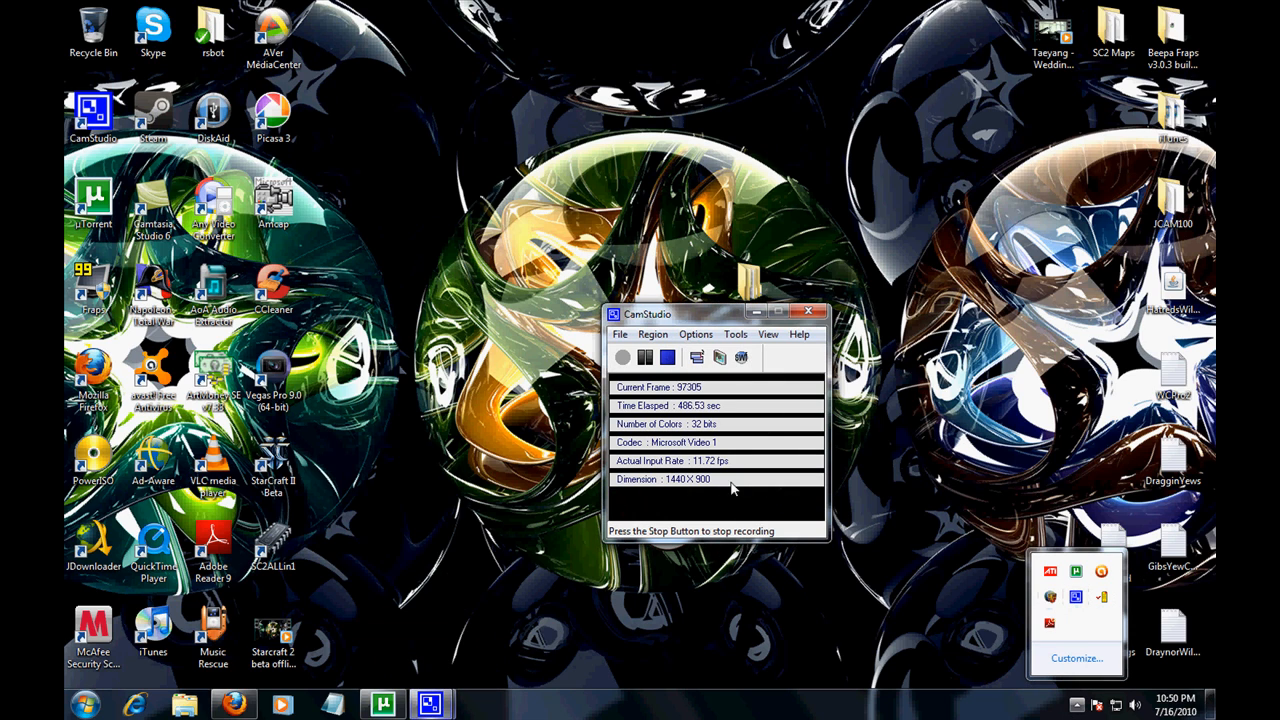
drag(545, 107, 870, 578)
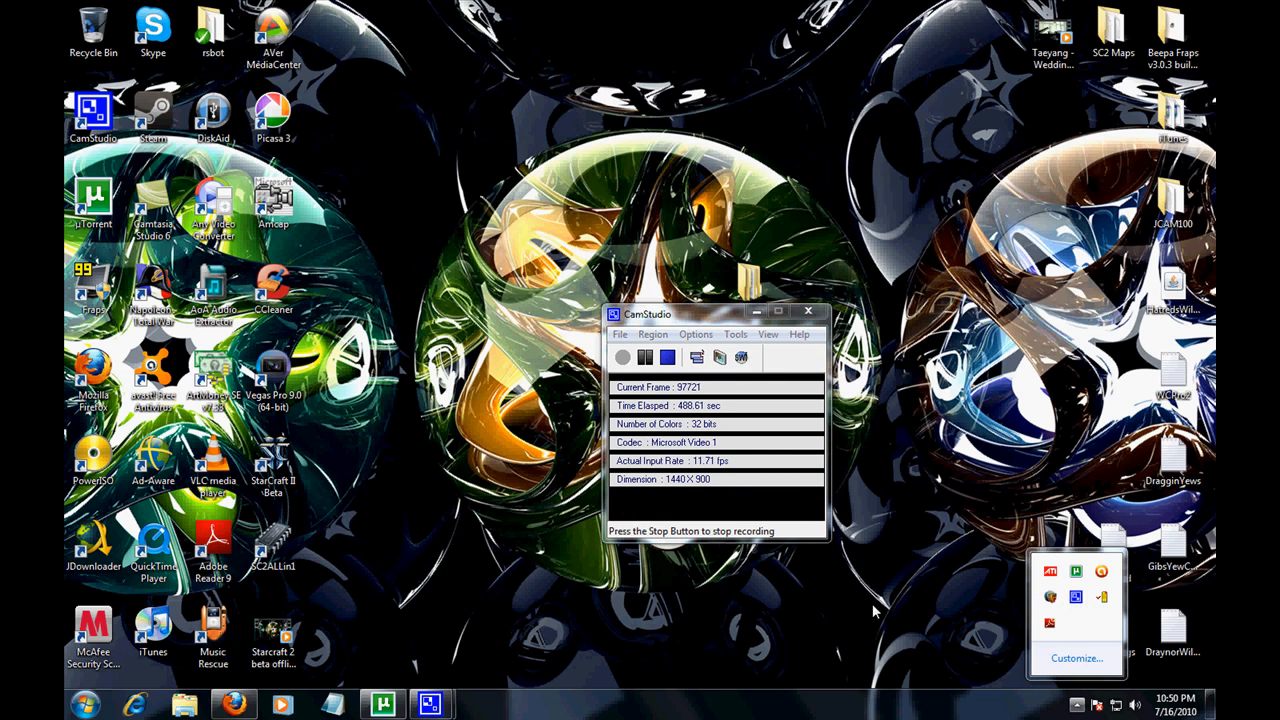
mouse_move(570, 242)
mouse_down()
mouse_move(822, 478)
mouse_move(896, 522)
mouse_up()
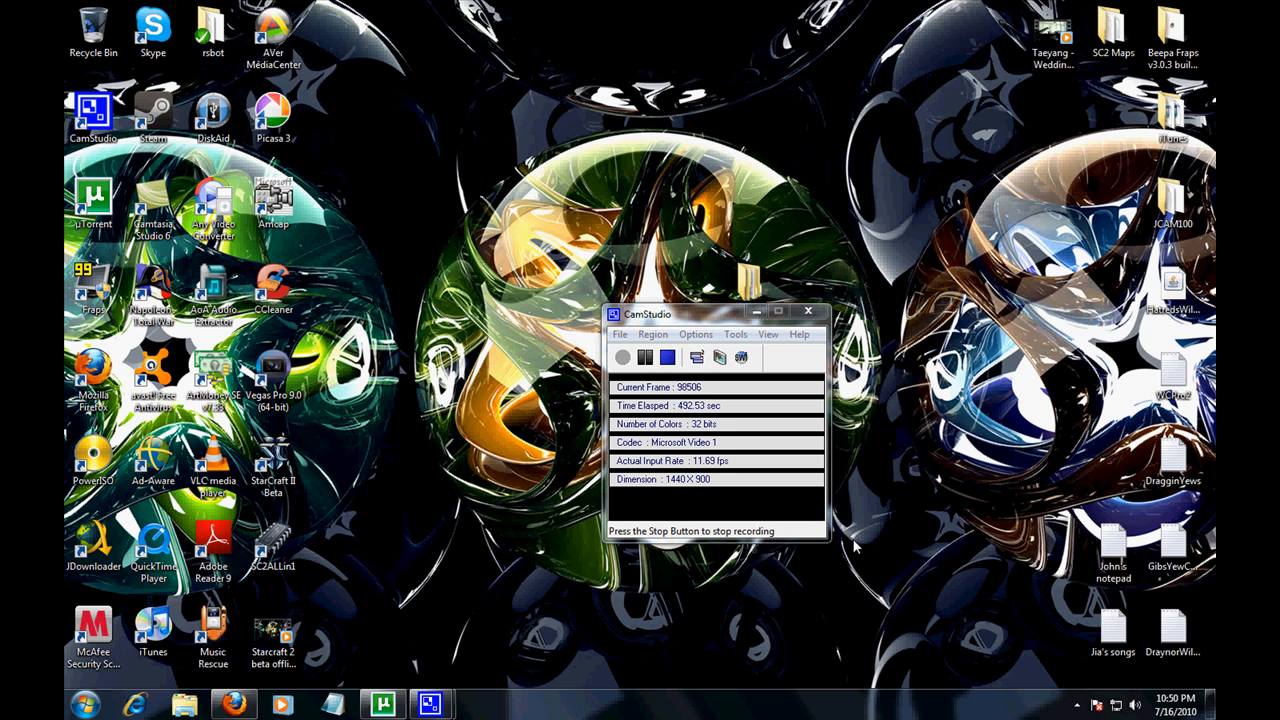